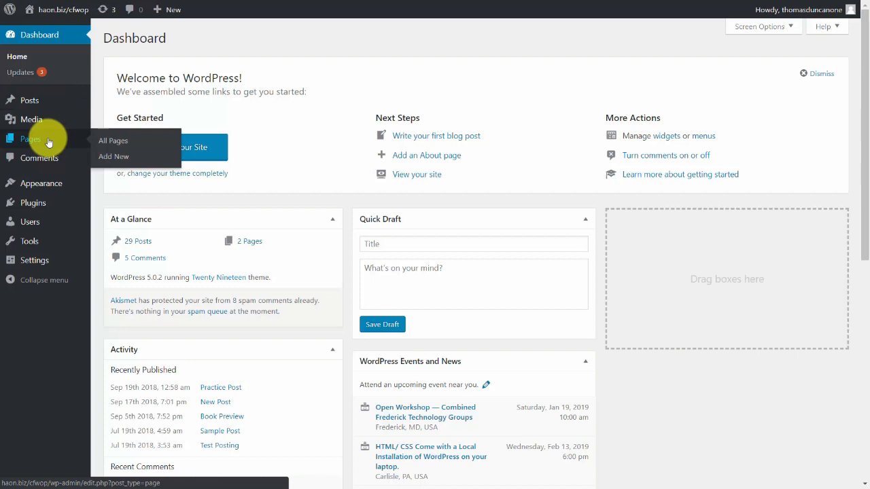
Open the block inserter in a new, empty post and look at the most used blocks.
mouse_move(56, 184)
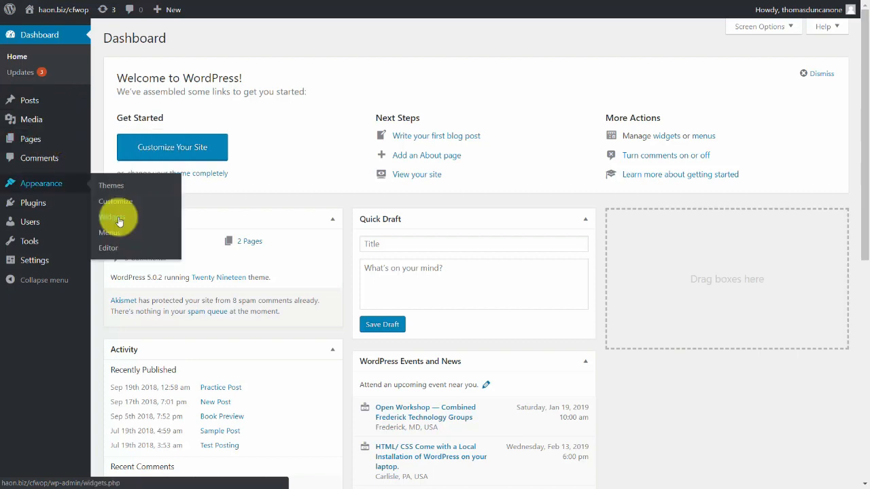
mouse_move(35, 145)
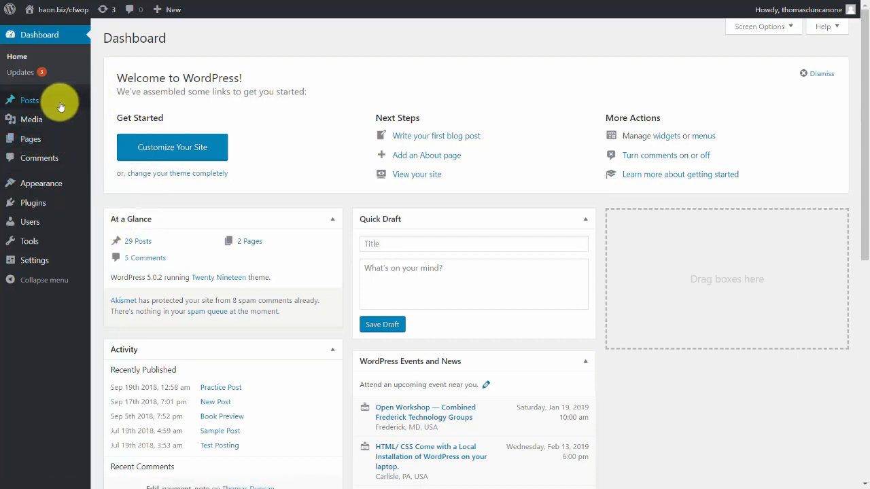
mouse_move(60, 106)
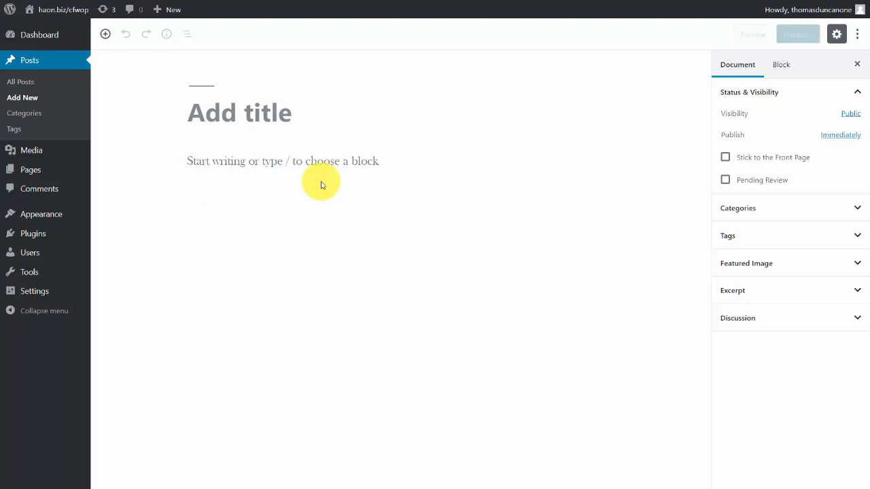
left_click(162, 161)
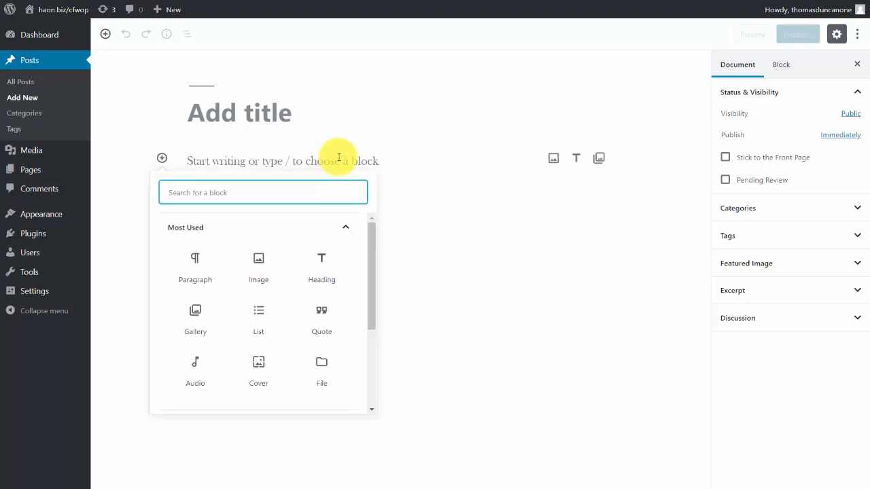
left_click(225, 231)
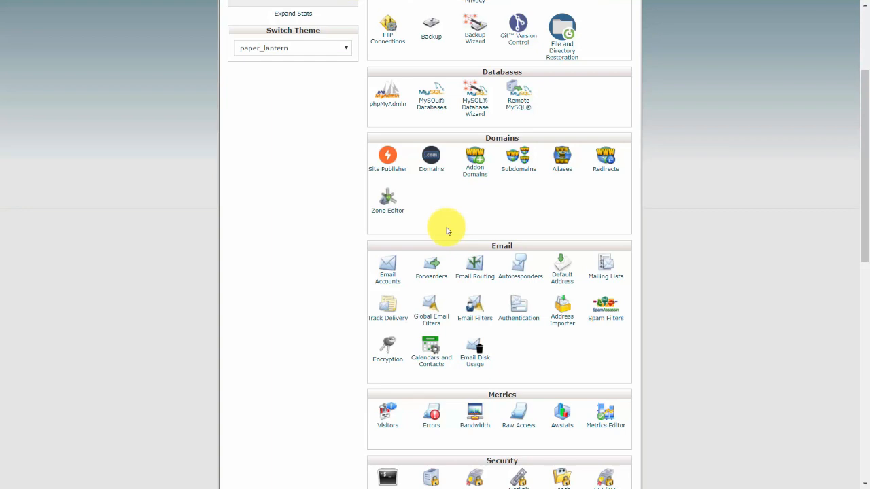
Switch to cPanel, open the WordPress Manager application and start a new site.
scroll(446, 227, "down", 4)
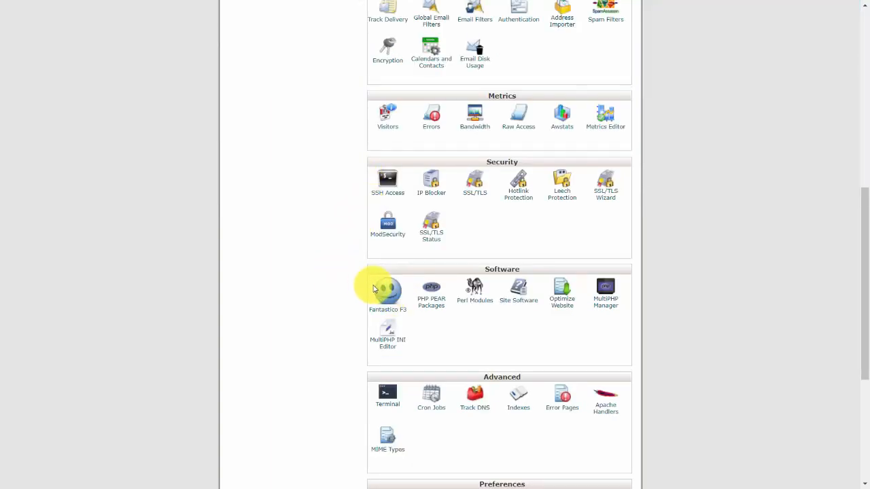
scroll(352, 267, "down", 1)
scroll(352, 267, "down", 3)
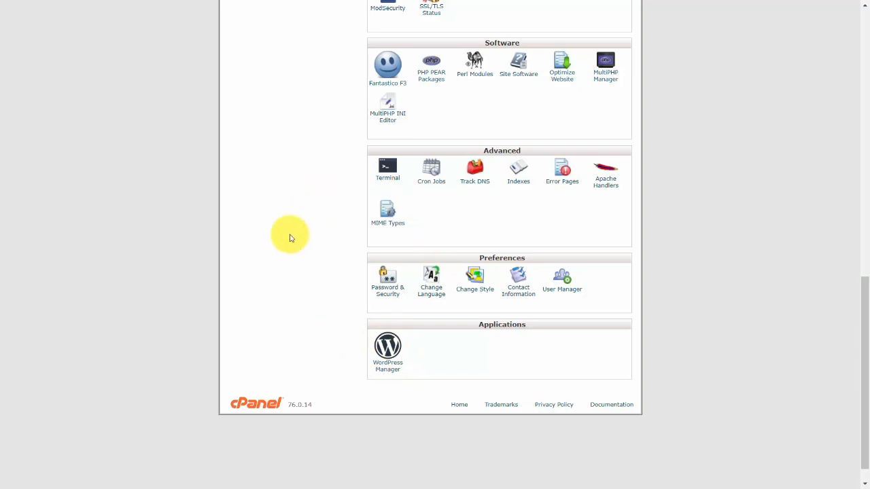
left_click(396, 367)
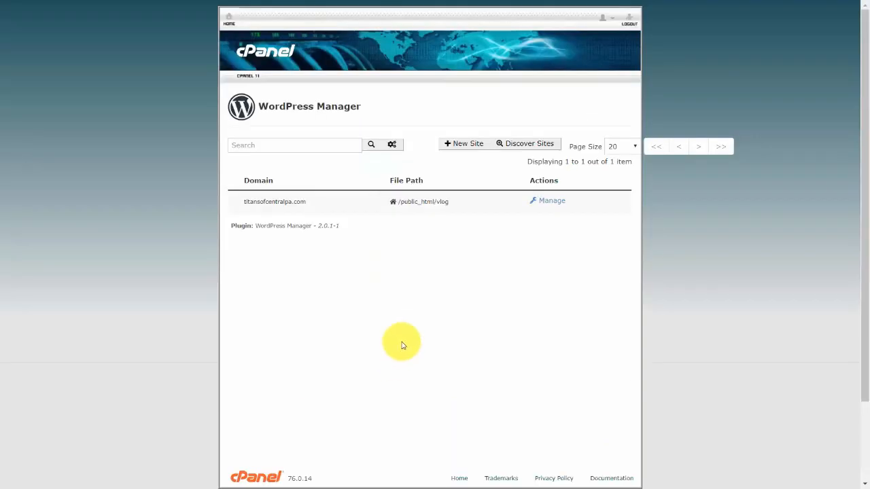
left_click(451, 146)
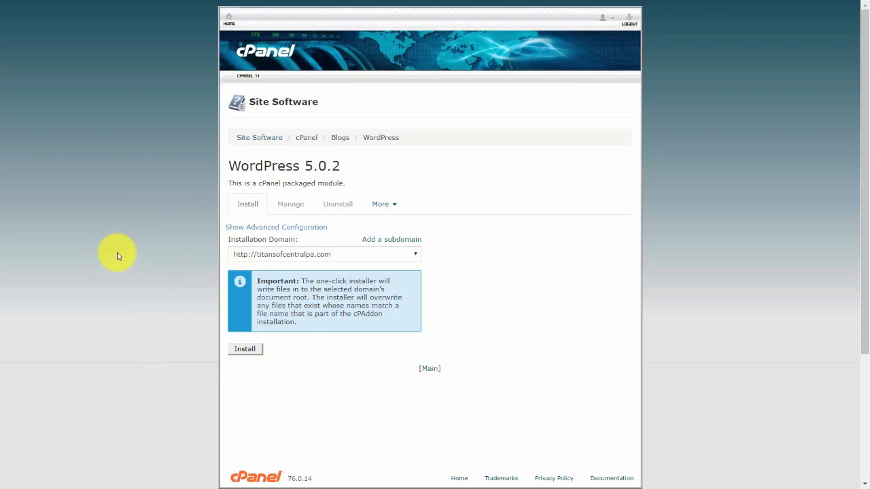
Install WordPress at titansofcentralpa.com/gutenbergcourse using advanced configuration, entering the admin username, admin password and email, with a new database.
left_click(290, 228)
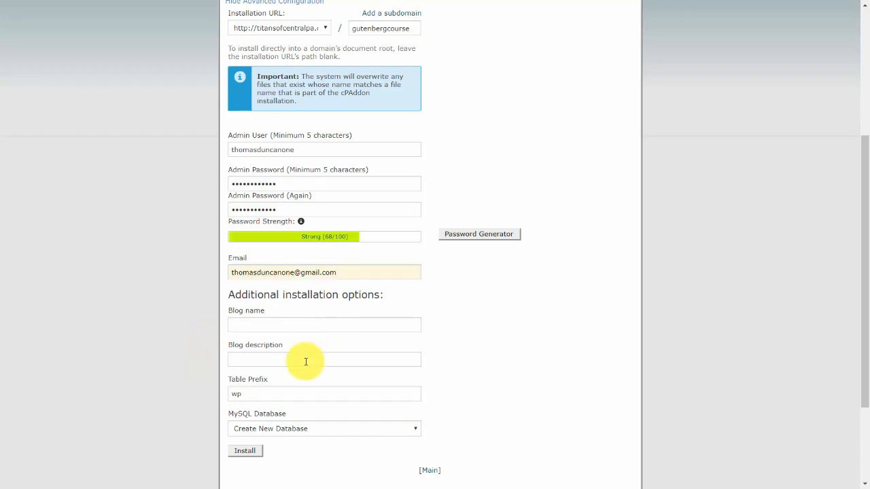
left_click(245, 451)
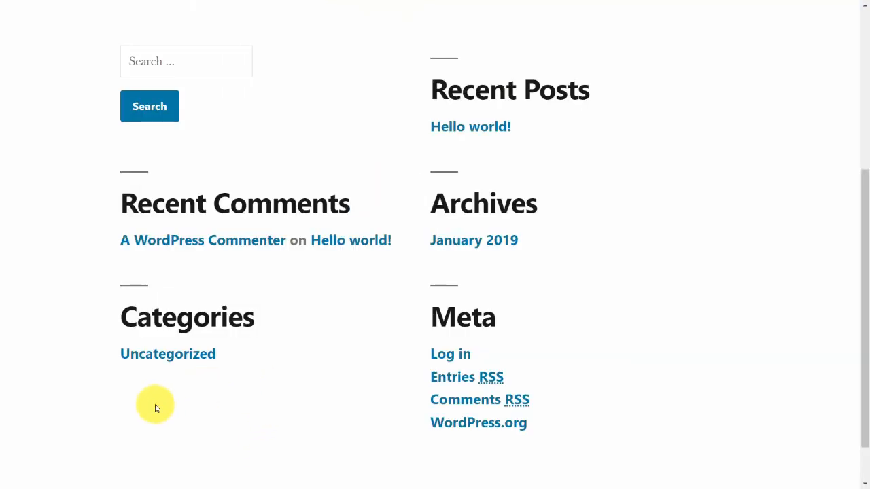
Log in to the new WordPress site's dashboard and look over its Posts, Media, Pages and Appearance sections.
left_click(453, 358)
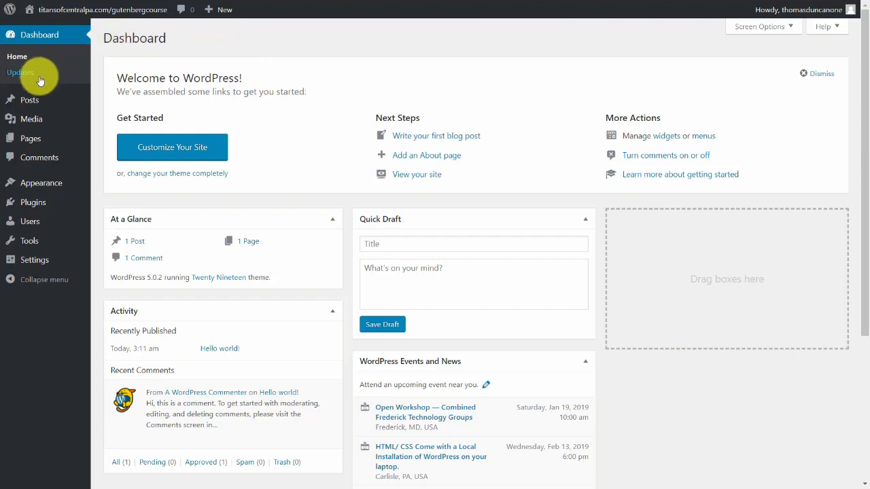
mouse_move(51, 100)
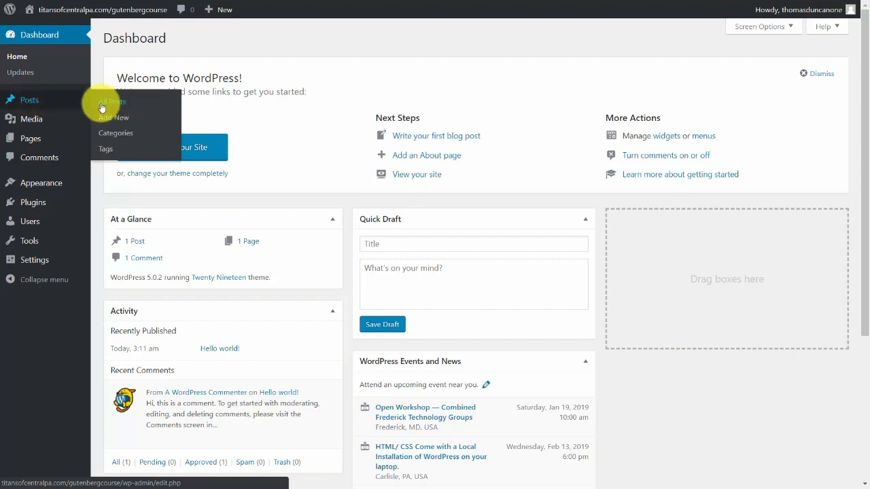
mouse_move(36, 123)
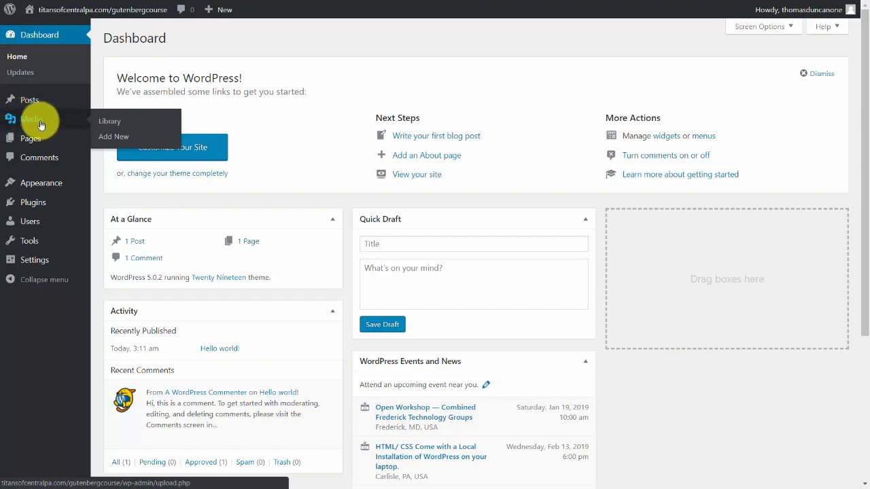
mouse_move(37, 142)
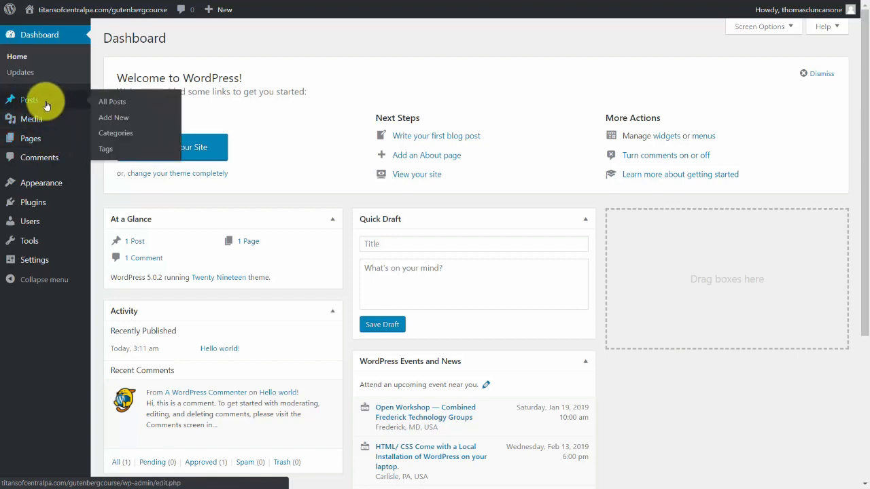
mouse_move(81, 183)
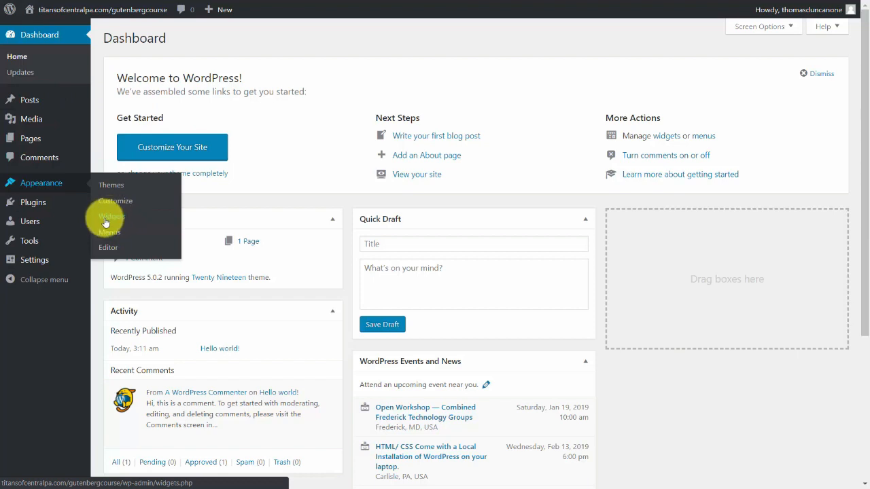
View the site's themes and its installed plugins.
left_click(113, 188)
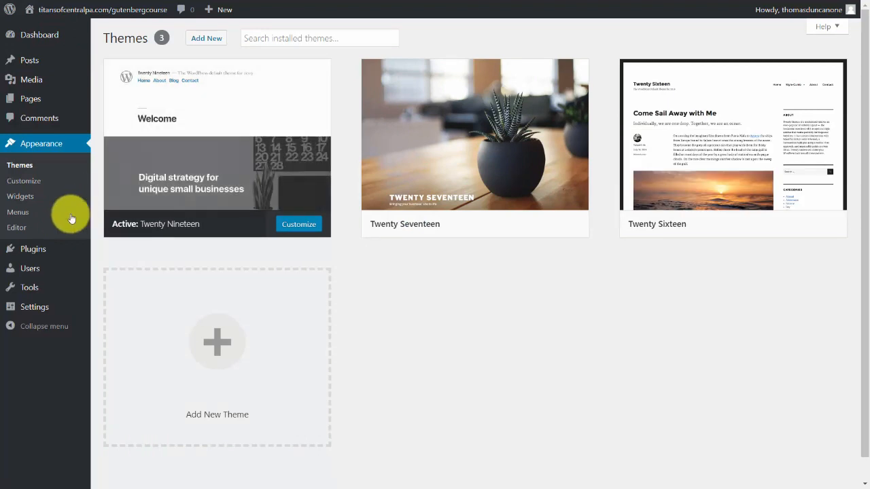
mouse_move(39, 254)
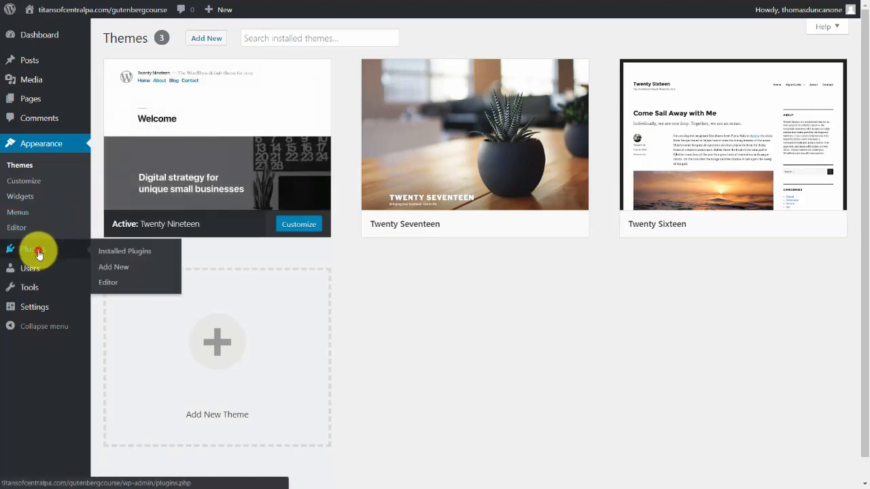
left_click(39, 253)
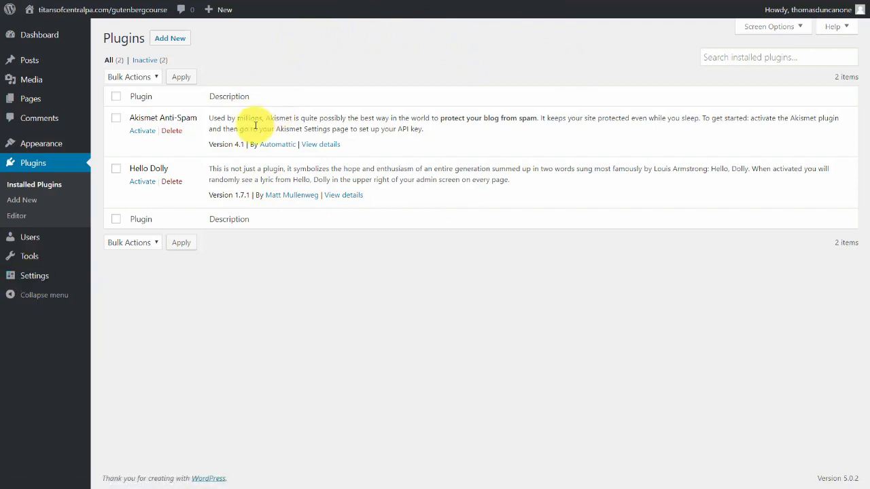
In the general settings, set the site title to Gutenberg Course and the tagline to The Wordpress Gutenberg Course, save, and visit the site.
mouse_move(39, 280)
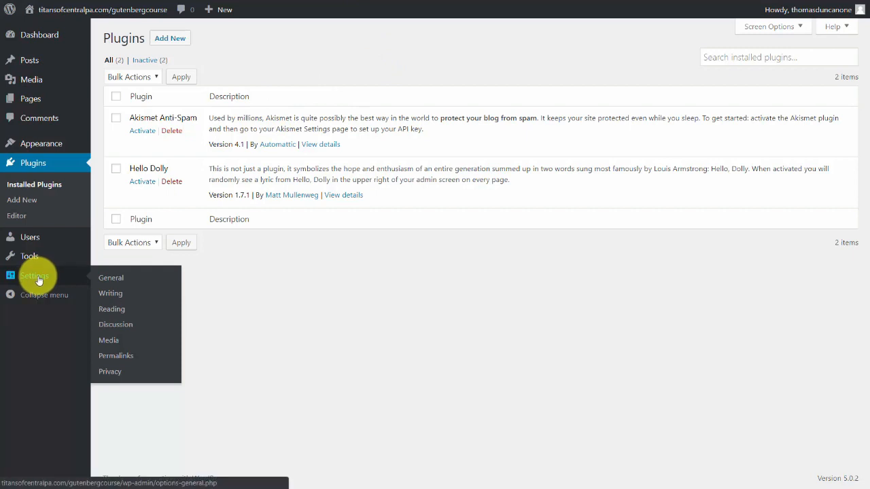
left_click(108, 283)
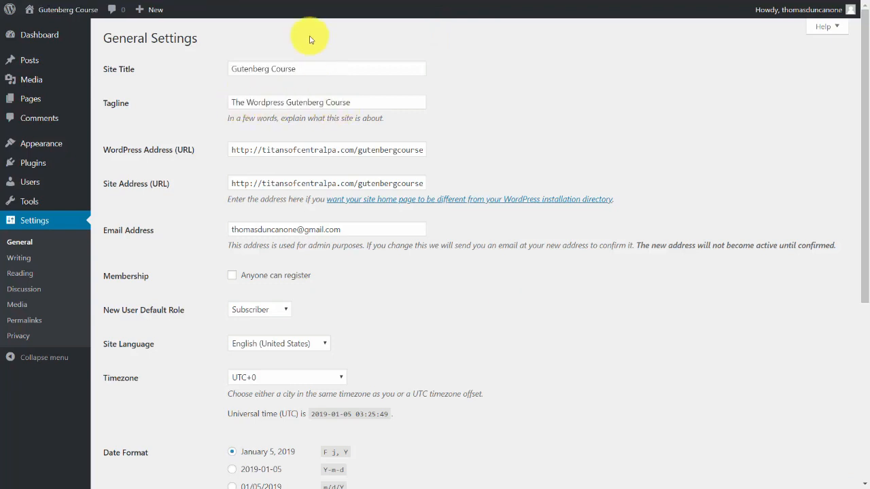
scroll(369, 159, "down", 5)
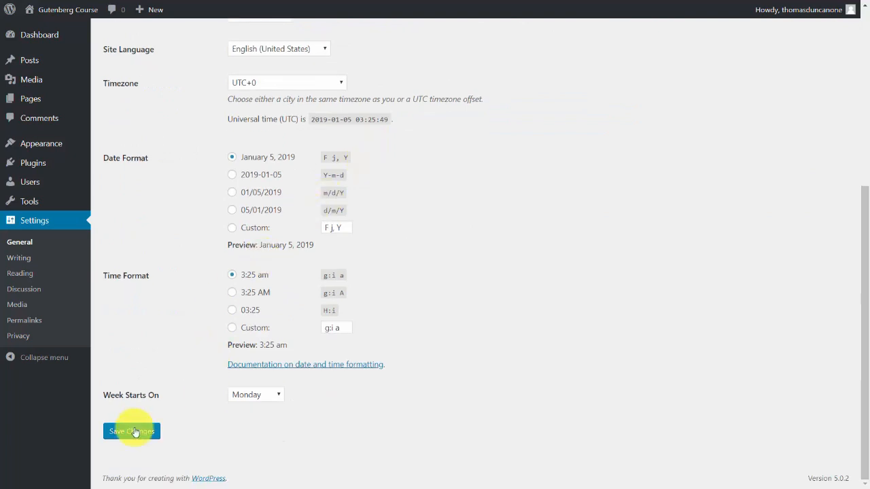
left_click(132, 432)
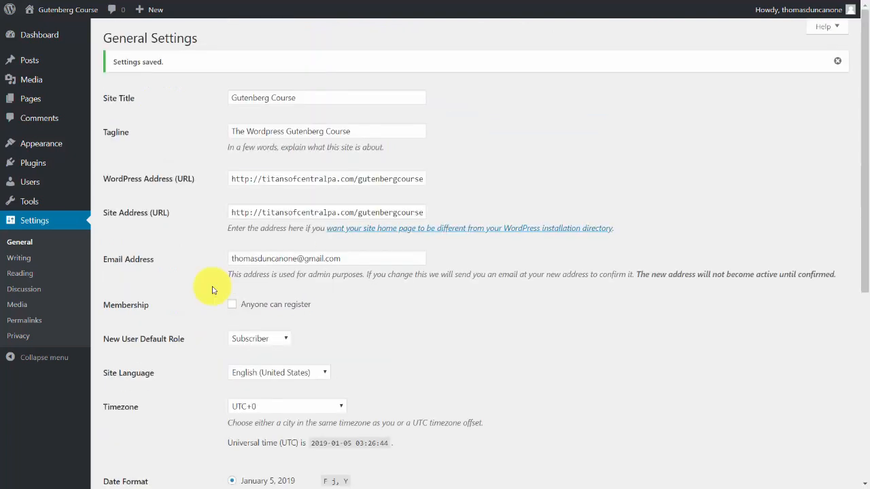
mouse_move(62, 17)
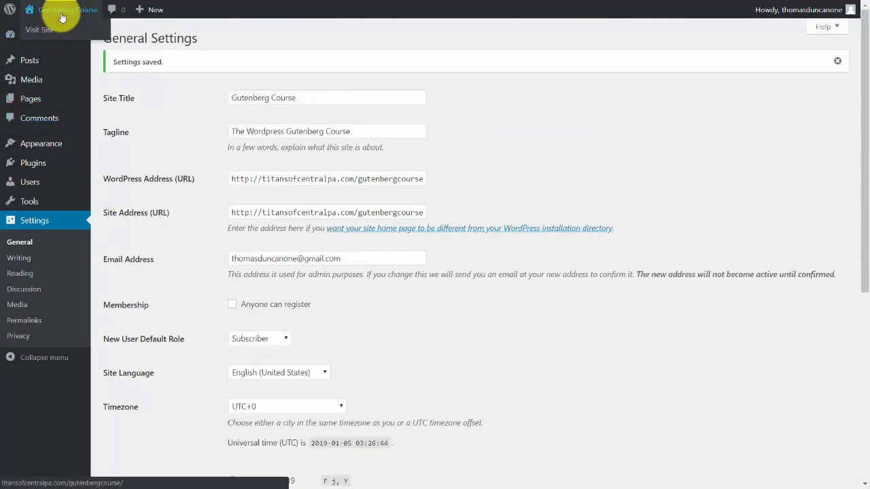
left_click(62, 15)
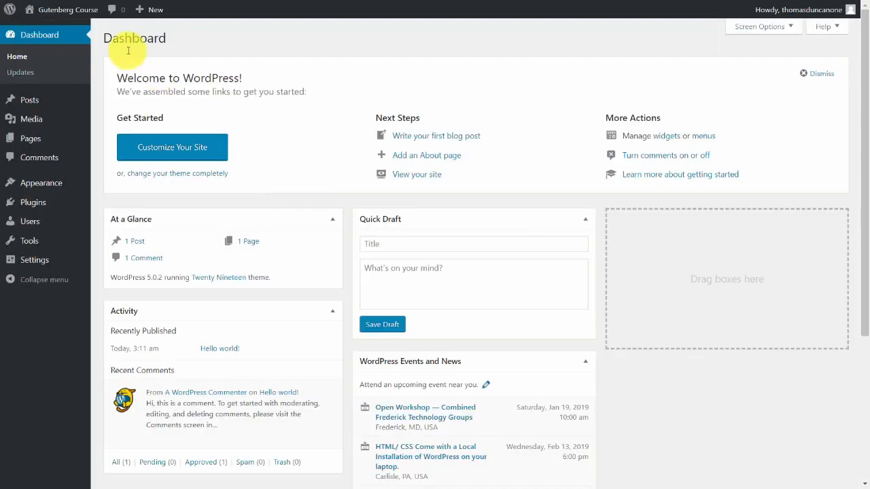
Search the plugin directory for managewp, and install and activate the ManageWP Worker plugin.
mouse_move(33, 148)
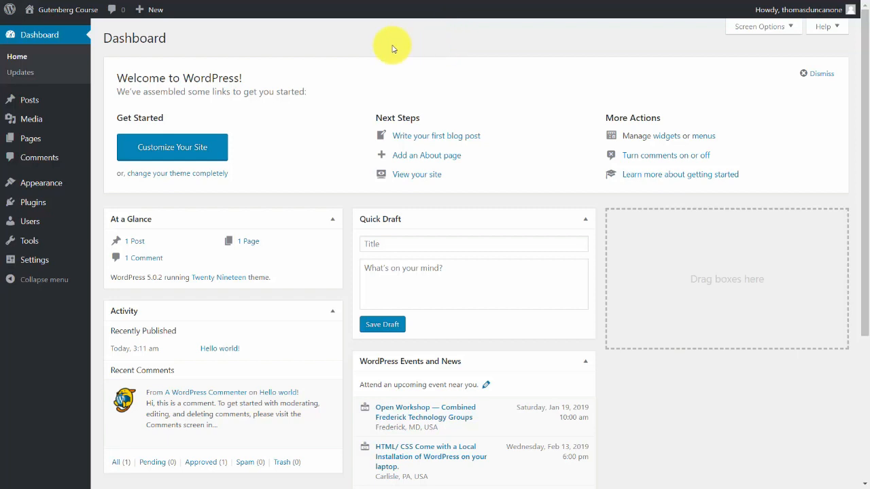
mouse_move(32, 211)
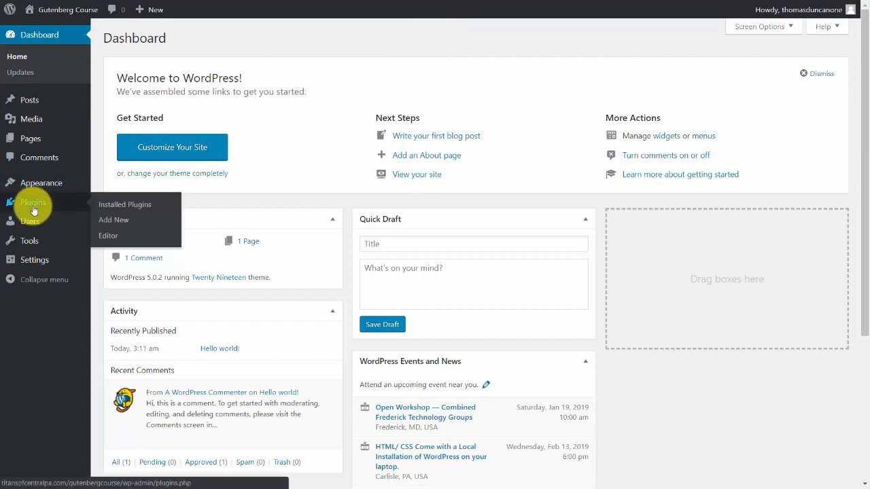
left_click(113, 223)
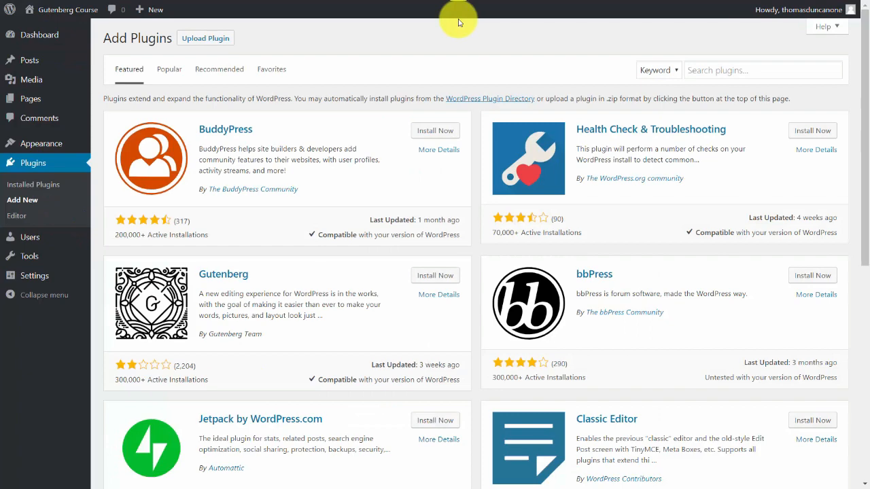
left_click(700, 70)
type("managewp")
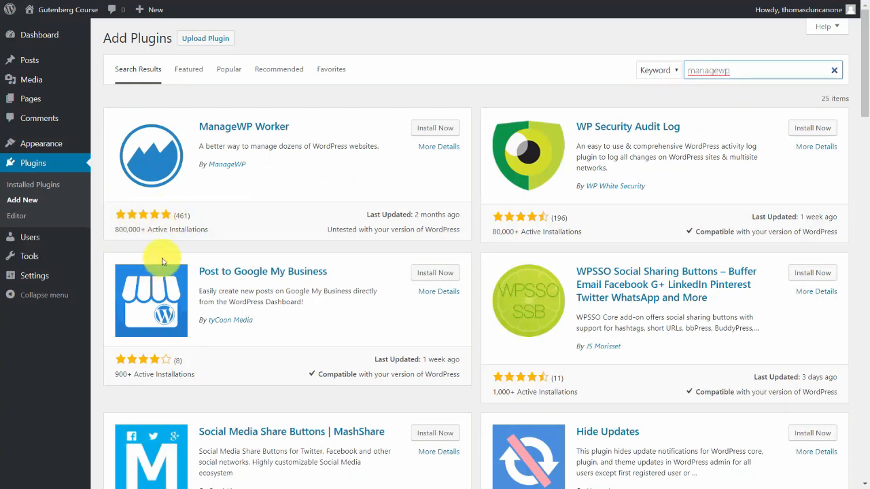
left_click(439, 128)
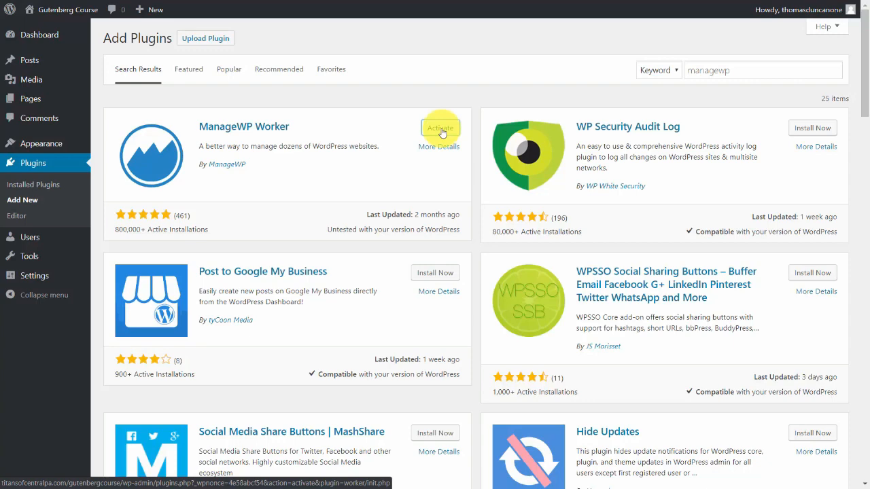
left_click(441, 128)
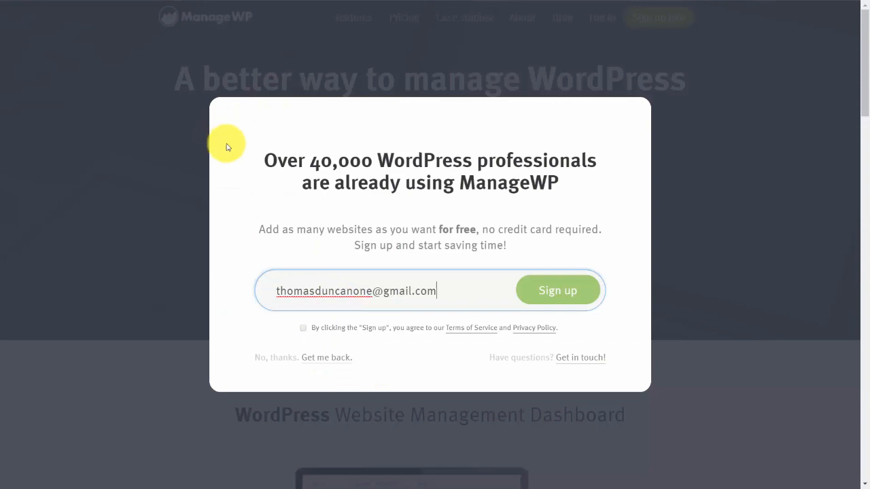
Switch to the ManageWP website and sign up with the account email, accepting the terms of service.
left_click(303, 328)
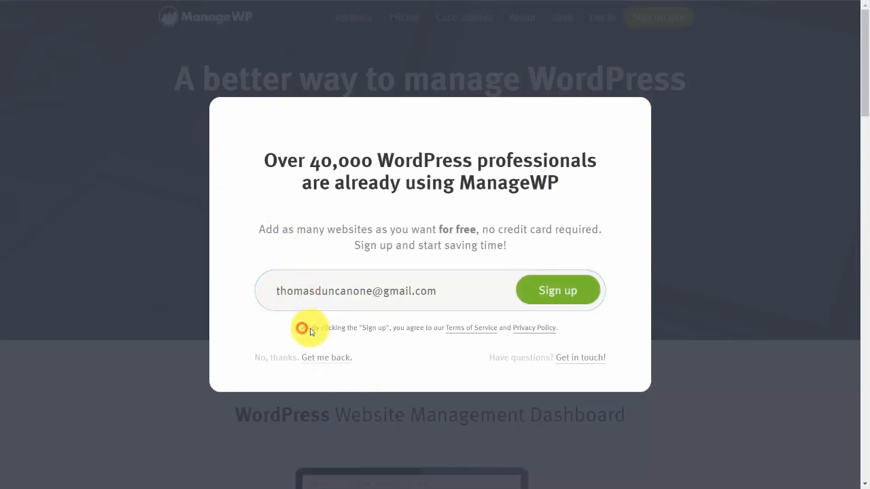
left_click(549, 300)
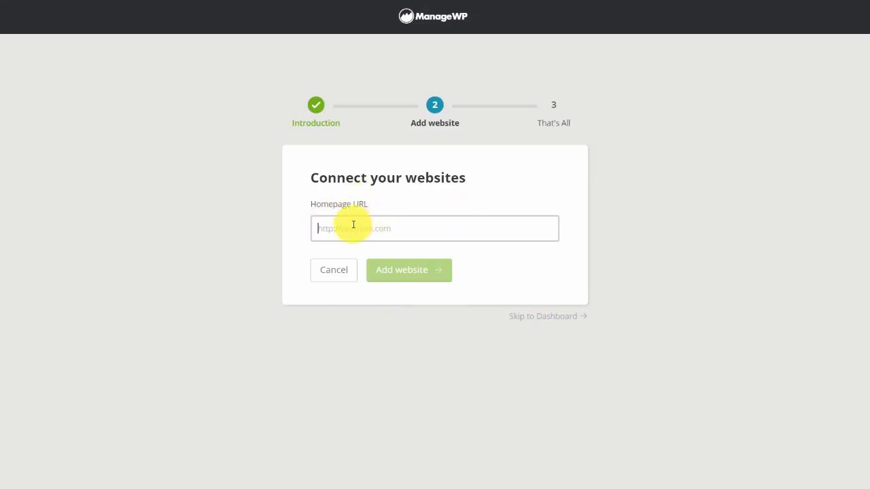
type("http://titansofcentralpa.com/gutenbergcourse")
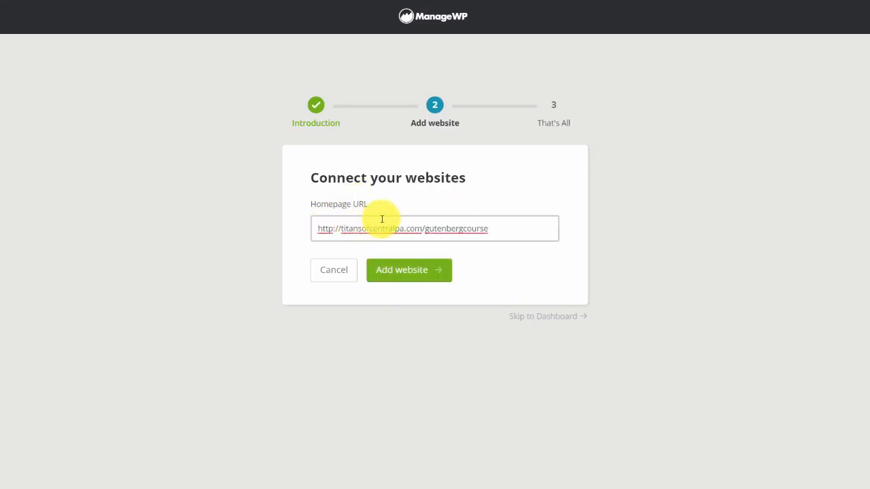
left_click(412, 271)
left_click(357, 291)
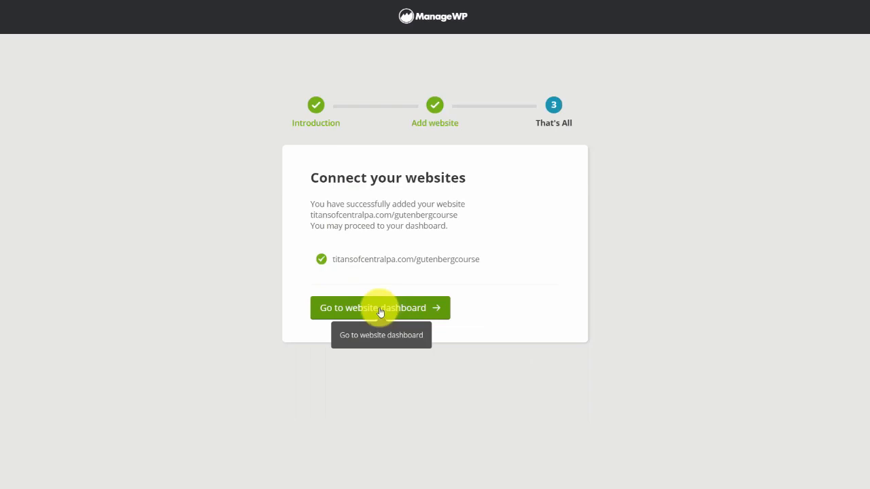
Open the connected site's ManageWP dashboard and activate the free Backups add-on.
left_click(379, 309)
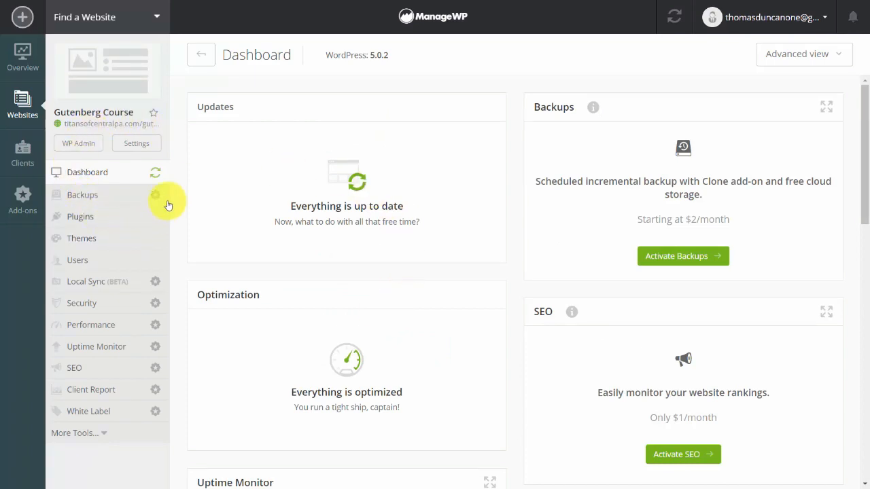
left_click(82, 197)
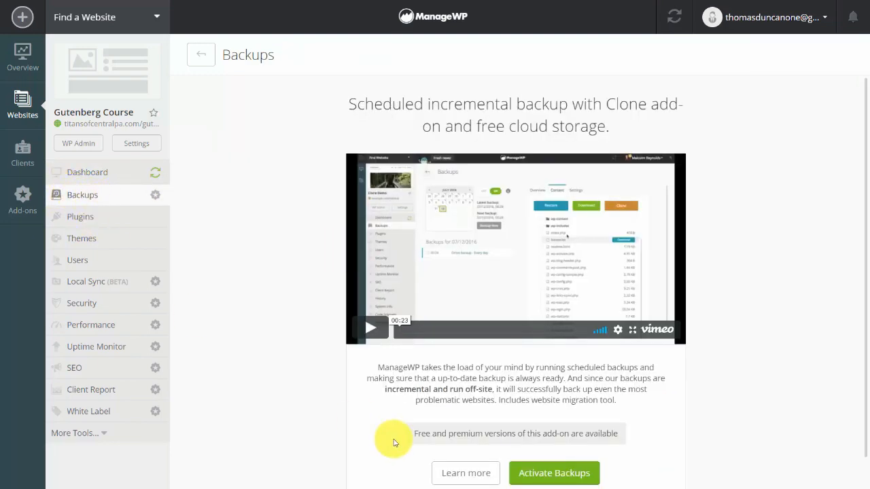
left_click(538, 474)
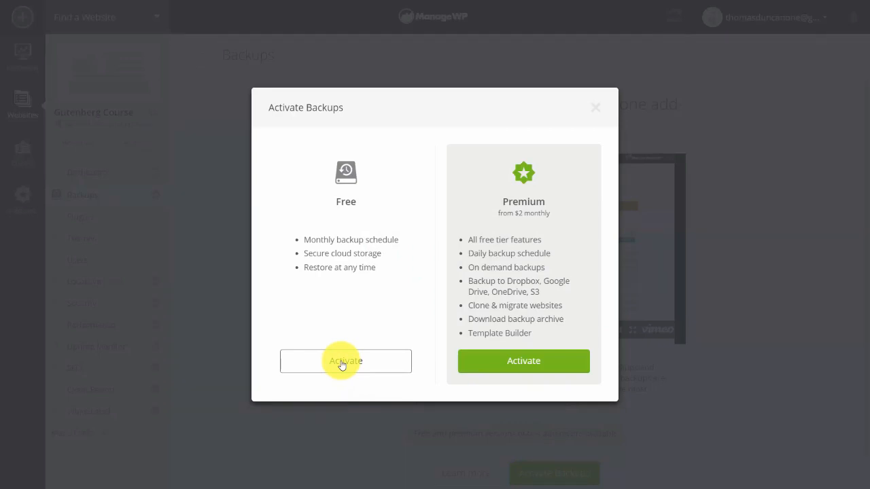
left_click(520, 367)
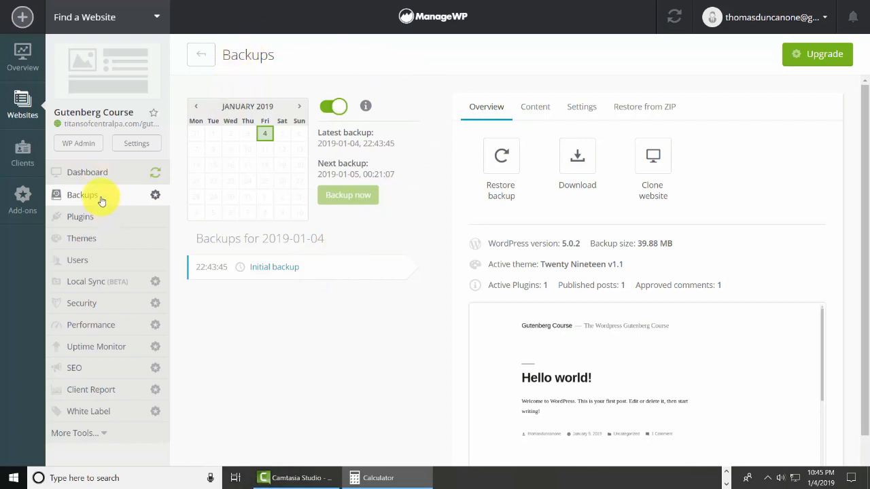
Log out of ManageWP and sign back in with the account email and password.
left_click(826, 21)
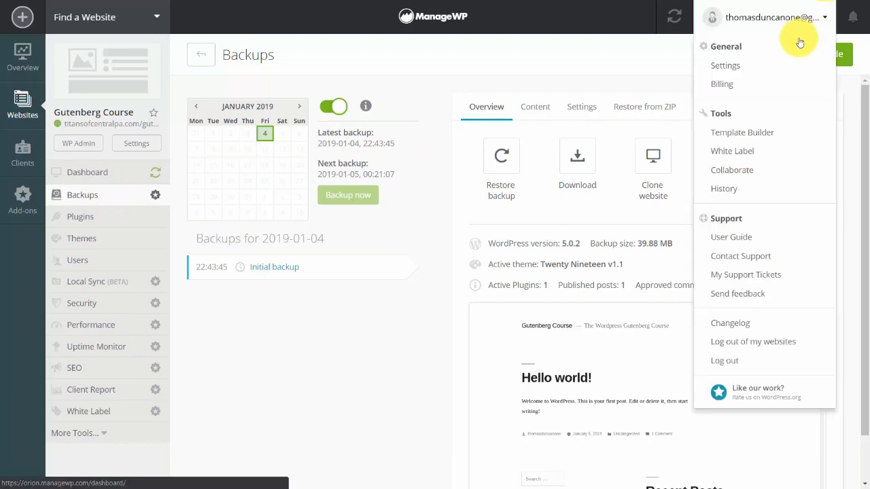
left_click(729, 361)
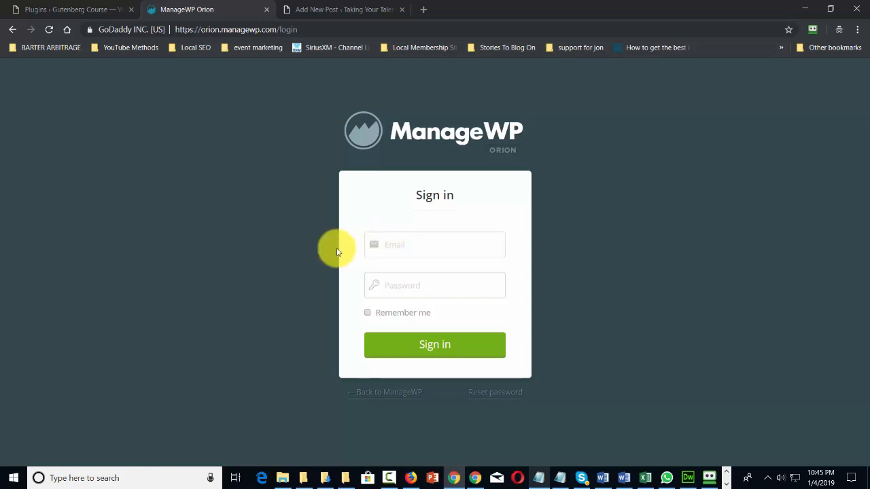
left_click(399, 280)
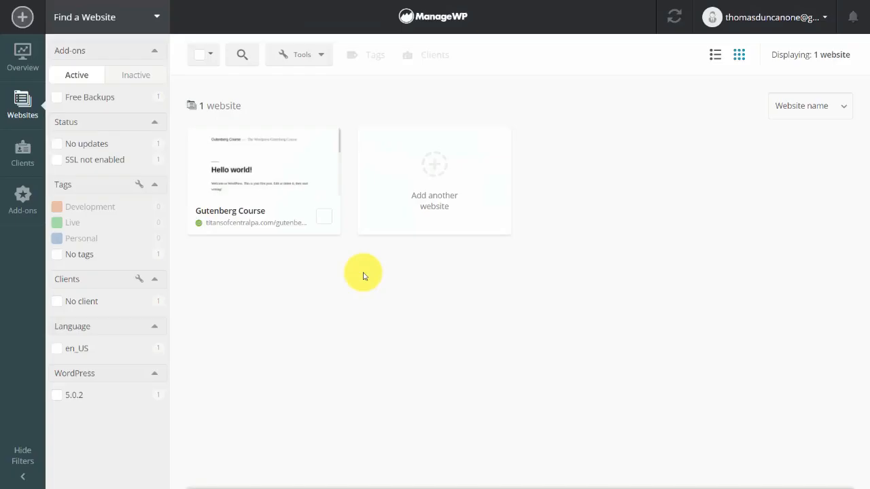
mouse_move(317, 165)
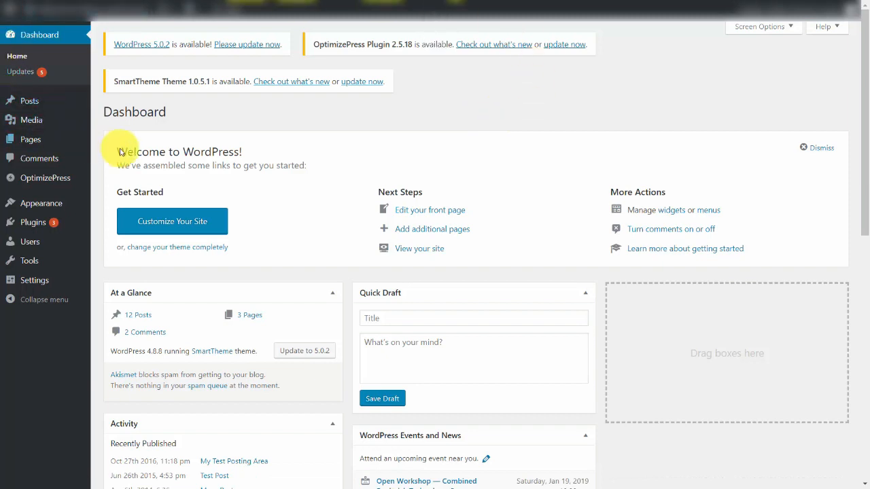
Switch to the WordPress site running version 4.8.8 and open a new page in its classic editor.
mouse_move(34, 139)
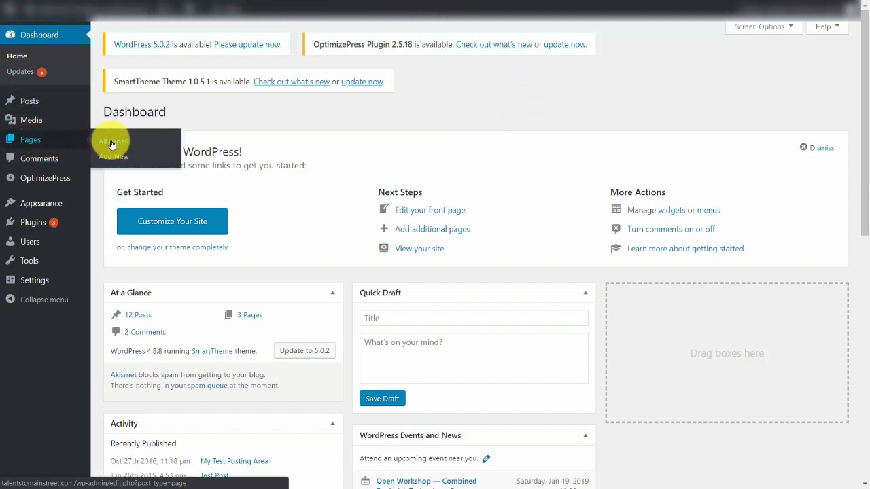
mouse_move(47, 101)
left_click(73, 144)
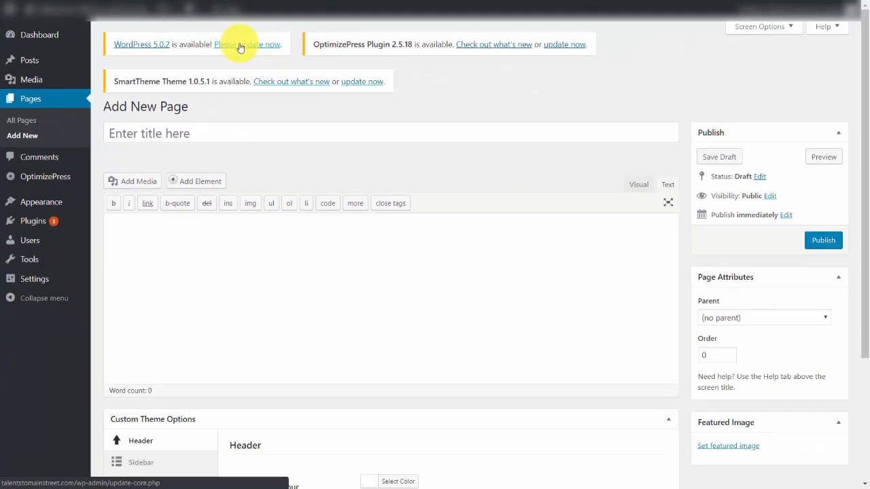
Update this site's WordPress core to version 5.0.2.
left_click(239, 45)
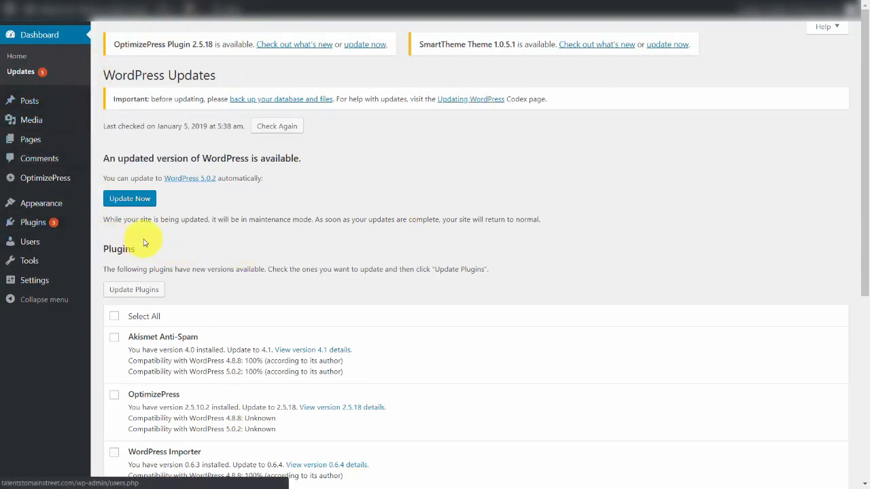
left_click(139, 199)
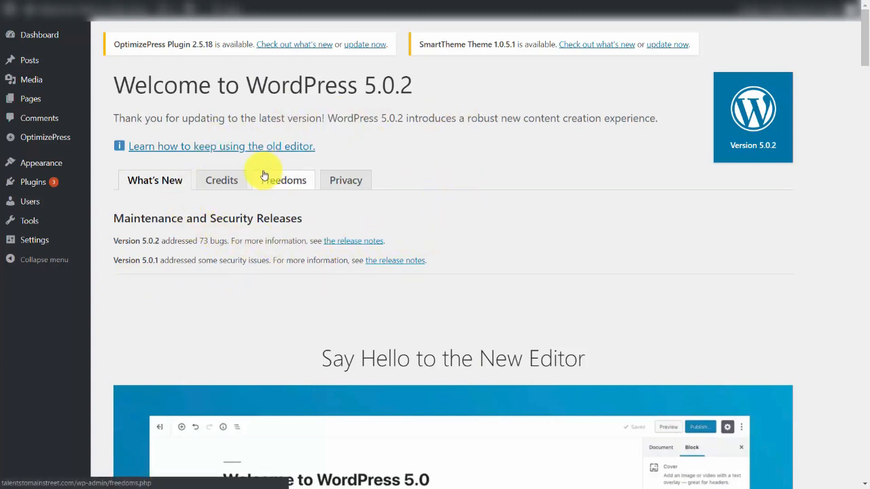
Start a new post in the block editor and dismiss the welcome tip.
mouse_move(17, 100)
mouse_move(39, 57)
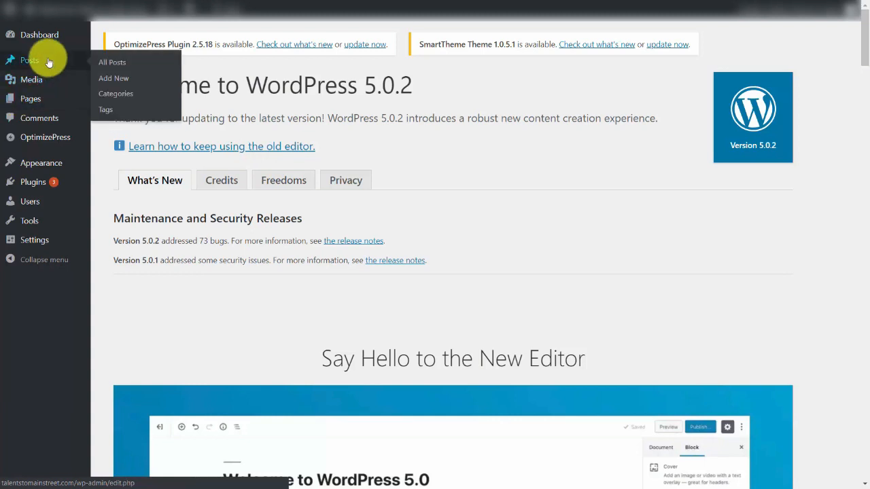
left_click(114, 81)
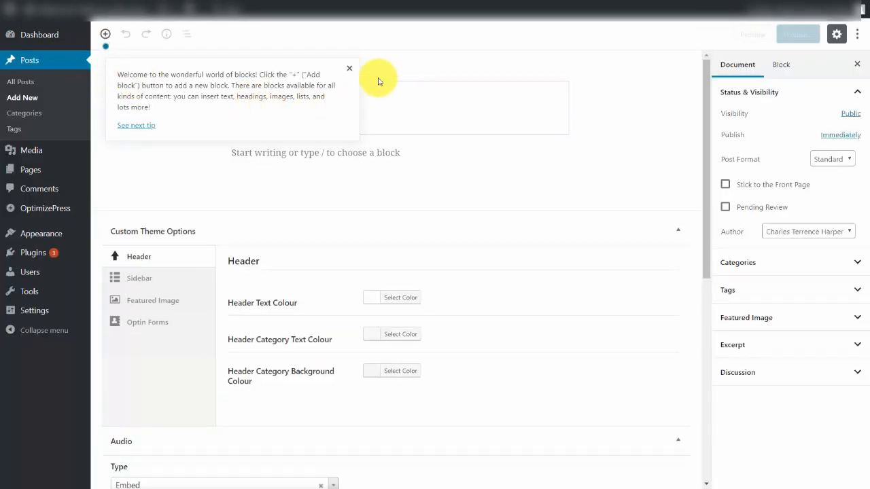
left_click(349, 68)
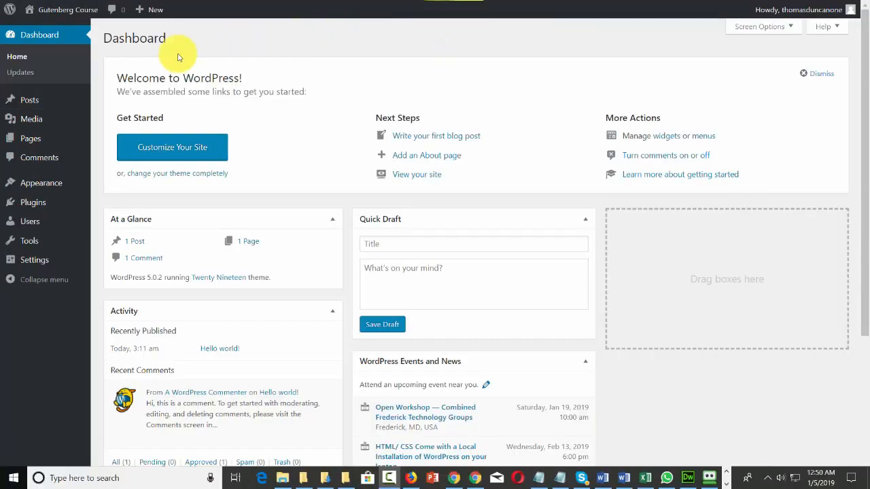
On the Gutenberg Course site, filter the themes available for installation by E-Commerce, Custom Background and Custom Colors.
mouse_move(46, 188)
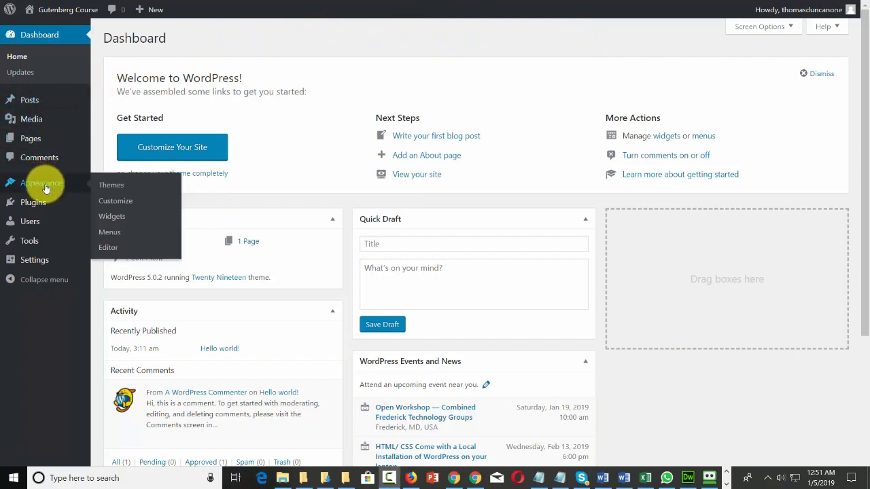
left_click(111, 190)
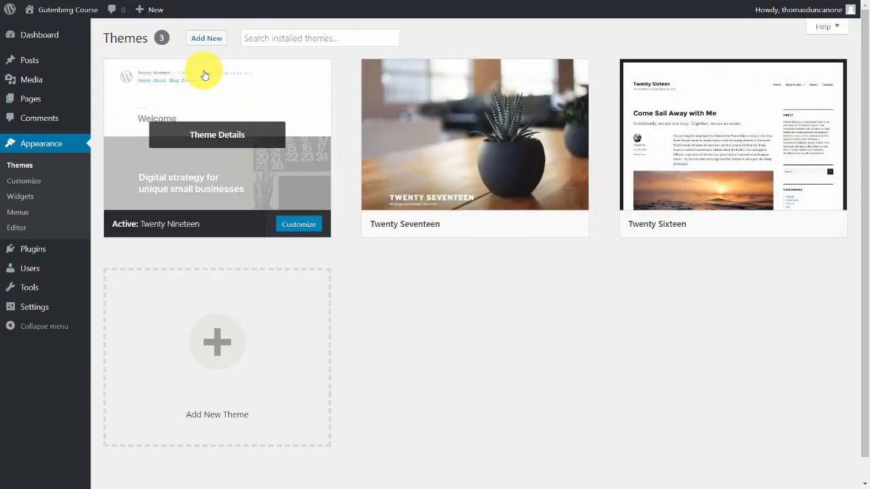
left_click(206, 39)
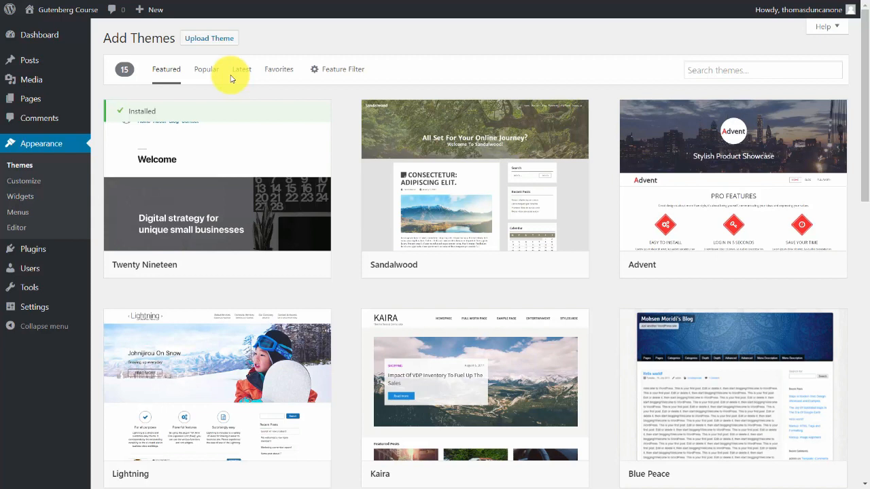
left_click(336, 72)
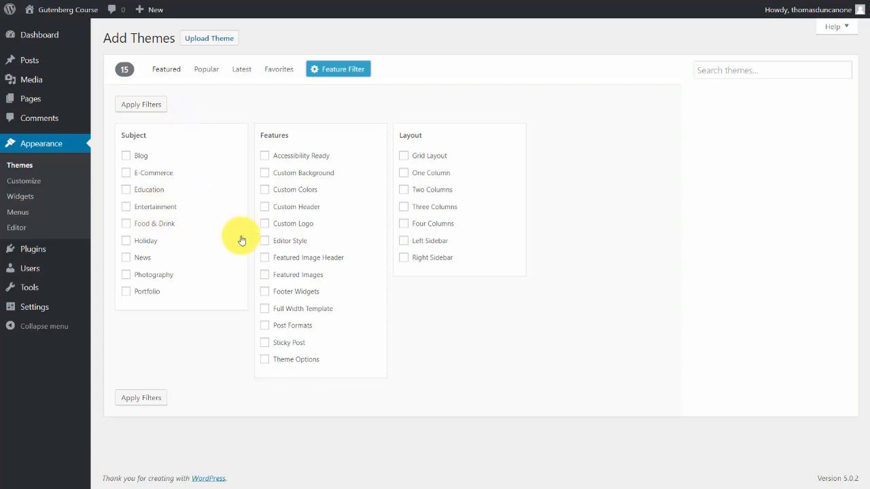
left_click(129, 175)
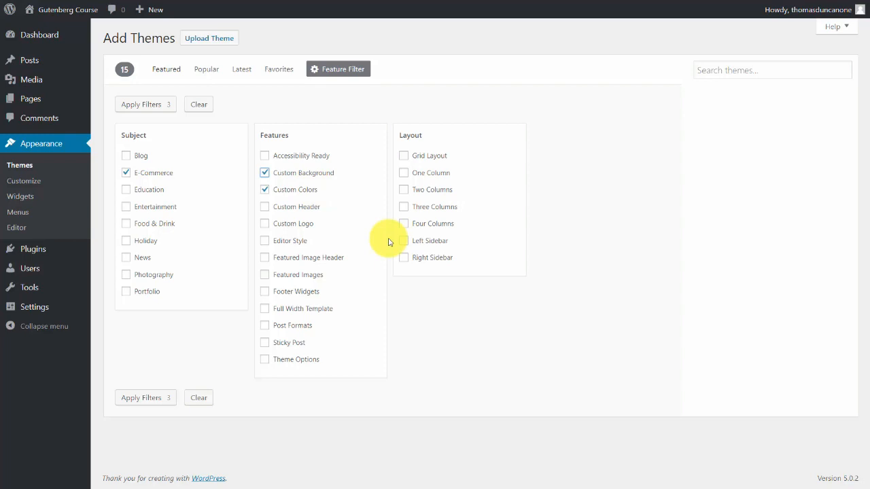
left_click(142, 399)
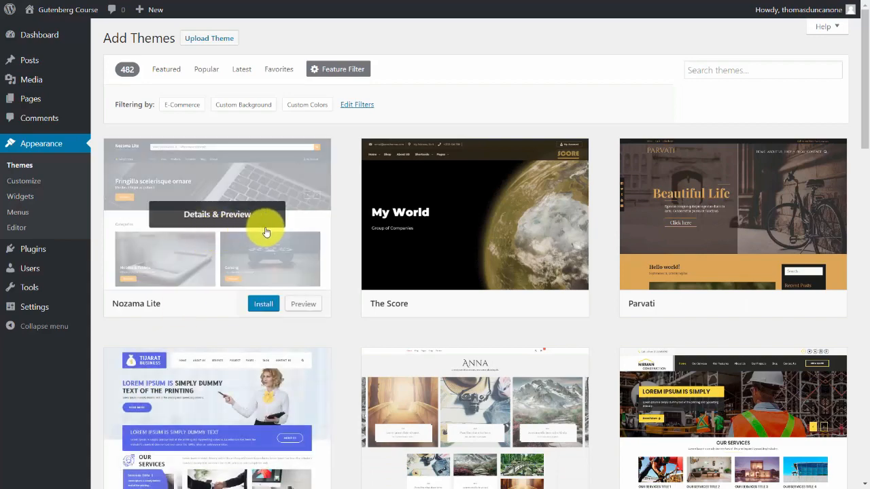
Preview, install and activate the Nozama Lite theme, and visit the site.
scroll(262, 229, "down", 2)
scroll(337, 251, "up", 2)
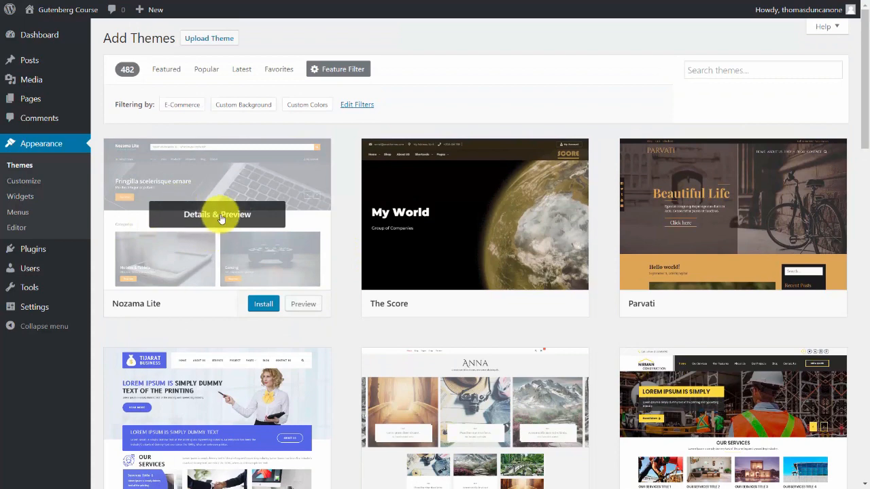
left_click(300, 305)
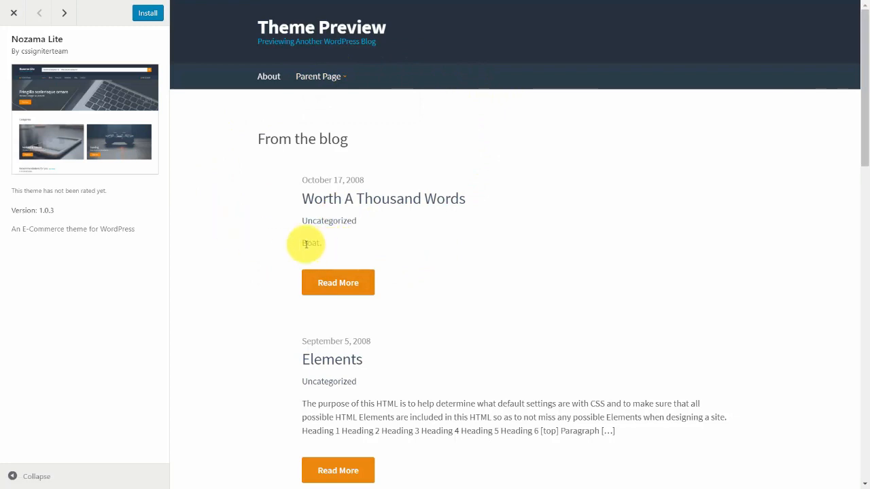
left_click(148, 14)
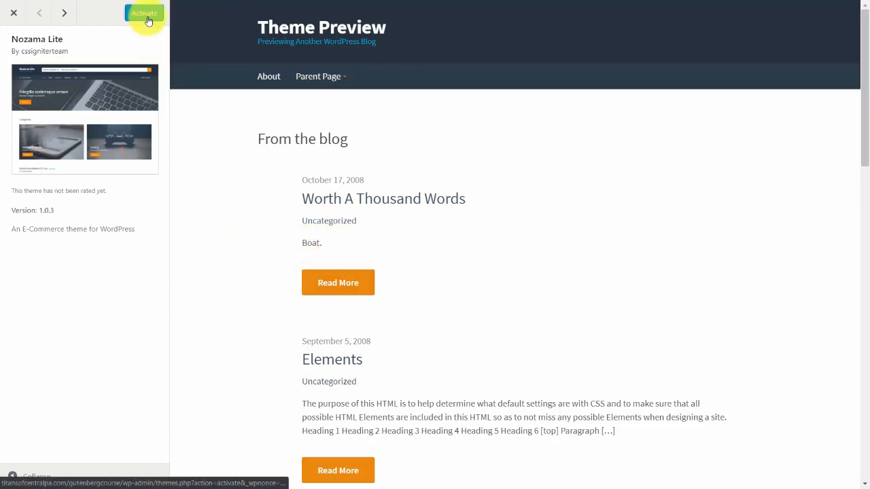
left_click(149, 14)
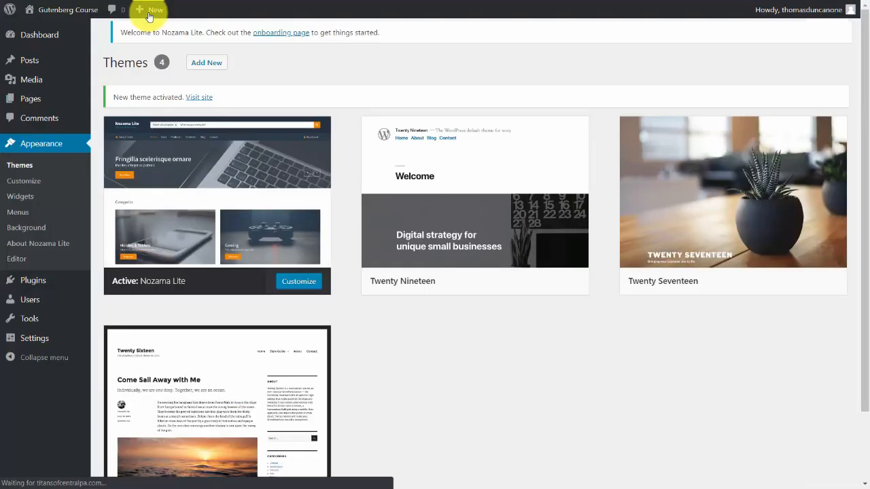
mouse_move(149, 10)
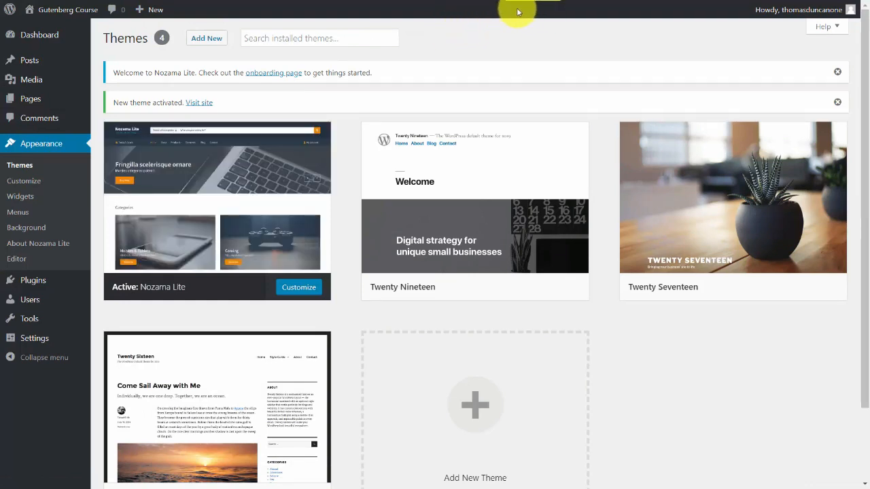
mouse_move(63, 15)
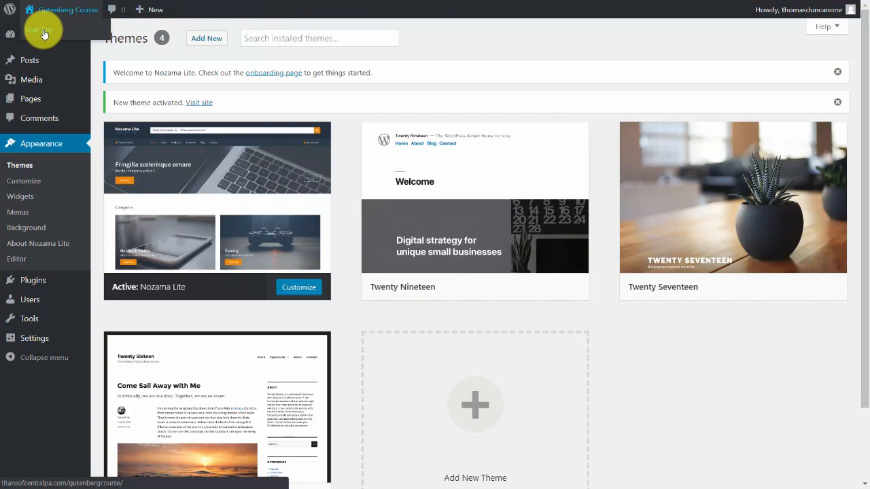
left_click(43, 33)
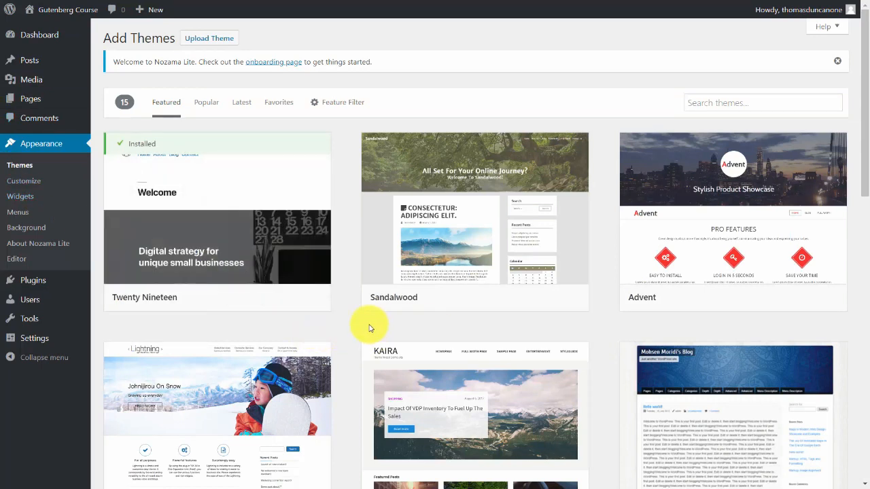
Among the latest themes available, preview, install and activate SKT Cafe, and visit the site.
left_click(242, 103)
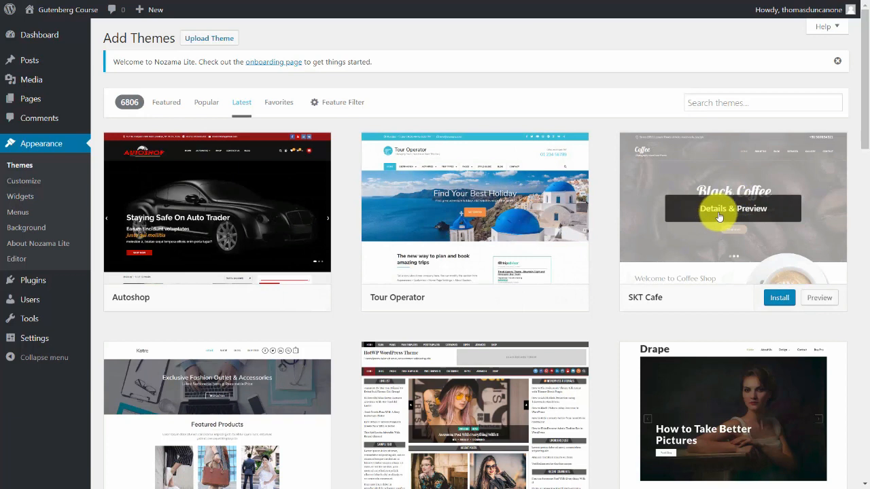
left_click(820, 299)
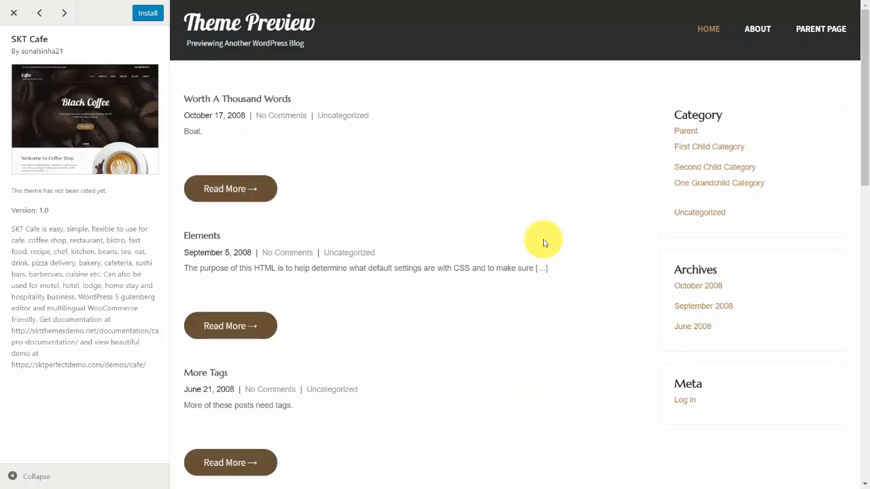
left_click(147, 18)
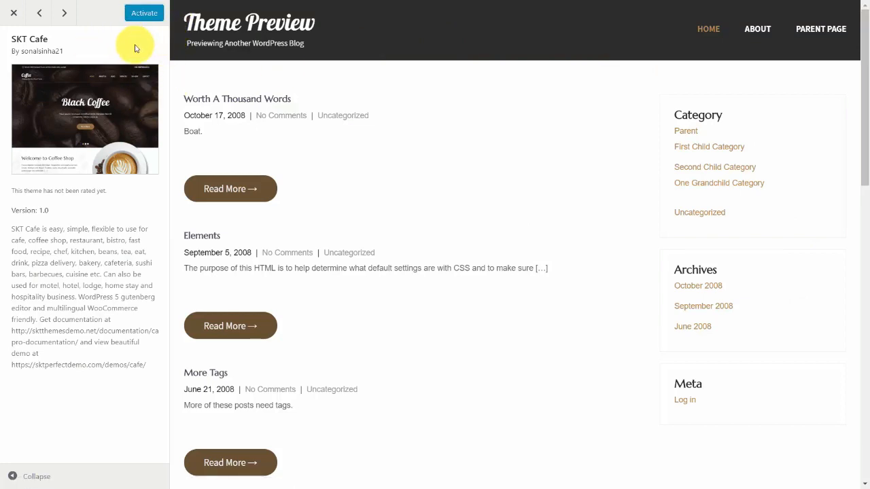
left_click(141, 15)
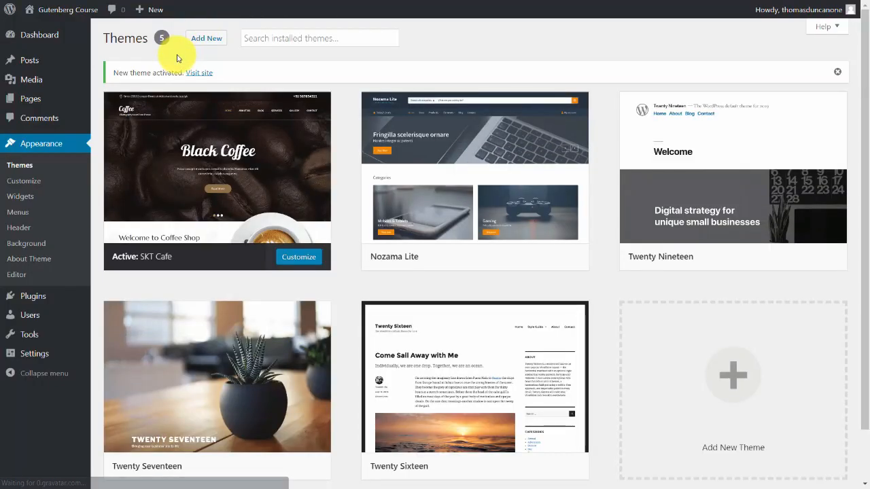
left_click(201, 72)
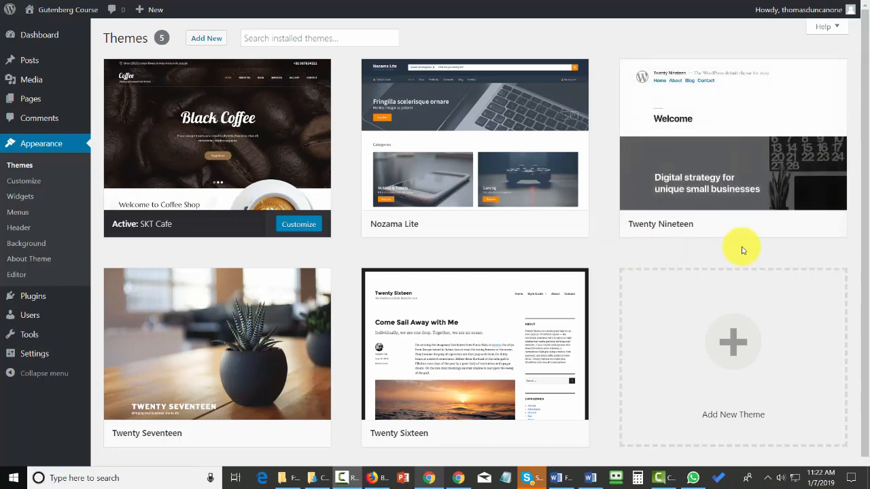
scroll(530, 306, "down", 1)
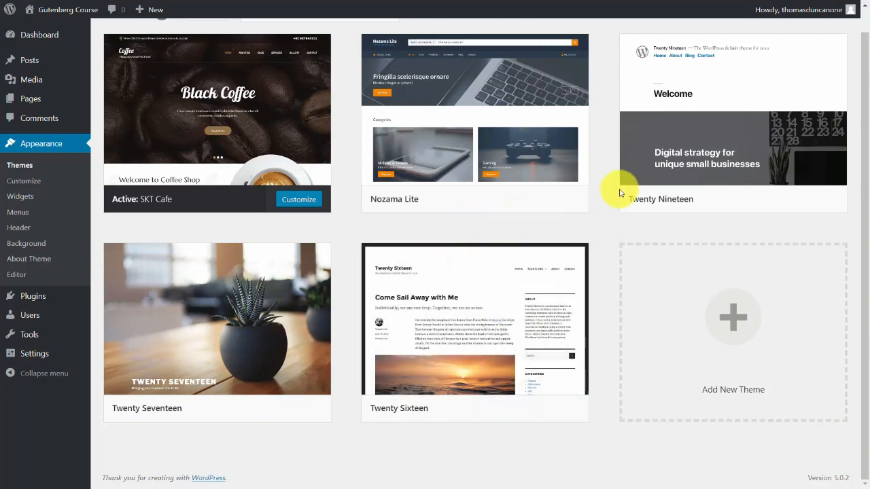
mouse_move(718, 123)
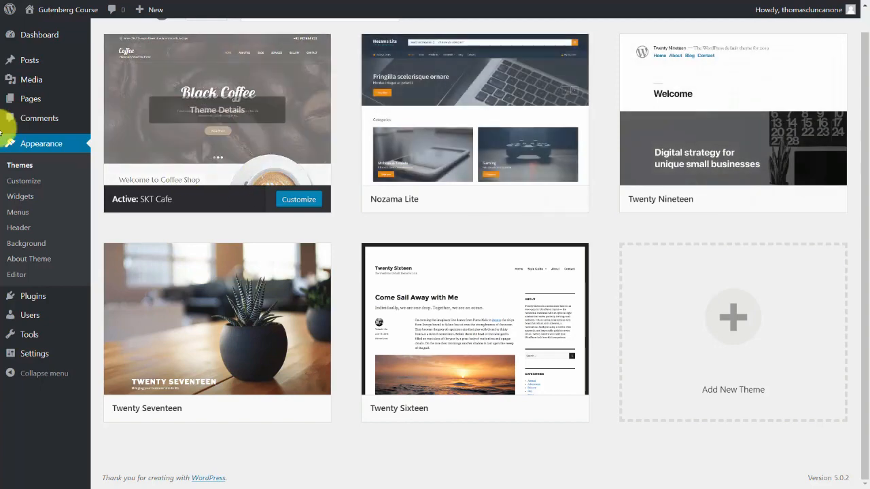
On the older WordPress site, update the installed Twenty Seventeen theme to the new version.
mouse_move(622, 208)
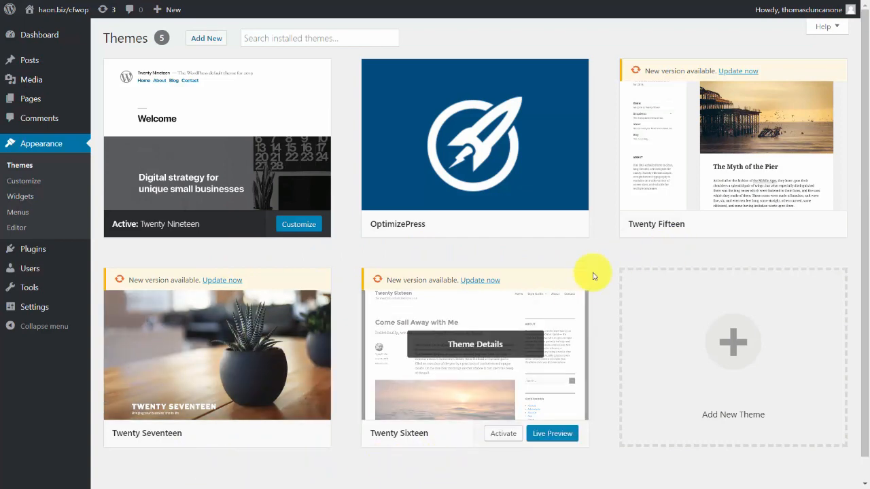
left_click(223, 281)
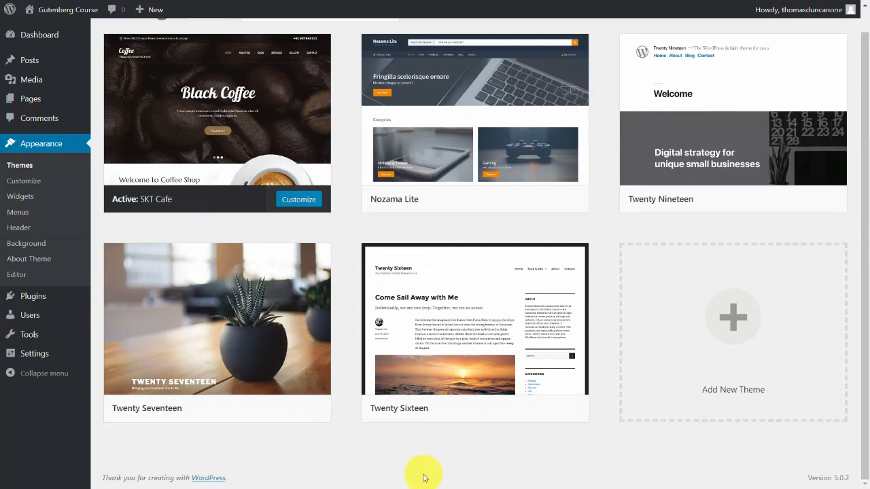
On the Gutenberg Course site, activate the Twenty Nineteen theme in place of SKT Cafe.
mouse_move(643, 173)
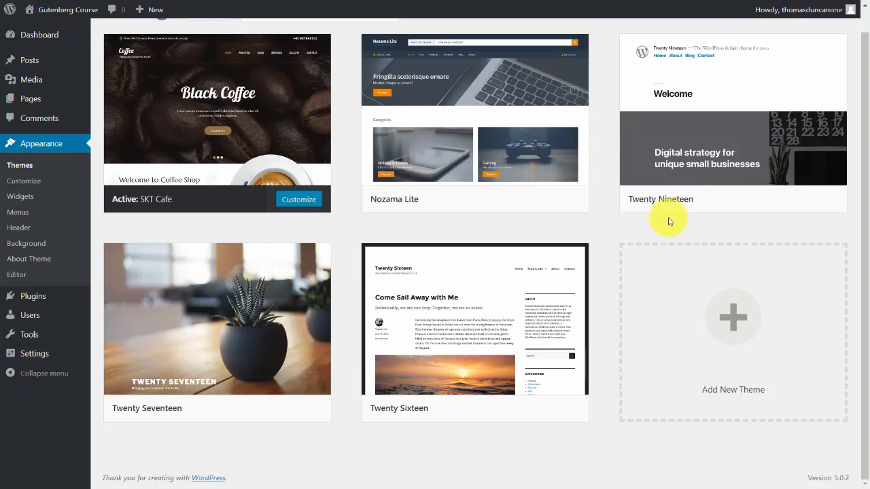
mouse_move(738, 169)
left_click(760, 202)
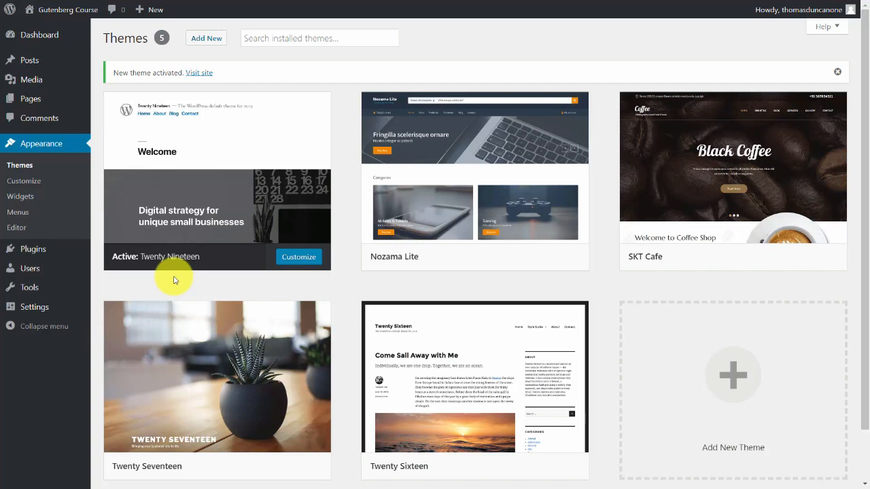
Start a new blank post in the block editor.
mouse_move(45, 102)
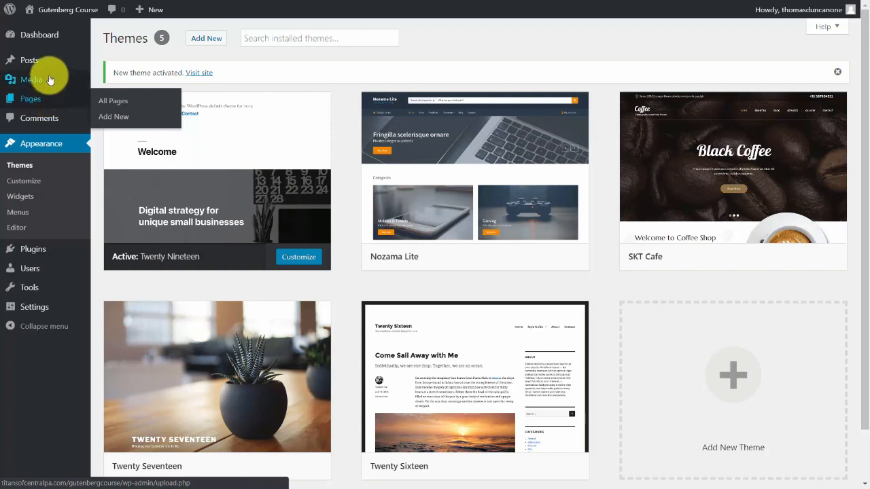
mouse_move(44, 63)
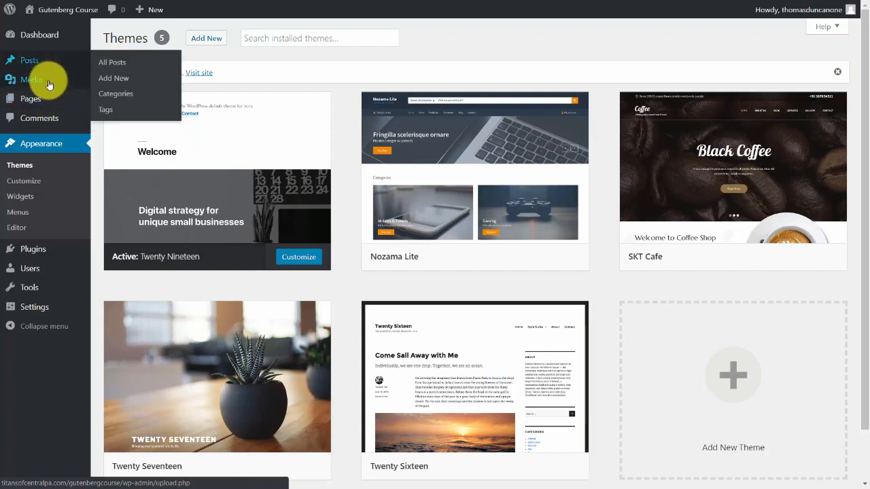
mouse_move(103, 68)
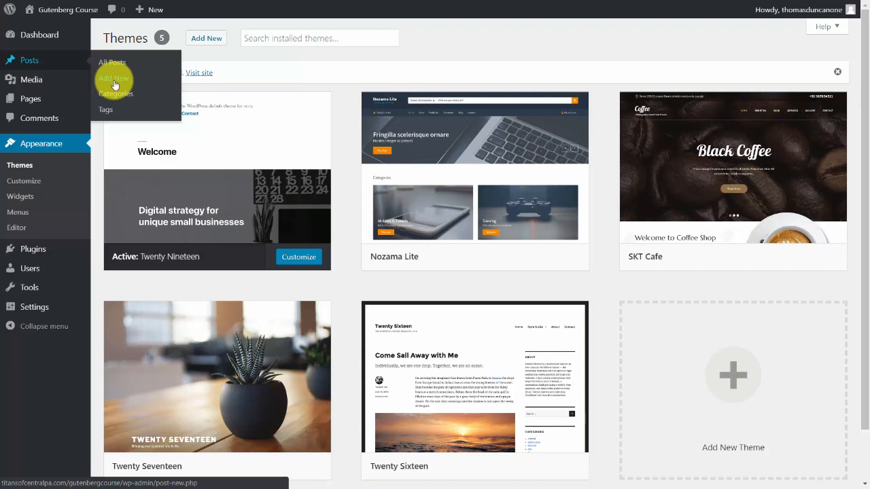
left_click(113, 82)
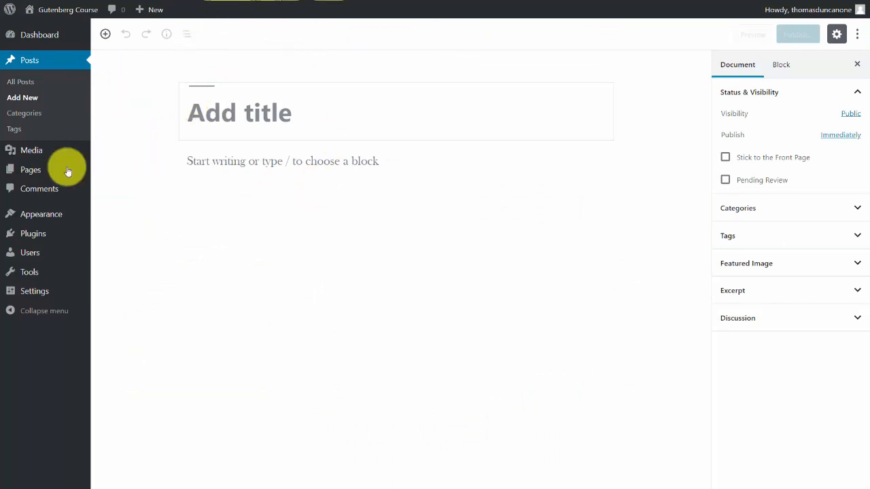
Open a new blank page to compare its editor with the post editor, and return to a new post.
mouse_move(35, 176)
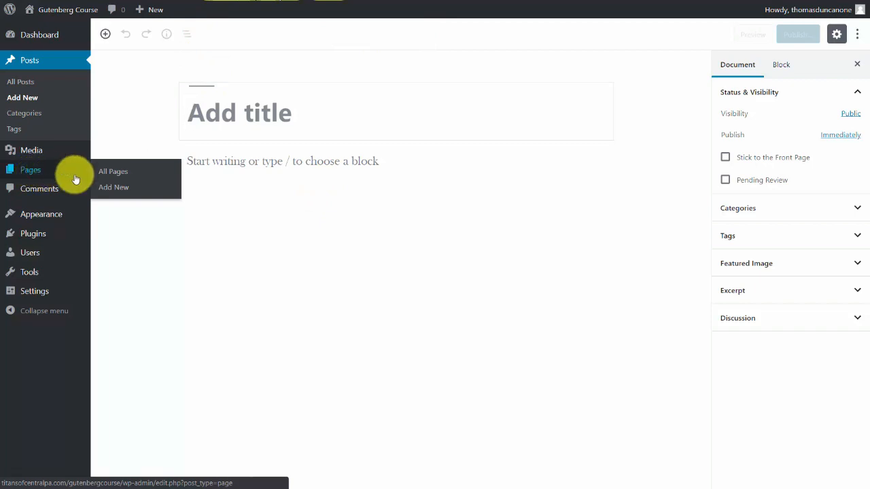
left_click(115, 189)
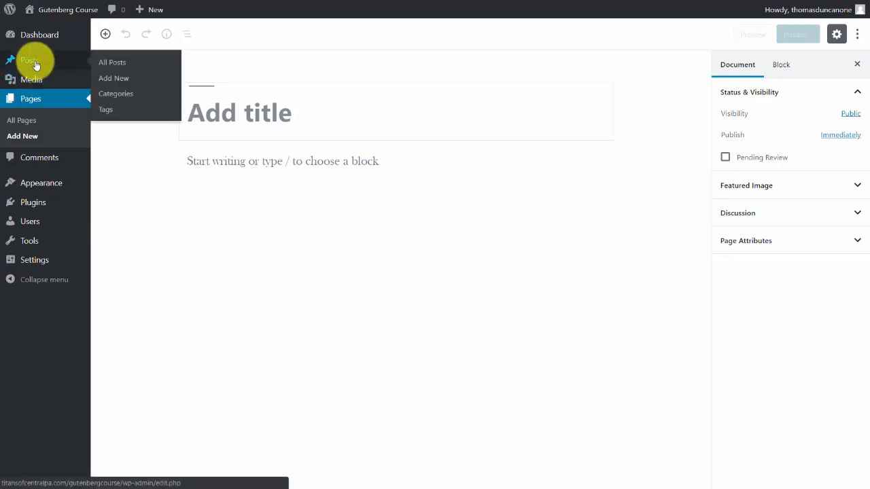
left_click(120, 78)
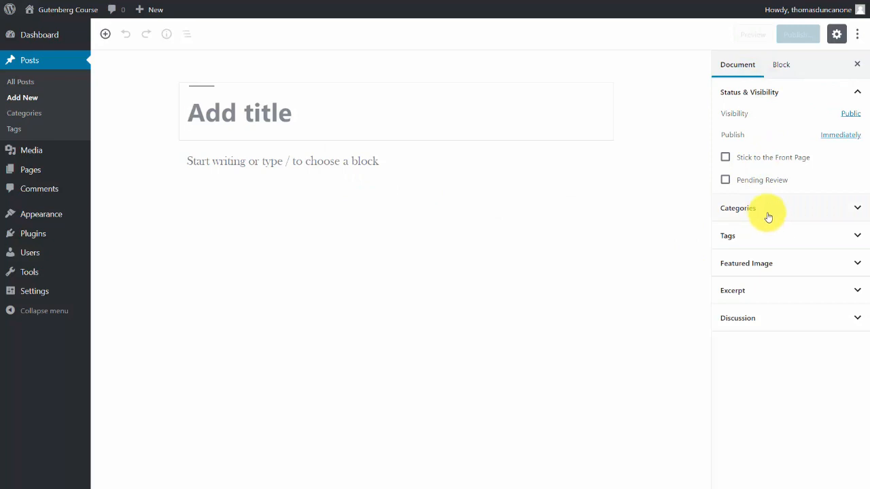
Examine the post's Categories, Tags, Featured Image, Discussion and Excerpt settings, collapsing each section again.
left_click(854, 208)
left_click(855, 210)
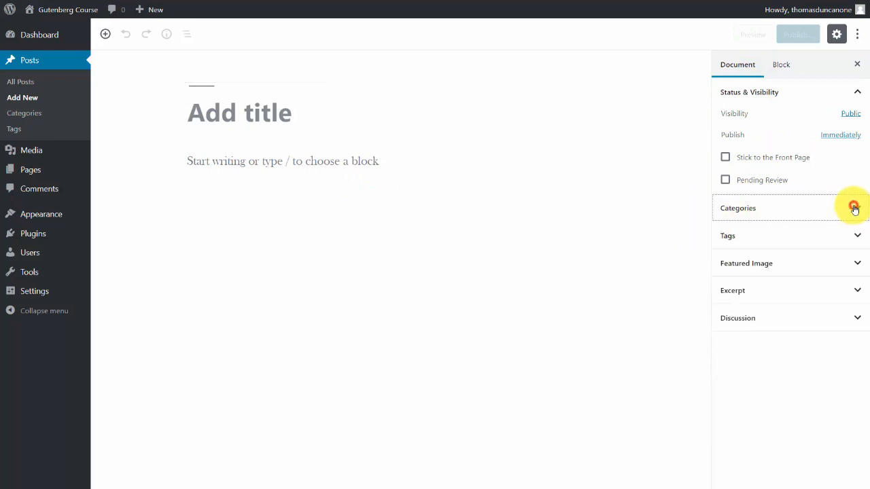
left_click(856, 235)
left_click(857, 237)
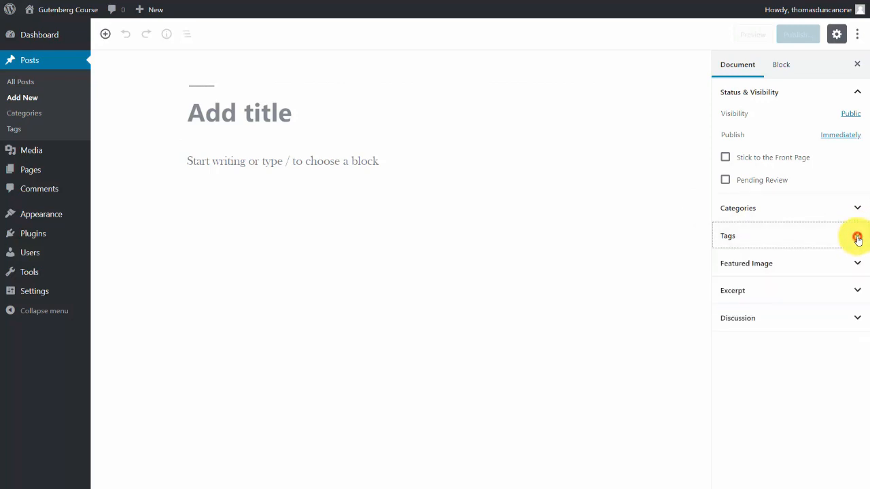
left_click(859, 263)
left_click(859, 263)
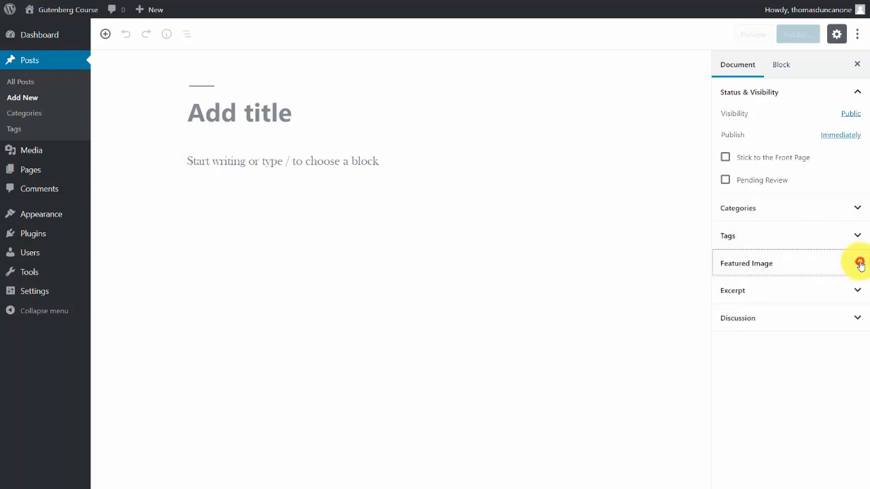
left_click(858, 319)
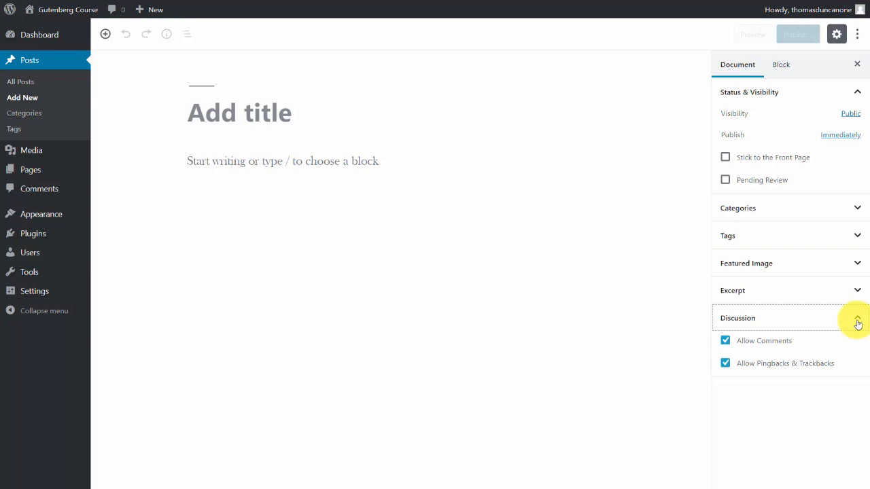
left_click(857, 320)
left_click(856, 291)
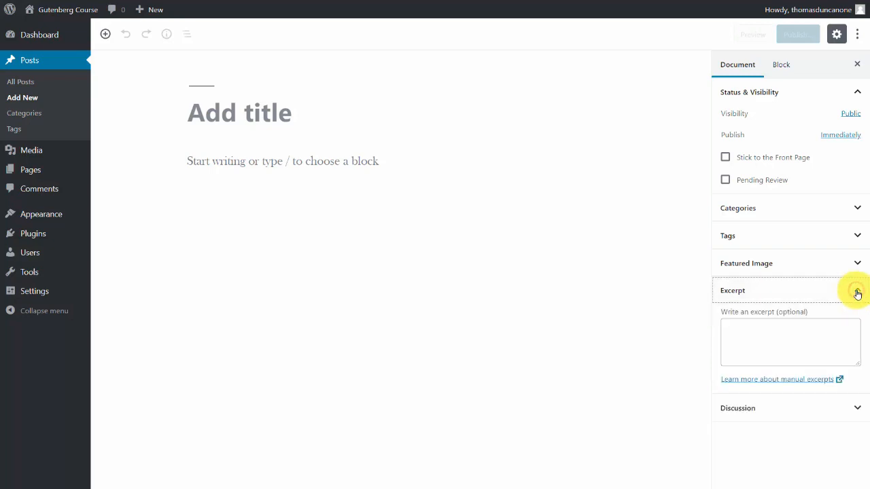
left_click(858, 292)
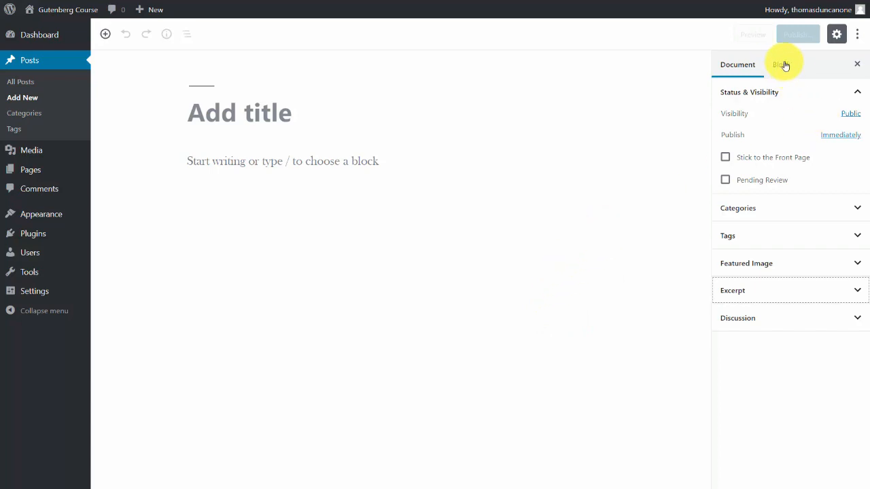
Select the empty paragraph in the post body and examine its text, Color Settings and Advanced options.
left_click(422, 178)
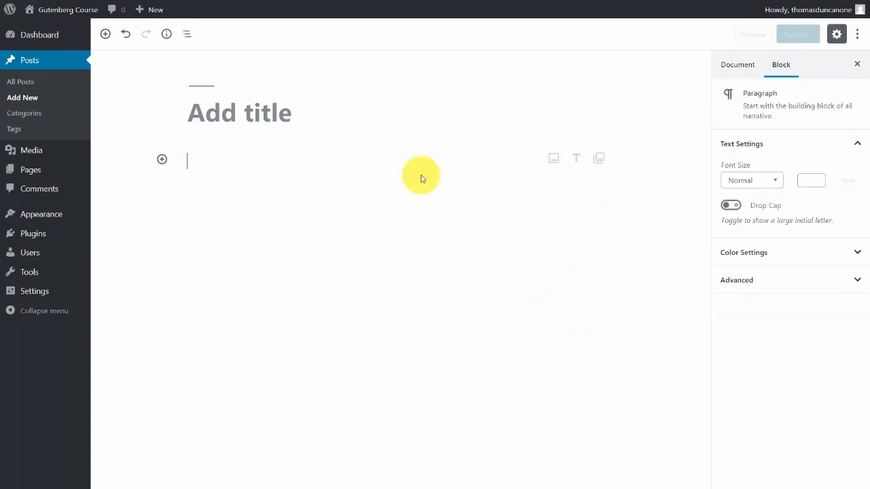
left_click(279, 163)
left_click(189, 161)
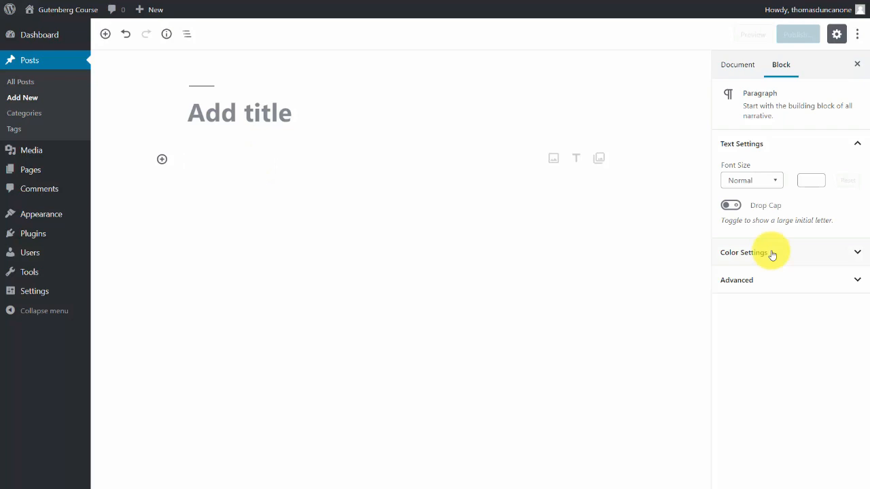
left_click(858, 254)
left_click(858, 255)
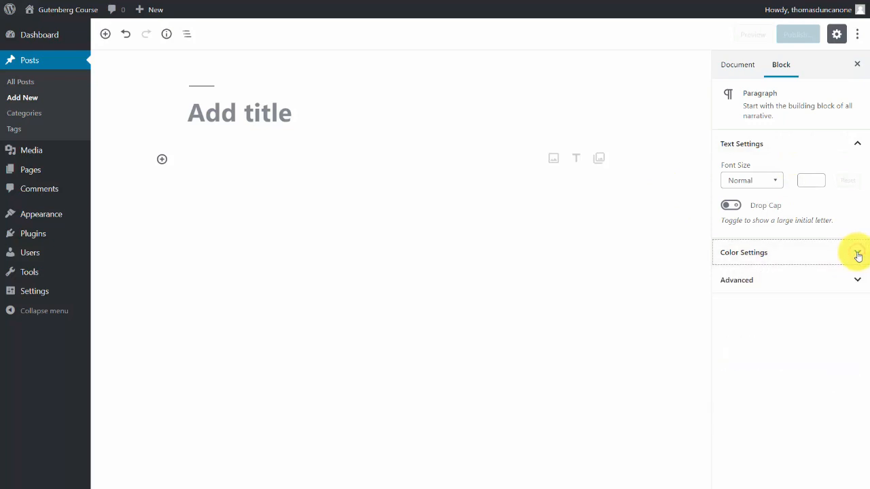
left_click(857, 281)
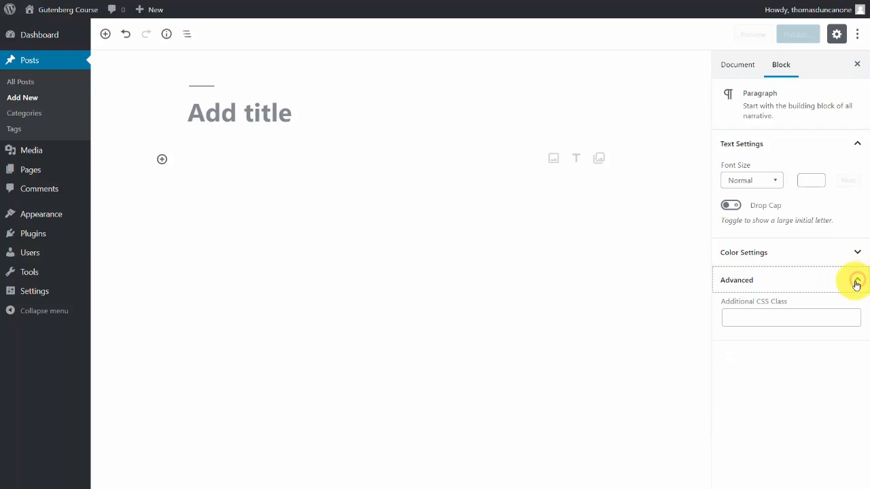
left_click(856, 283)
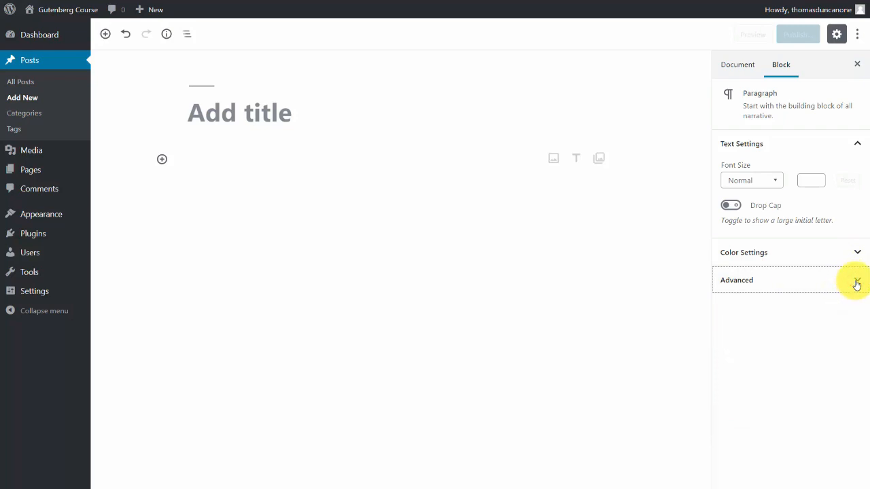
Hide and redisplay the editor's settings sidebar, and compare the block settings with the document settings.
left_click(836, 35)
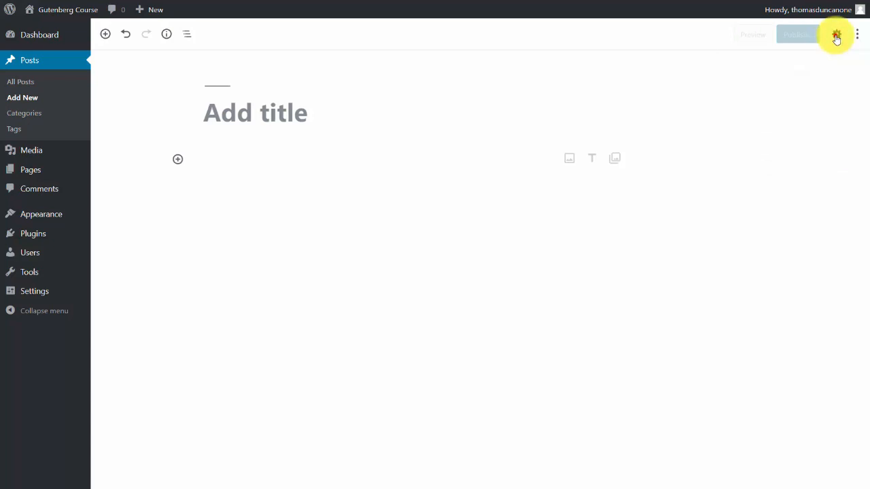
left_click(836, 35)
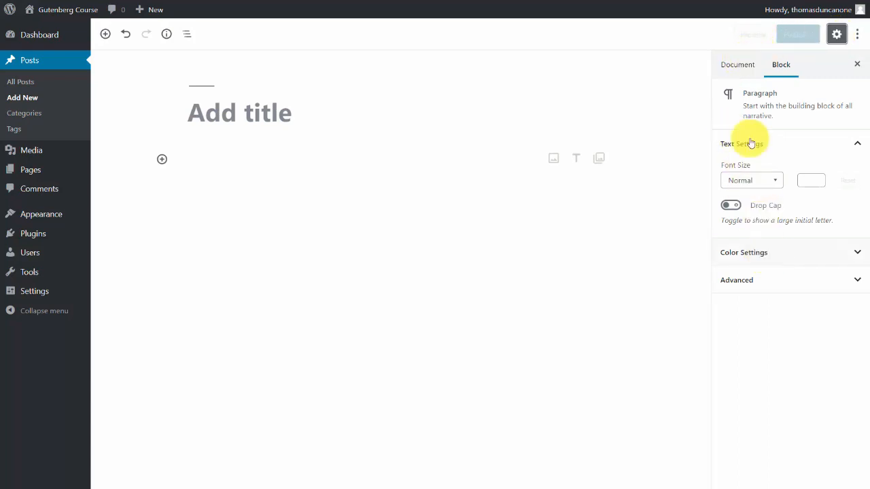
left_click(738, 65)
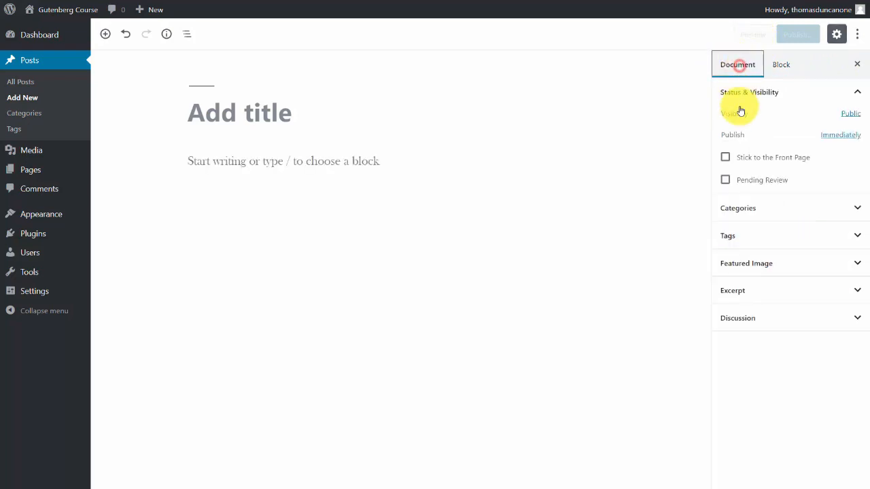
left_click(780, 64)
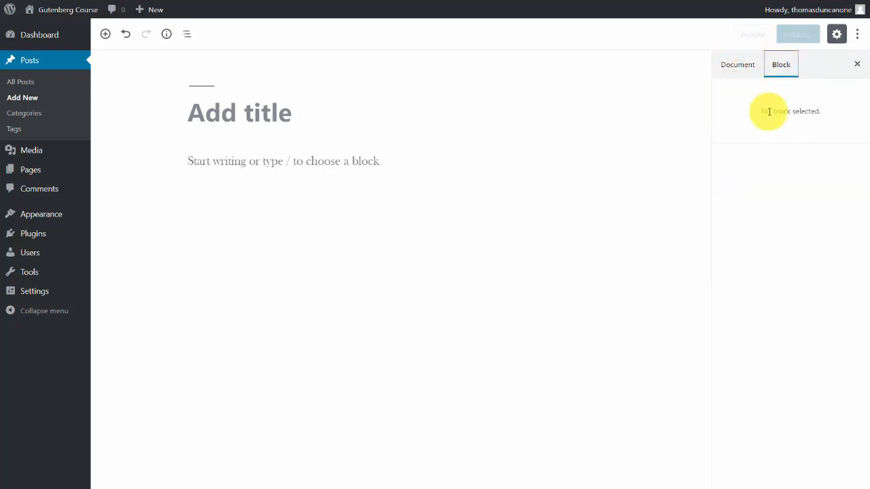
left_click(733, 64)
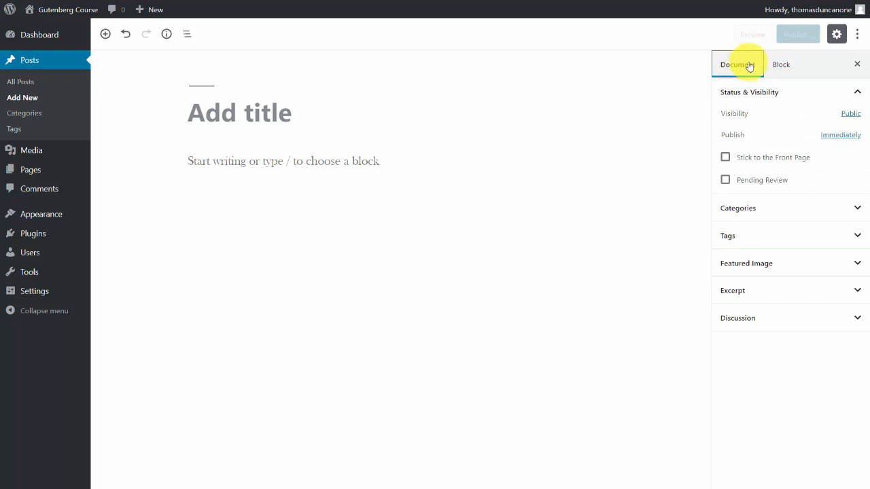
Turn on Top Toolbar, Spotlight Mode and Fullscreen Mode for the post editor.
left_click(857, 35)
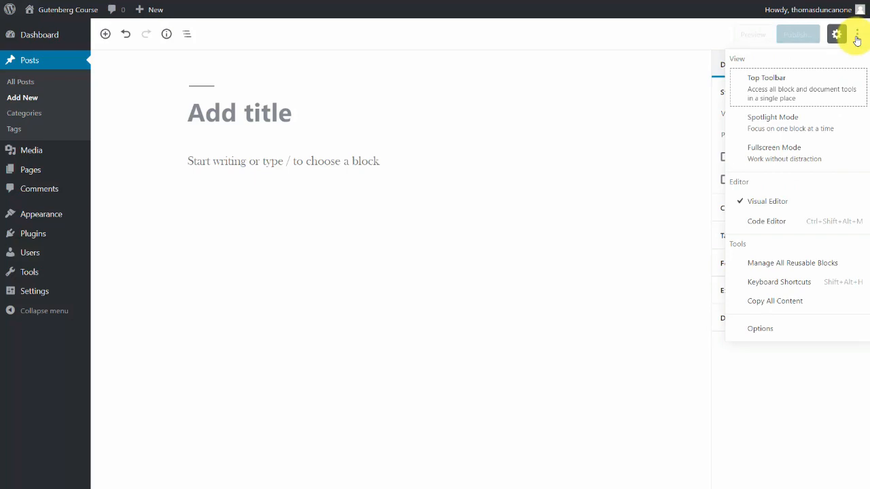
left_click(775, 92)
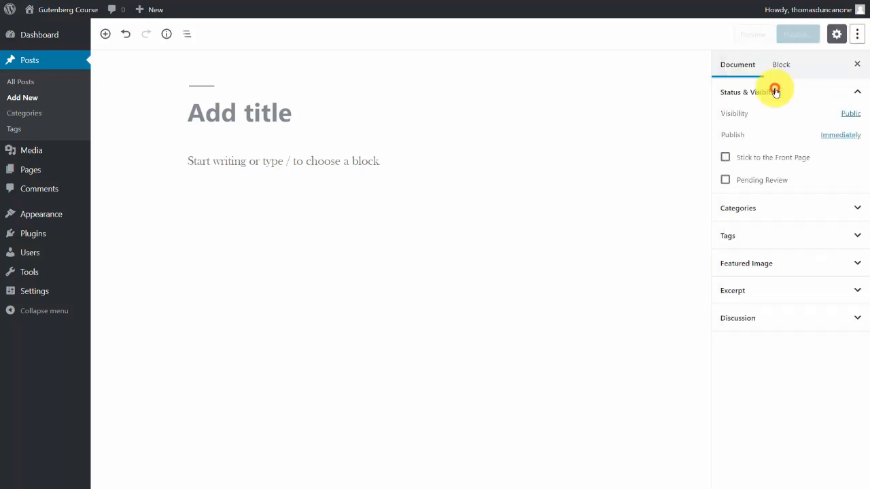
left_click(855, 36)
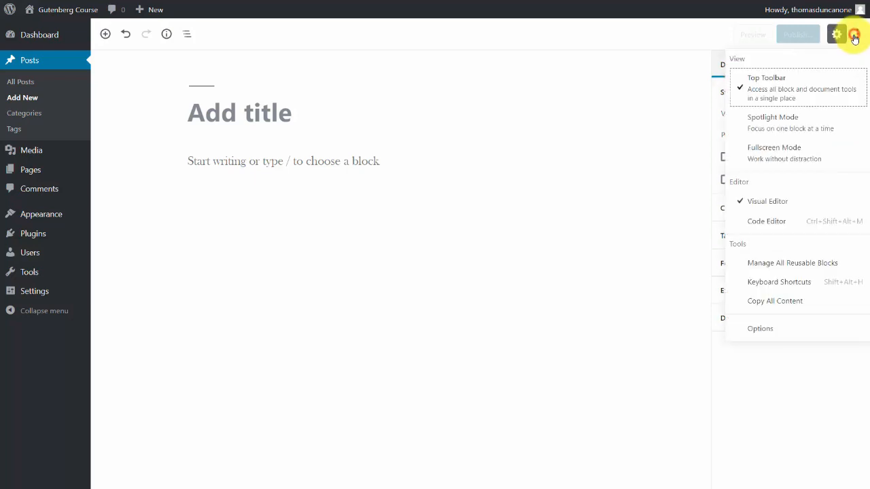
left_click(769, 123)
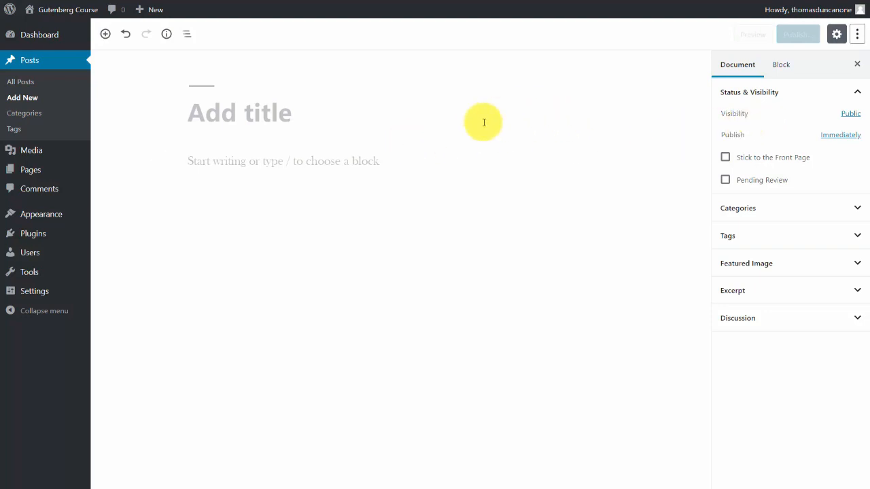
left_click(855, 37)
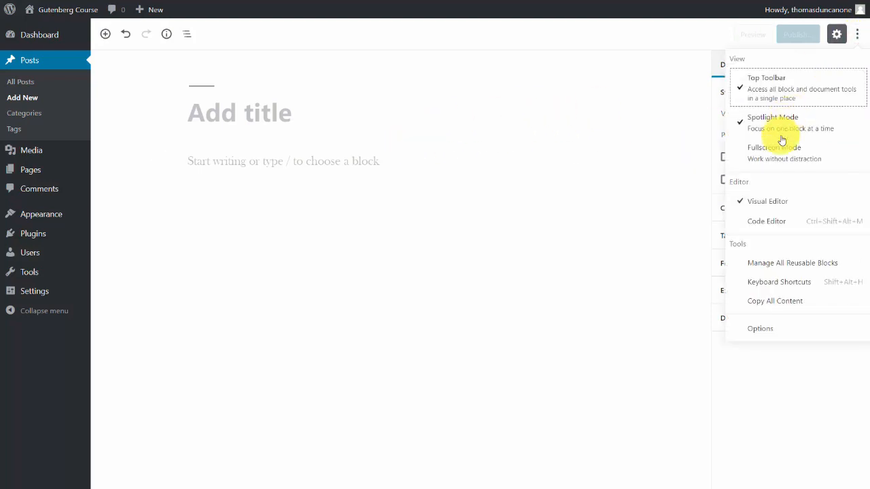
left_click(778, 153)
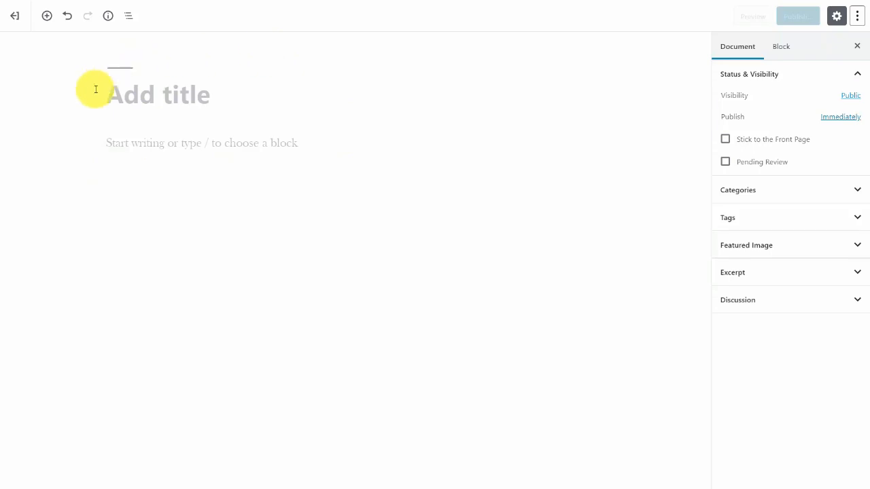
Turn off Fullscreen Mode, Spotlight Mode and Top Toolbar to restore the editor's default view.
left_click(857, 16)
left_click(778, 120)
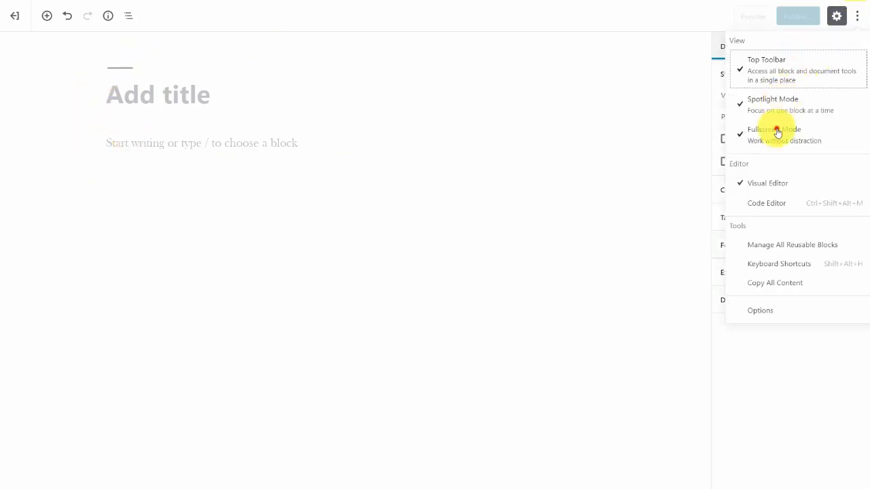
left_click(776, 129)
left_click(857, 40)
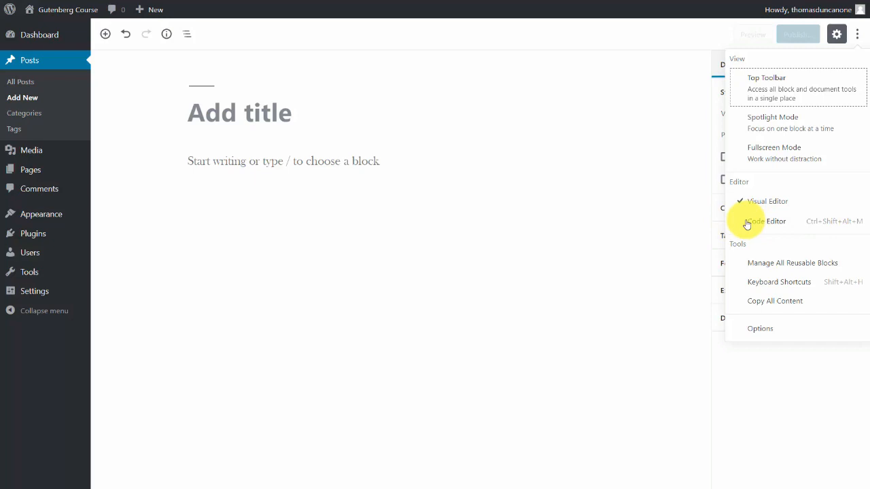
Enter "Now is the time for all good men to come to the aid of their country" and view it in the Code Editor.
left_click(361, 163)
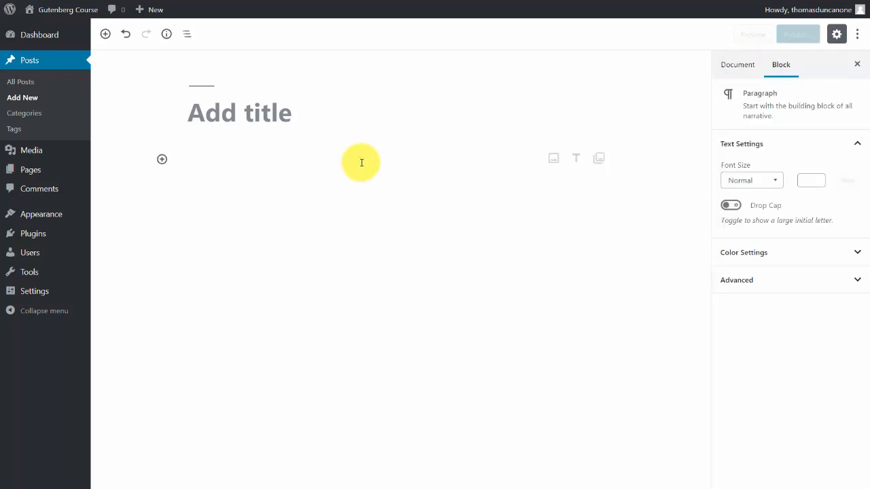
left_click(856, 38)
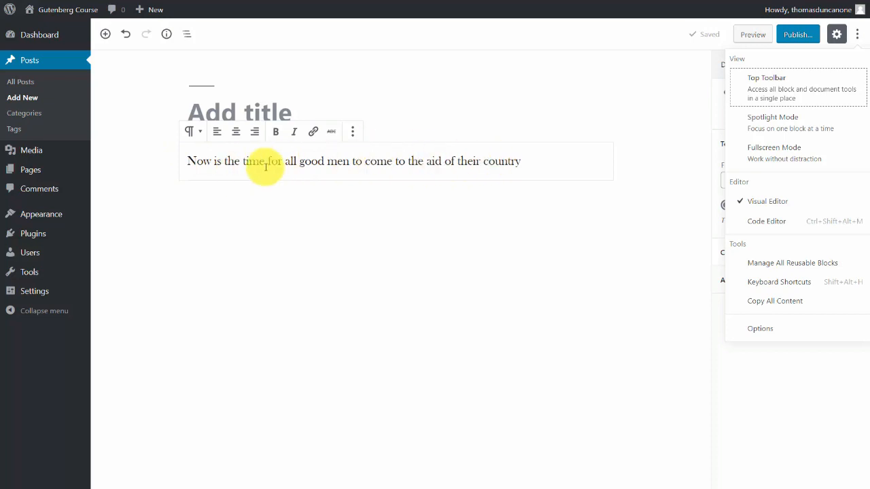
left_click(741, 224)
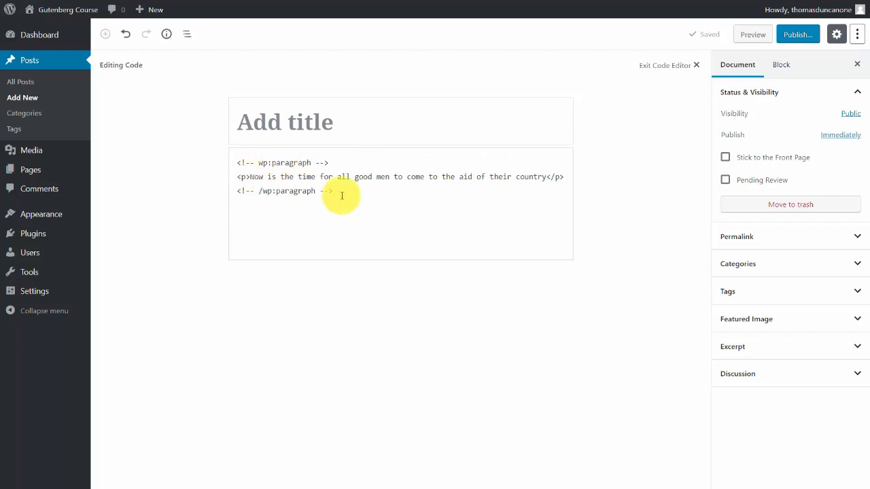
left_click(856, 35)
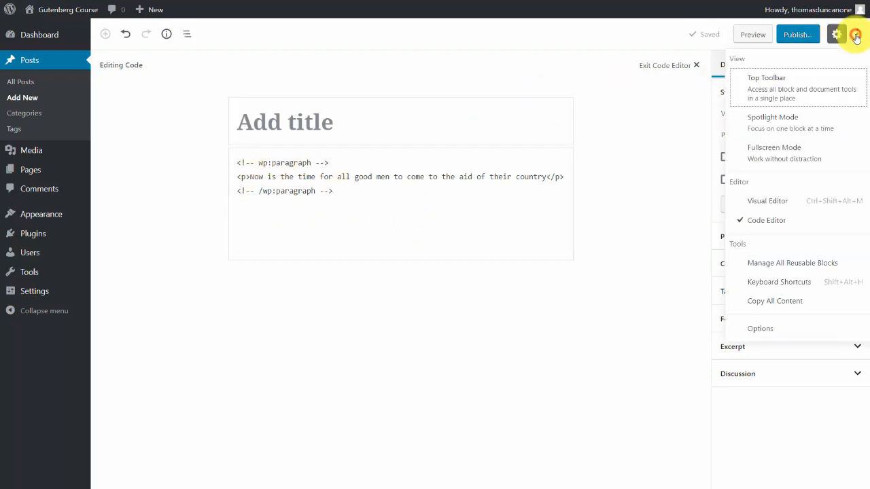
left_click(754, 201)
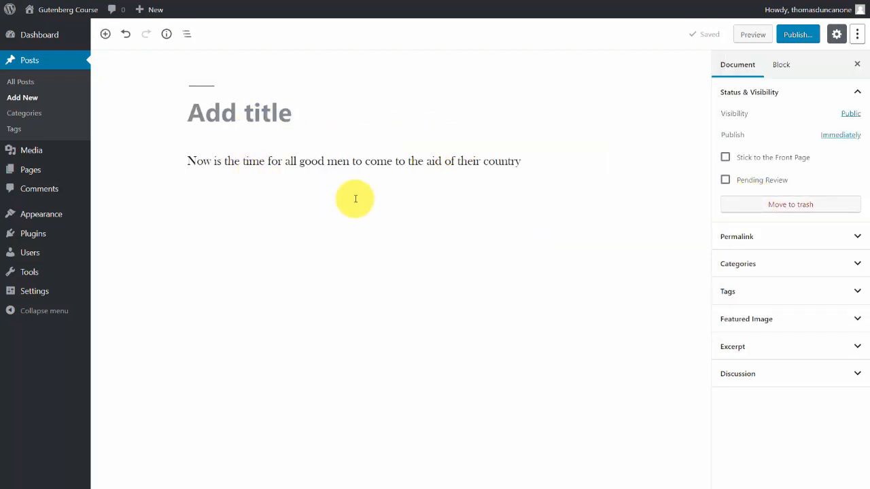
Examine the editor's list of global, selection, block and text formatting keyboard shortcuts.
left_click(857, 34)
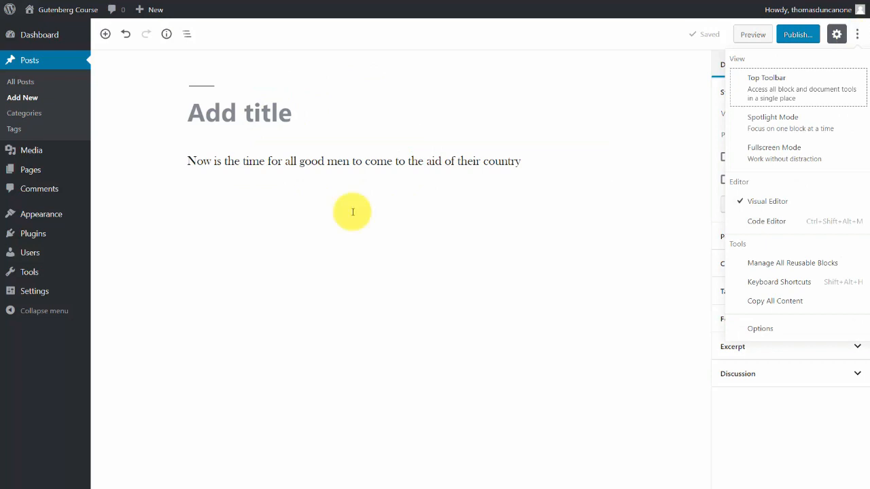
left_click(770, 286)
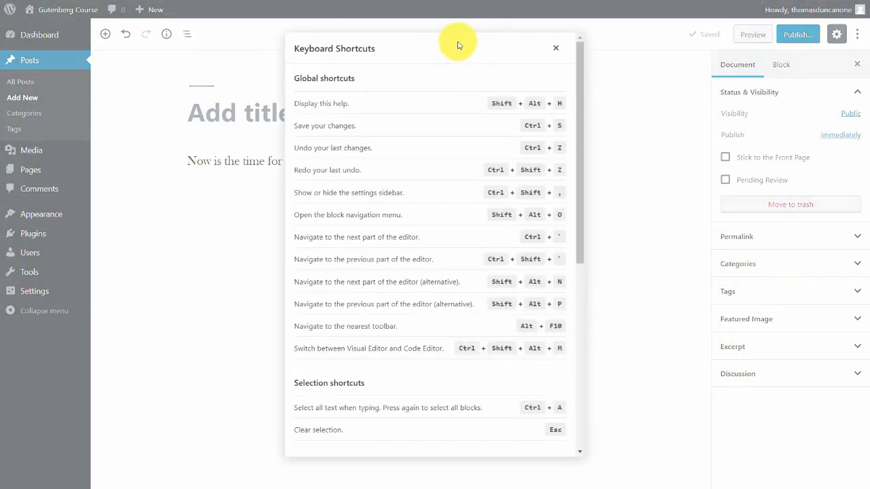
scroll(417, 140, "down", 3)
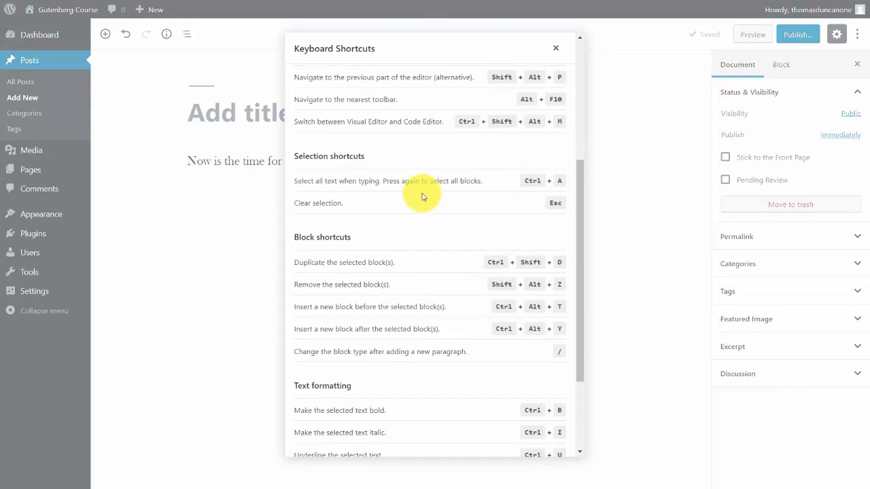
scroll(421, 196, "up", 3)
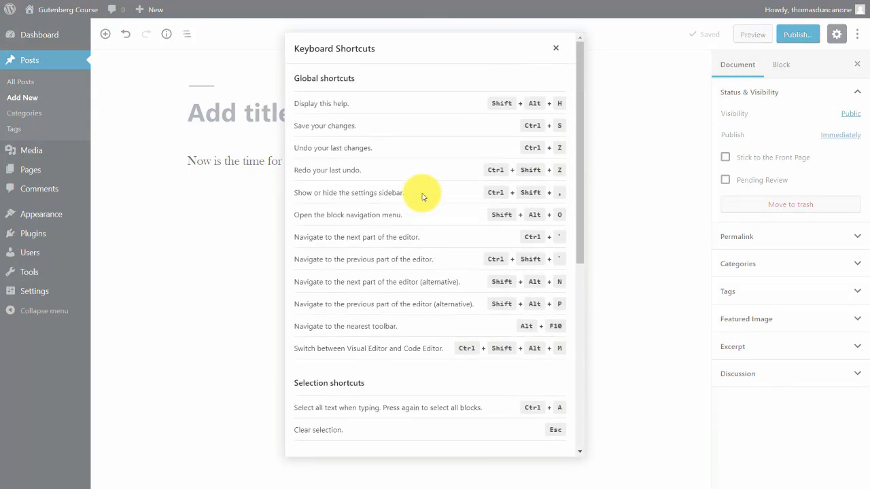
scroll(422, 196, "down", 3)
scroll(421, 196, "up", 3)
left_click(556, 49)
Copy all content of the post and paste it into a blank Notepad document.
left_click(857, 35)
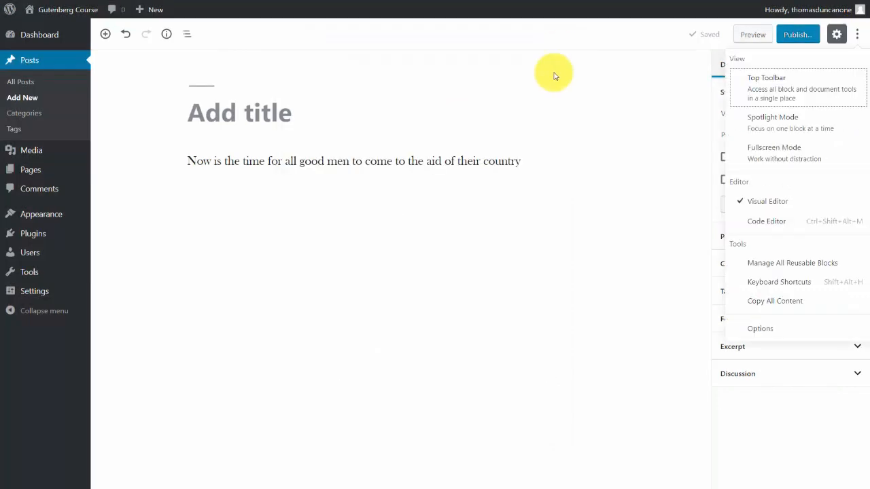
left_click(772, 303)
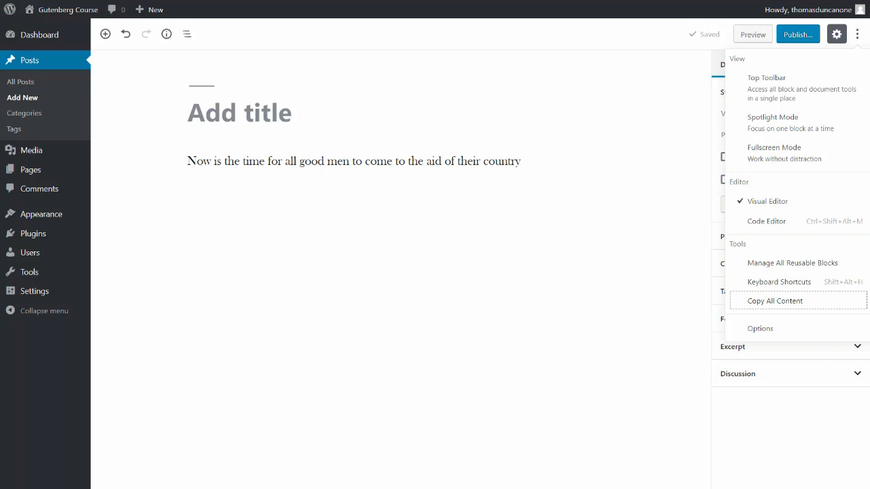
left_click(422, 74)
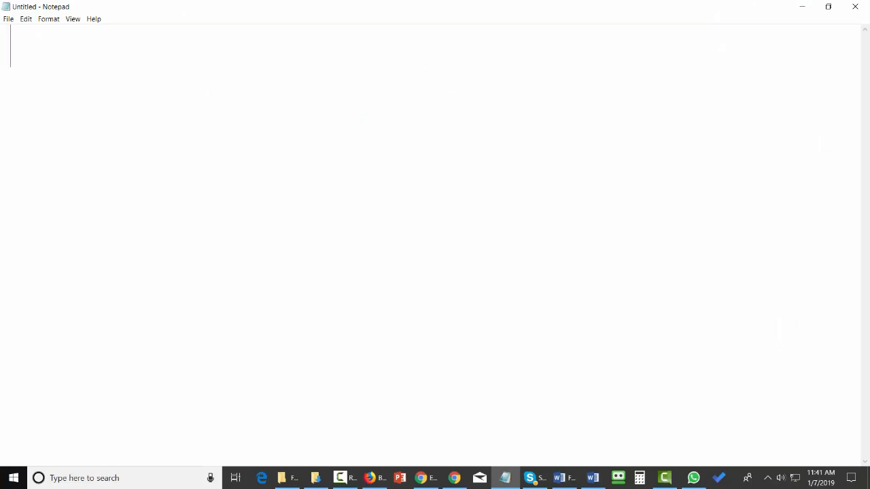
type("<!-- wp:paragraph --> <p>Now is the time for all good men to come to the aid of their country</p> <!-- /wp:paragraph -->")
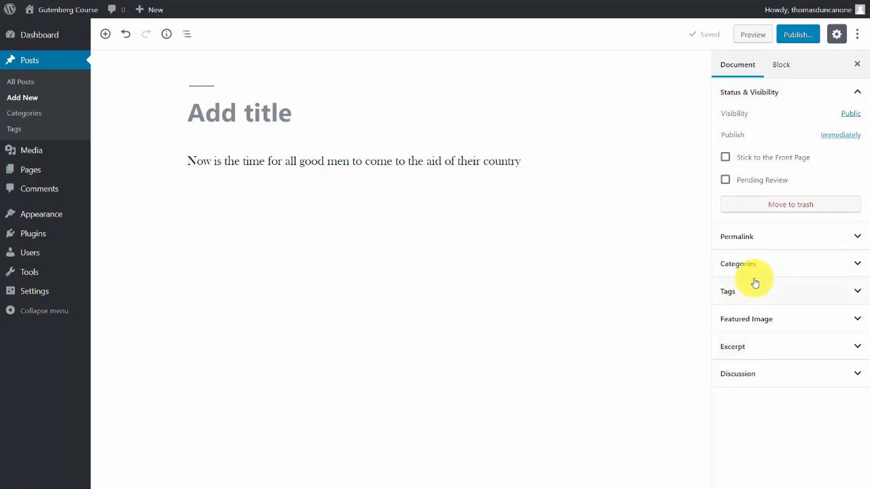
Disable the Discussion, Excerpt, Featured Image, Tags and Categories document panels in the editor's options.
left_click(856, 35)
left_click(759, 328)
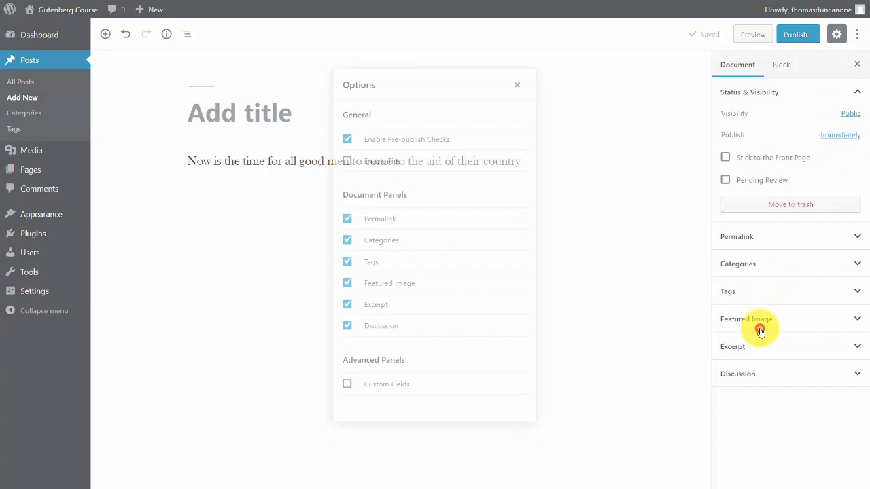
left_click(346, 326)
left_click(347, 303)
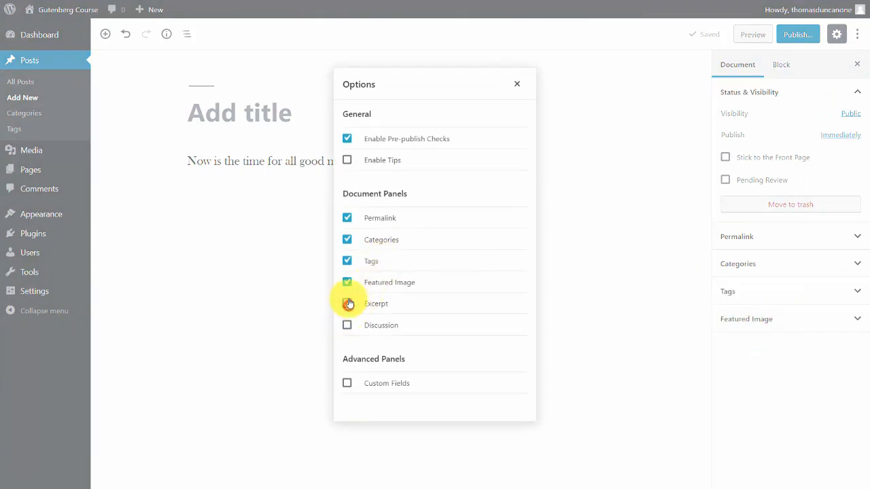
left_click(348, 283)
left_click(347, 261)
left_click(347, 240)
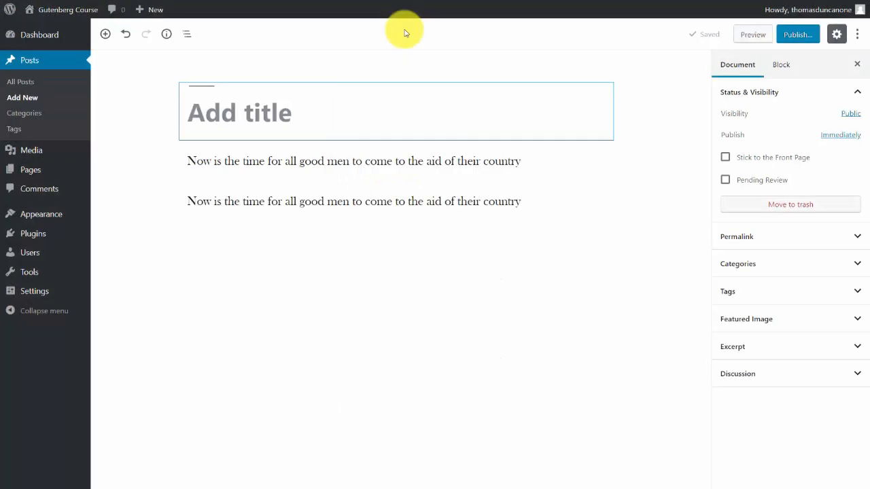
left_click(351, 48)
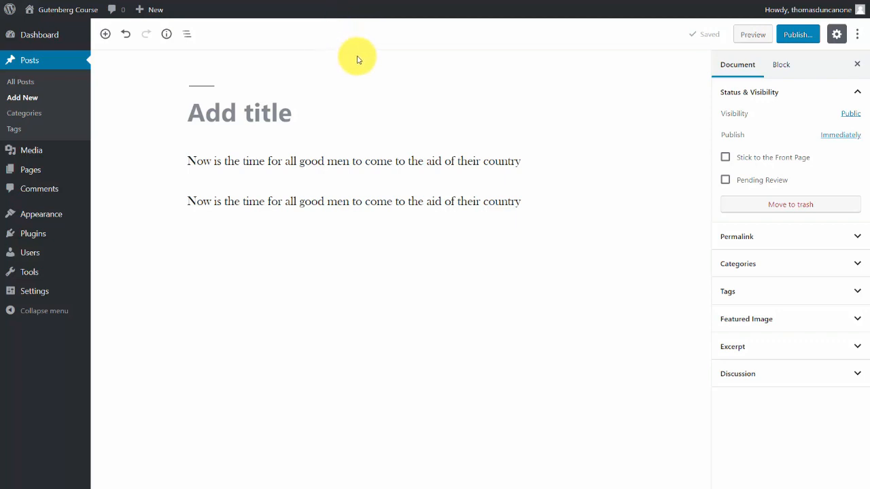
left_click(347, 127)
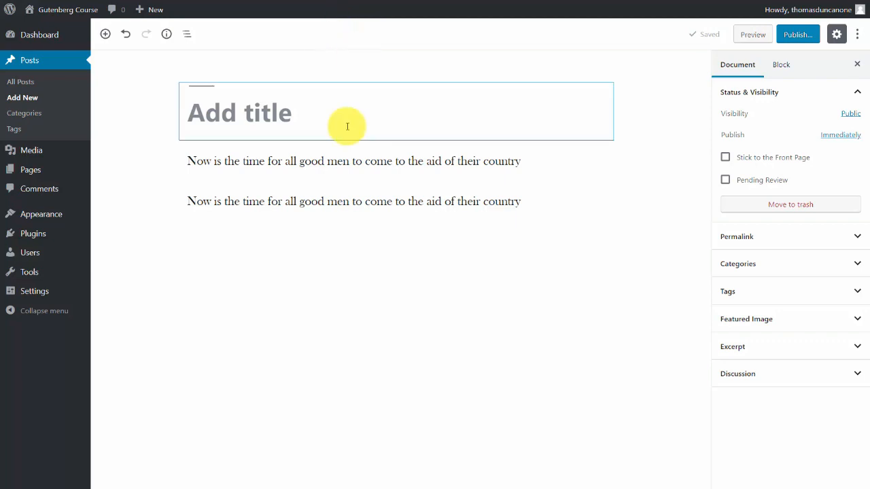
left_click(263, 156)
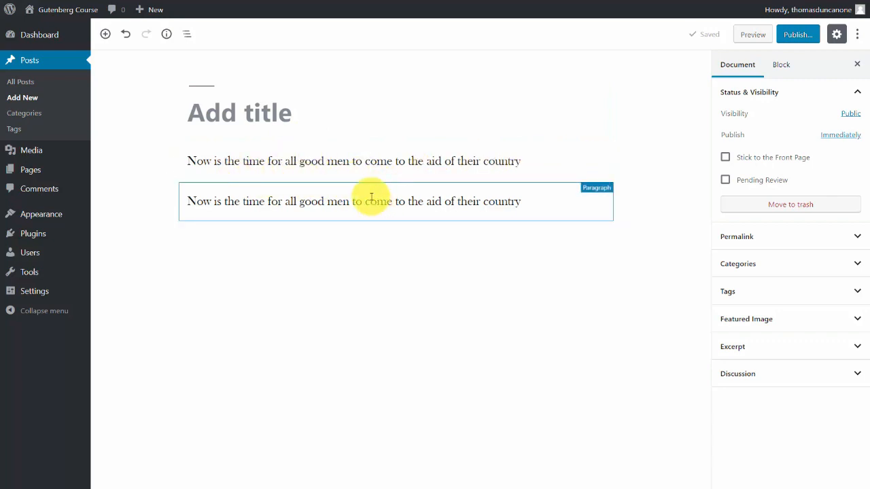
Add a third Paragraph block to the post with the text "The time for men to come to the aid of their country".
left_click(106, 35)
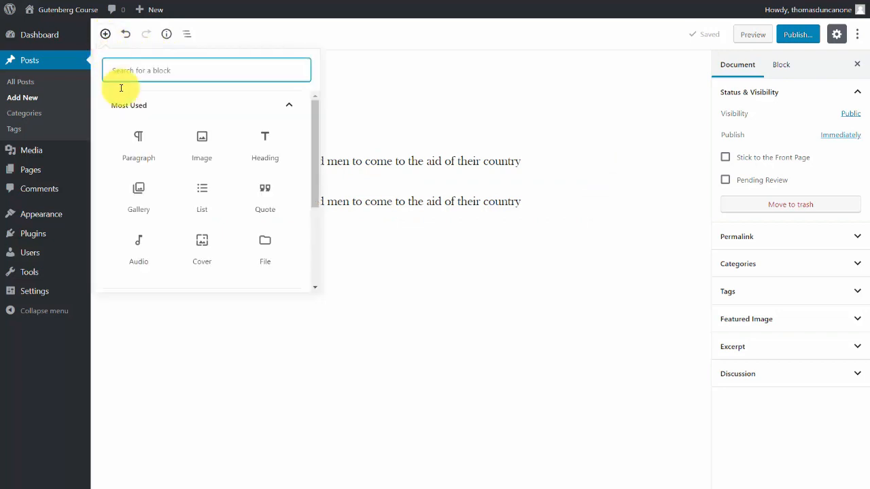
left_click(136, 141)
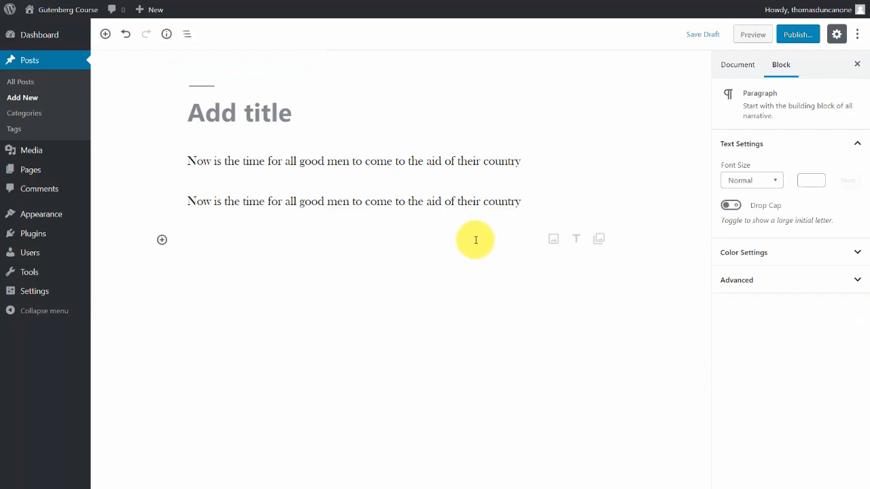
type("The time for men to come to the aid of their country")
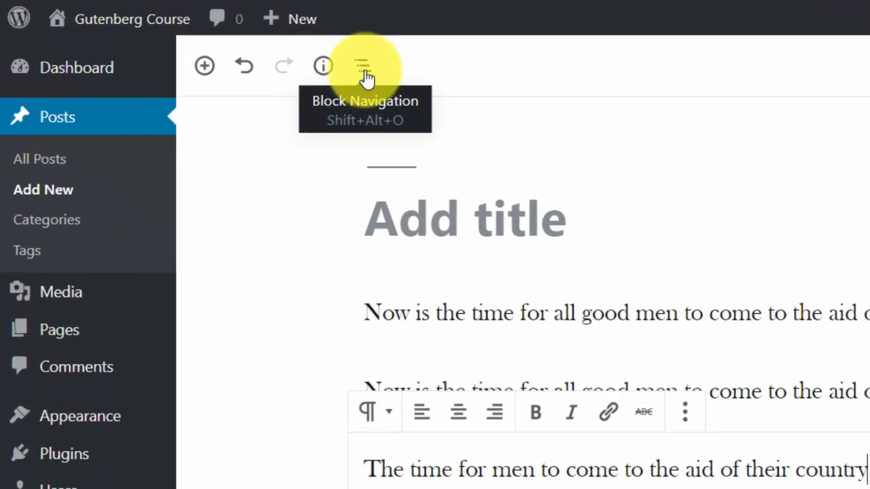
Use Block Navigation to select the second, third and first paragraphs in turn.
left_click(438, 81)
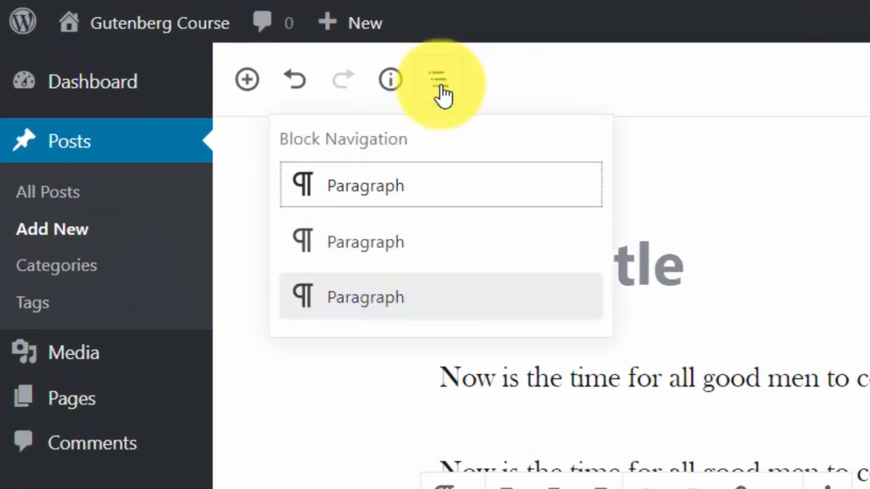
left_click(423, 245)
left_click(438, 80)
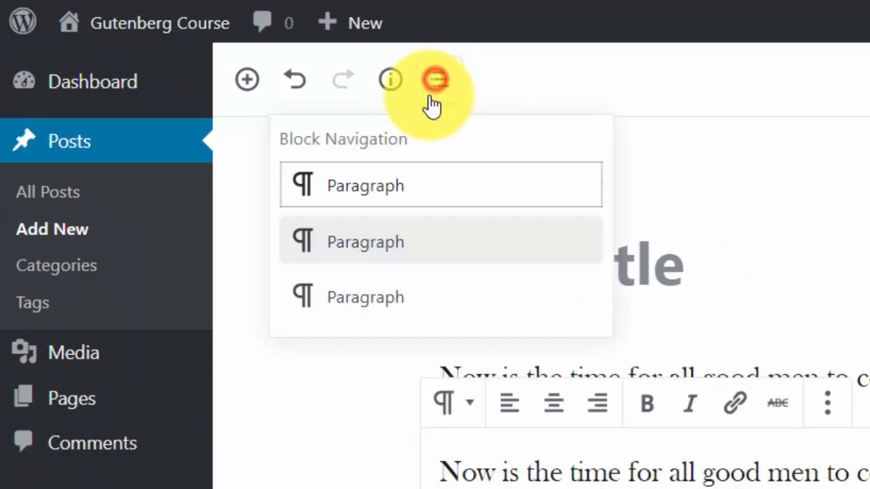
left_click(416, 295)
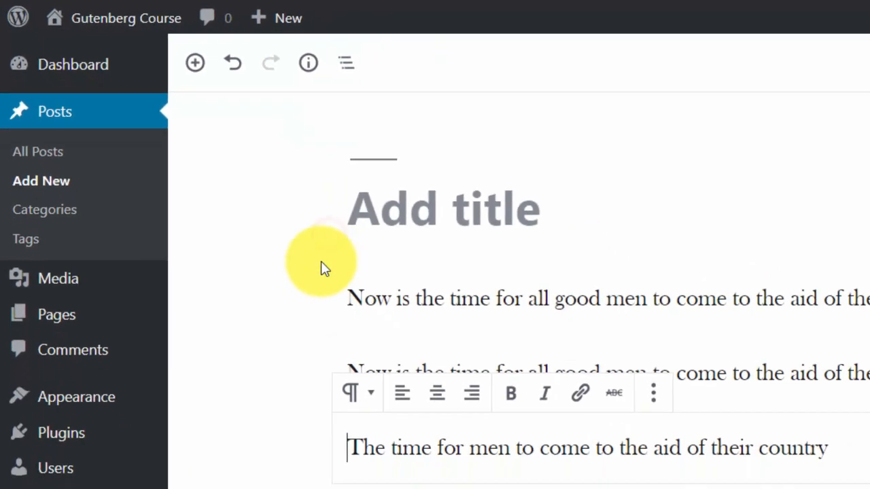
left_click(438, 80)
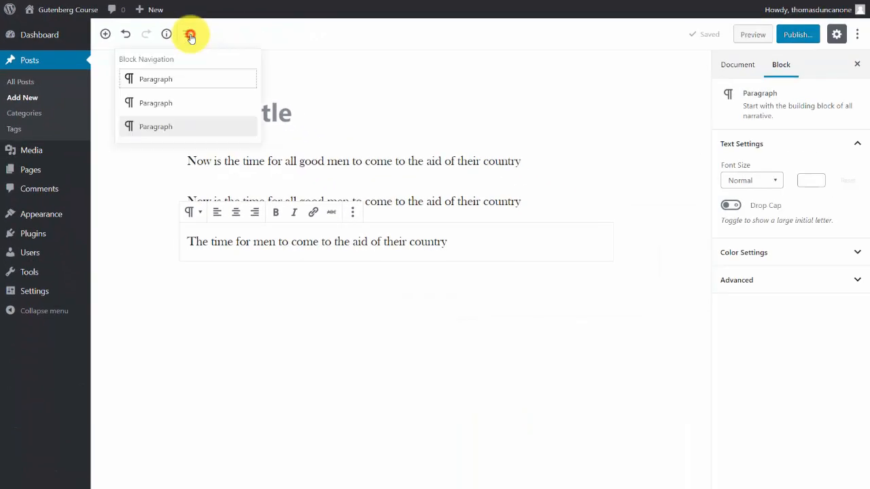
left_click(170, 80)
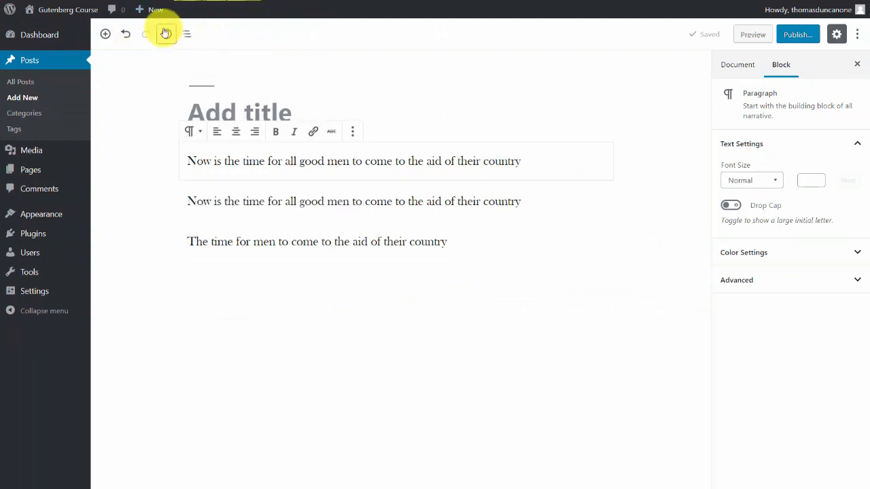
Check the post's content structure and browse the block types available for insertion.
left_click(167, 34)
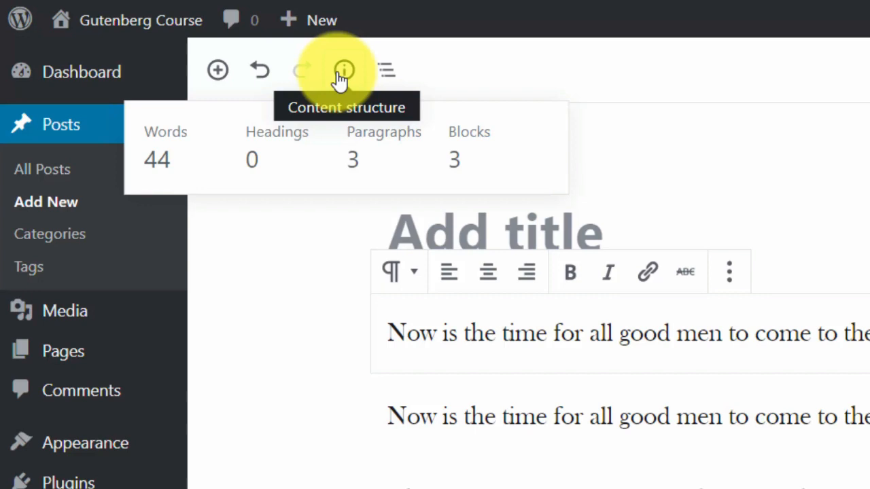
left_click(218, 70)
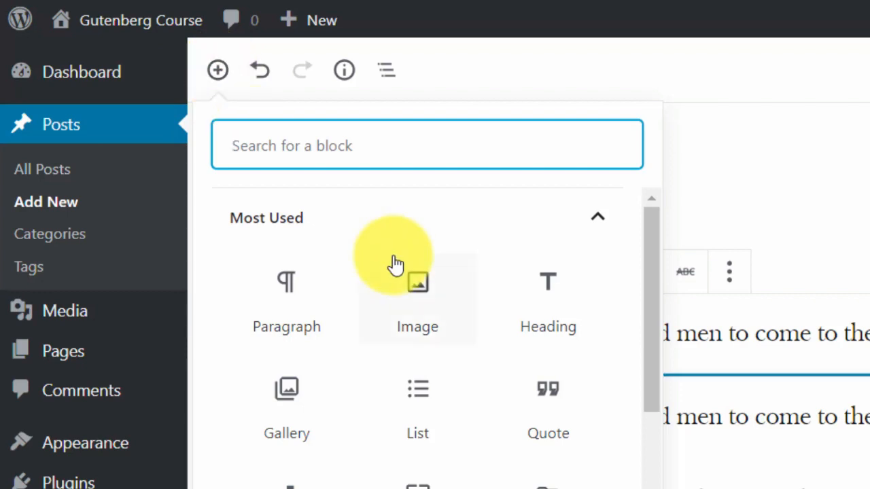
scroll(397, 266, "down", 4)
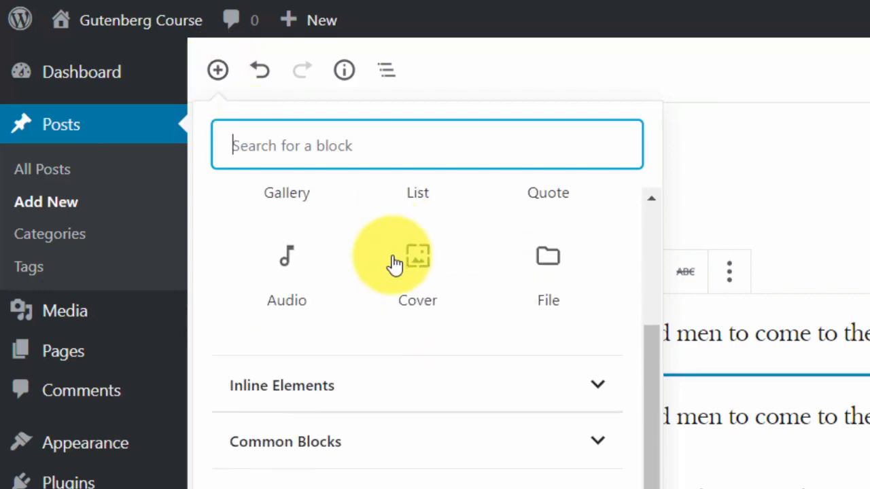
scroll(396, 266, "up", 4)
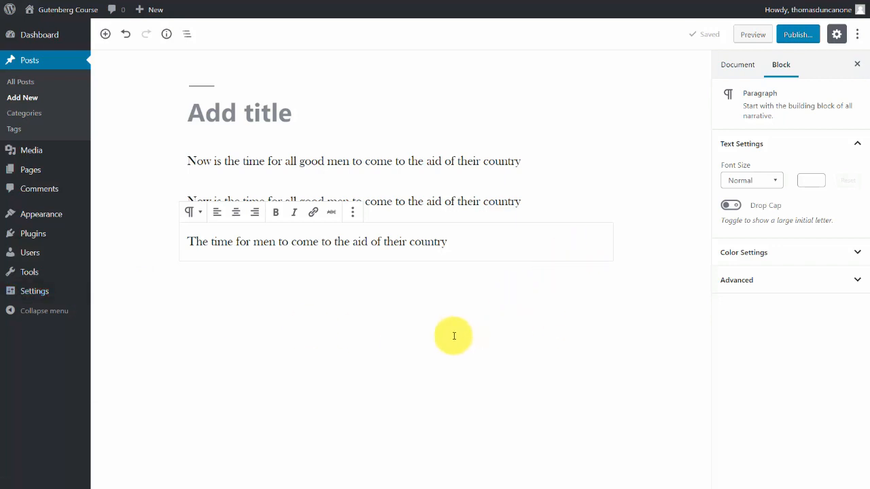
Remove the third and second paragraph blocks from the post and select the remaining paragraph.
left_click(388, 223)
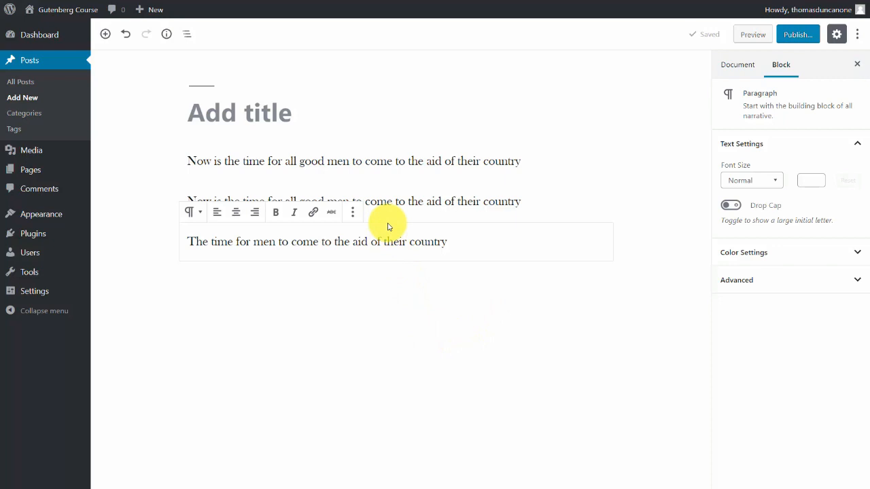
key("Delete")
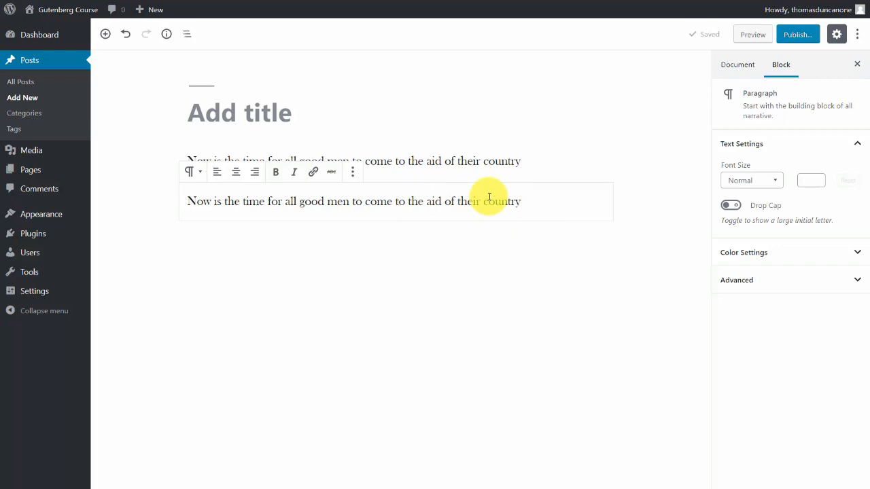
key("shift+alt+z")
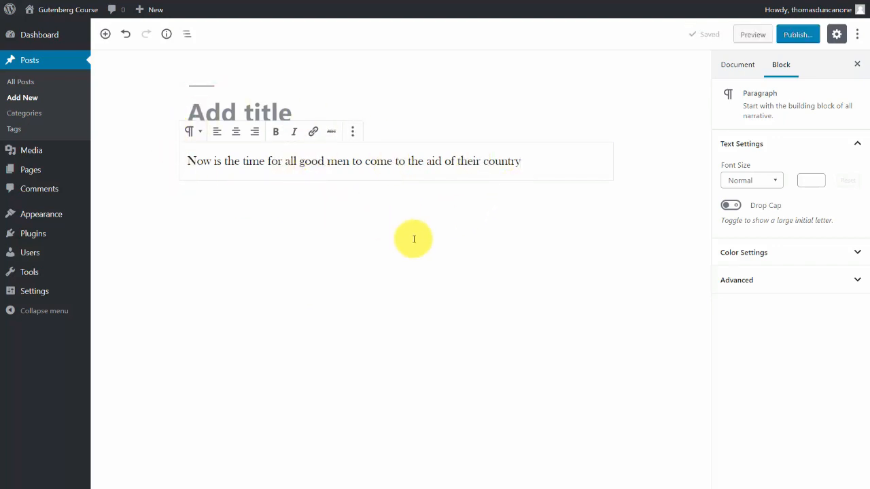
left_click(488, 149)
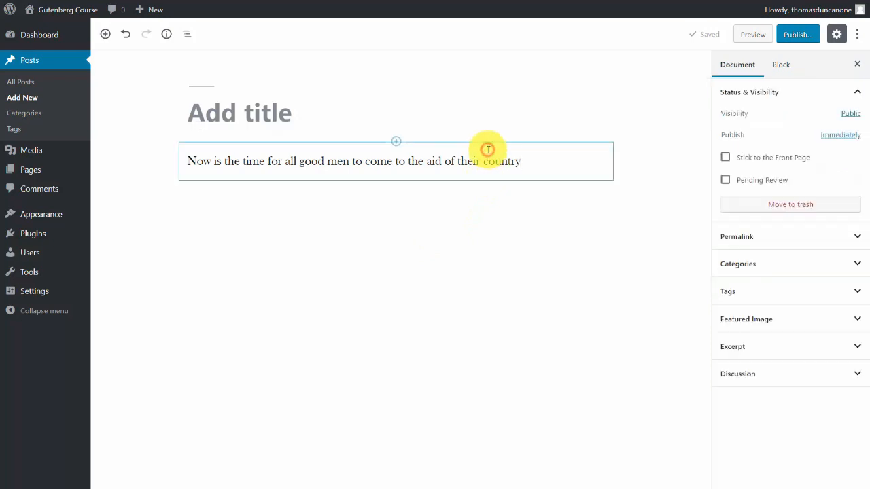
left_click(539, 166)
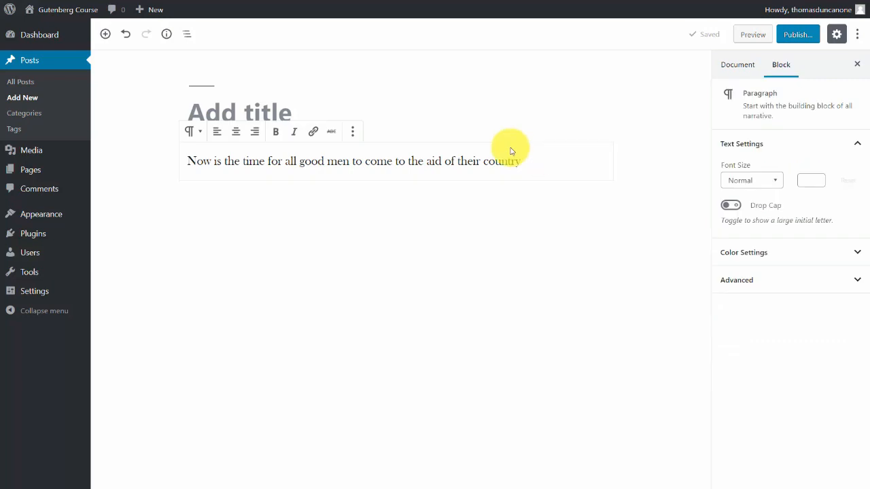
Replace the paragraph's text with "Now is the time for all good men to come to the aid of their country.".
key("ctrl+a")
key("BackSpace")
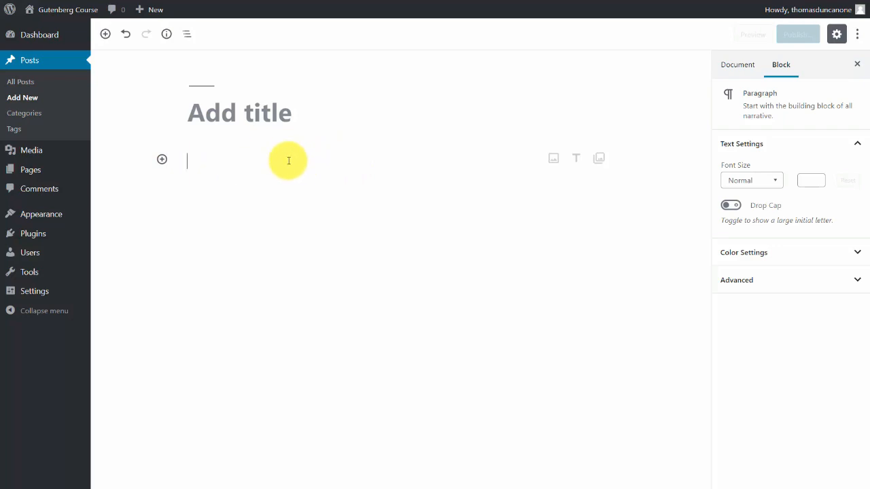
type("Now is the time for all good men to come to the aid of their country.")
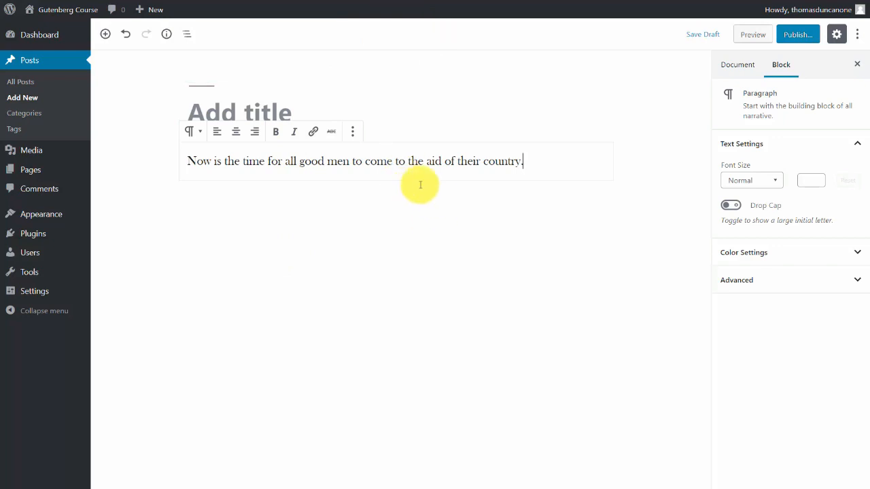
left_click(149, 173)
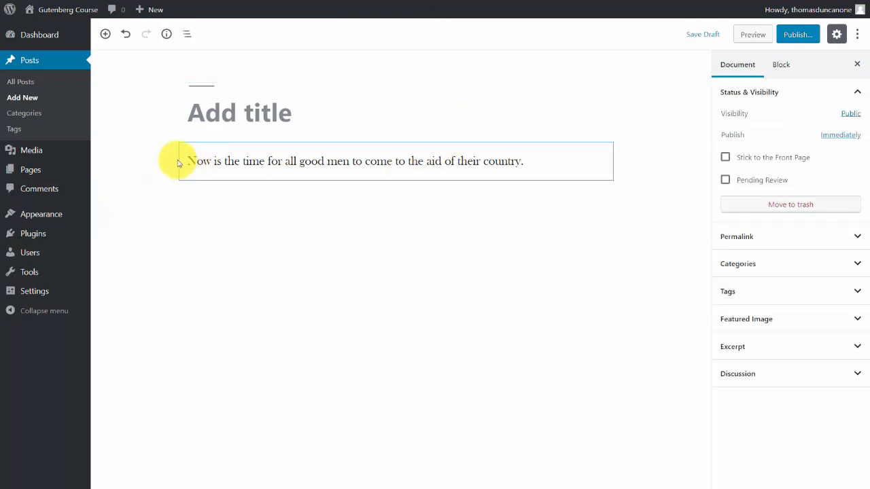
left_click(177, 165)
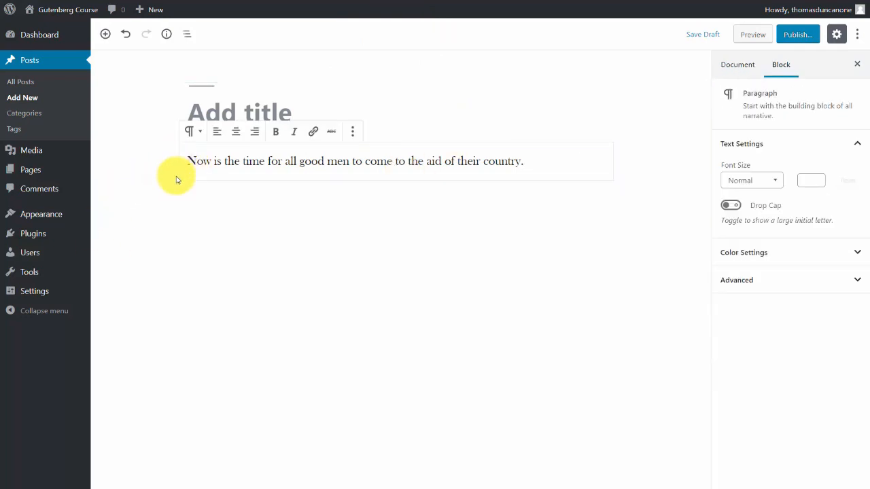
left_click(176, 178)
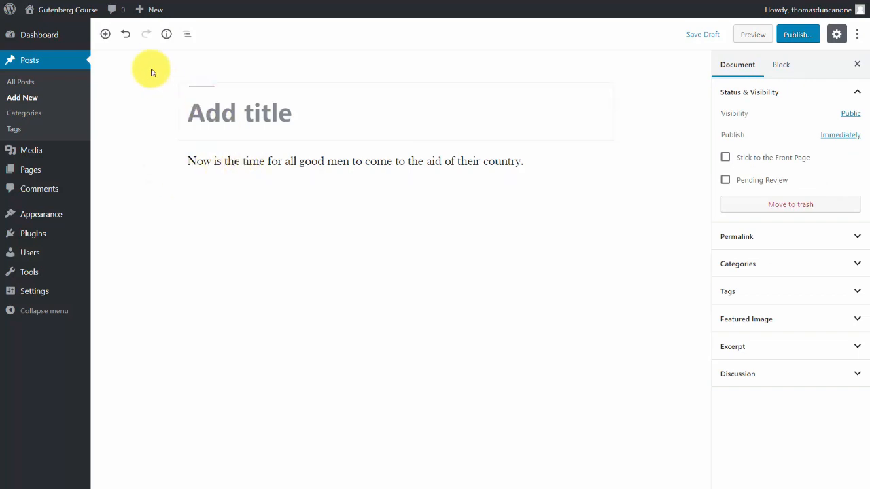
Insert an empty Paragraph block directly above the text paragraph.
mouse_move(368, 154)
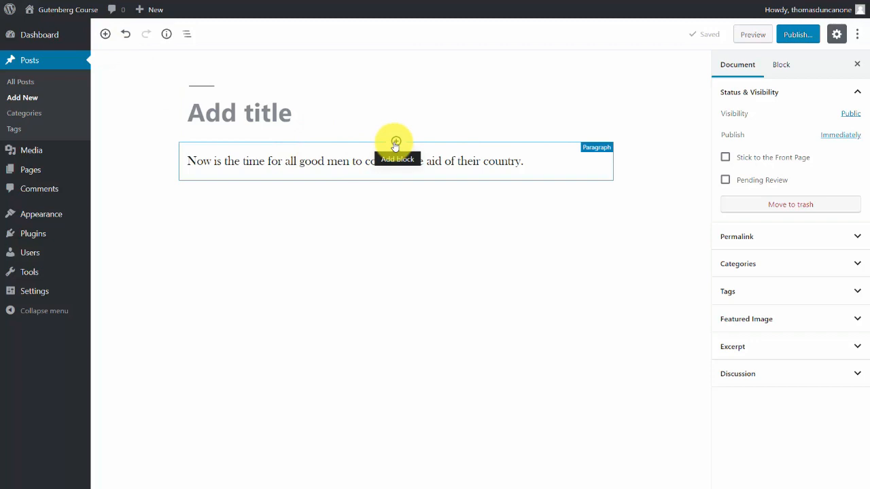
left_click(396, 143)
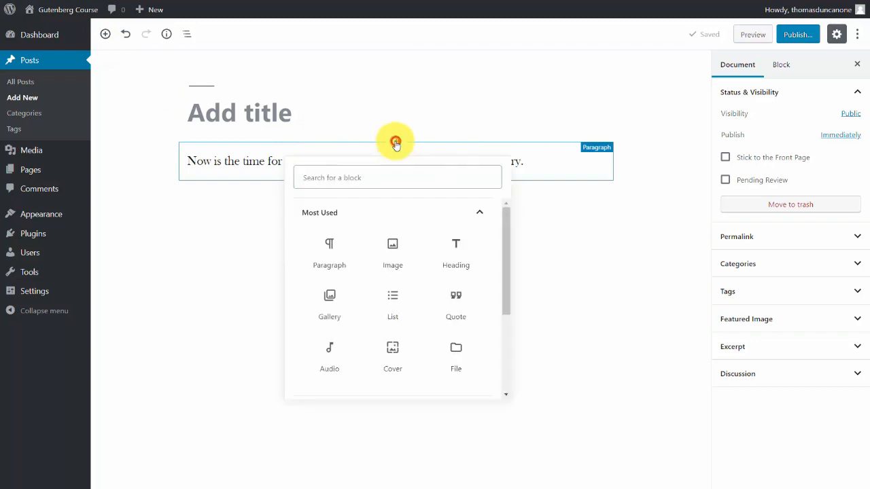
left_click(330, 247)
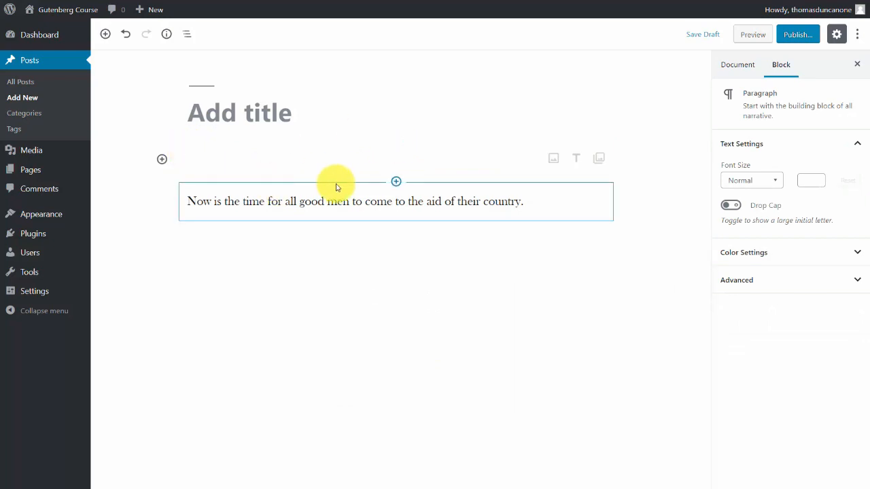
Add an empty Paragraph block directly below the text paragraph.
left_click(195, 226)
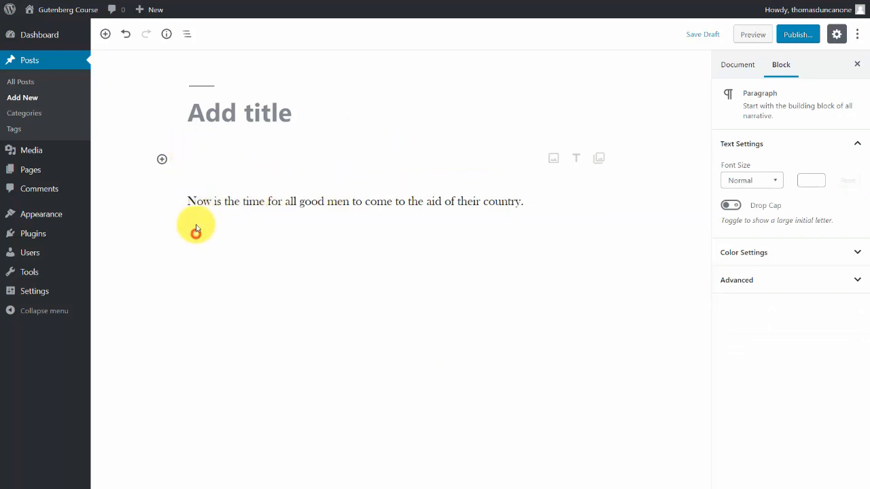
left_click(106, 34)
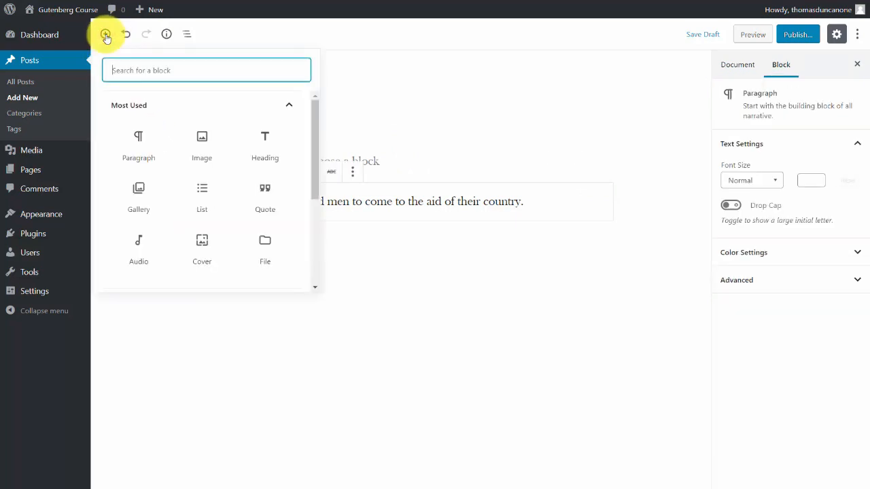
left_click(140, 137)
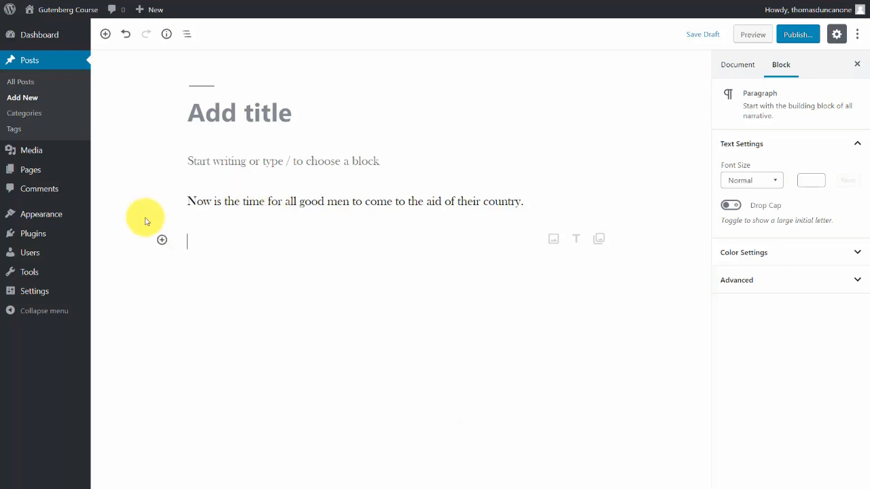
left_click(162, 241)
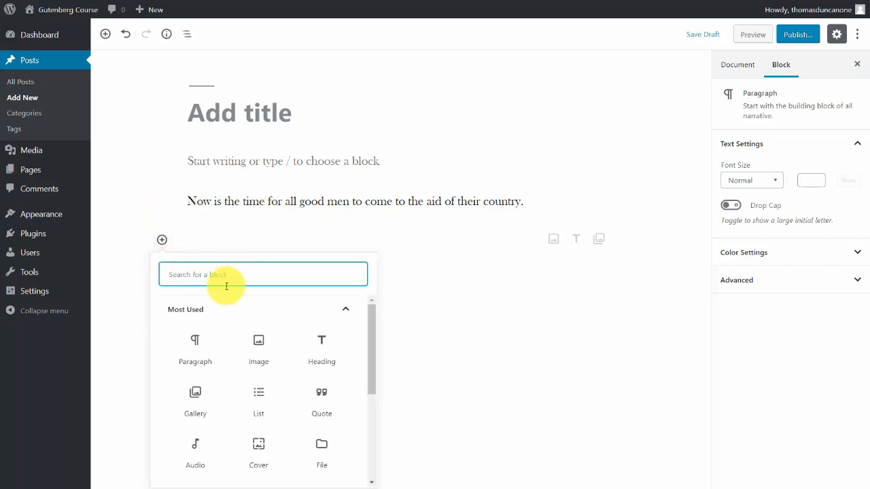
left_click(196, 346)
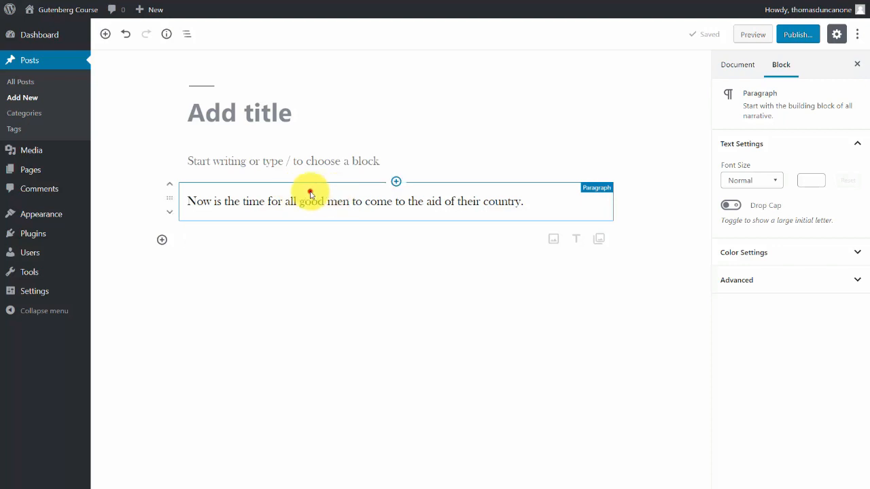
Delete the text paragraph between the two empty Paragraph blocks.
left_click(363, 195)
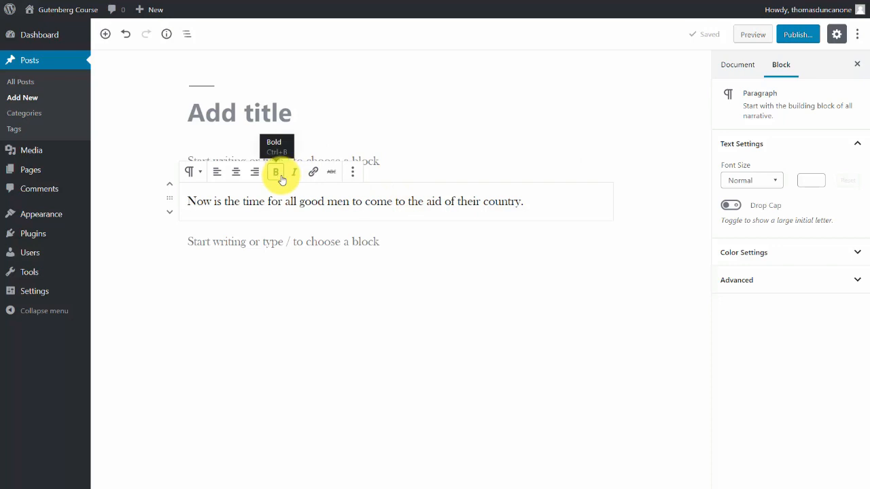
left_click(441, 173)
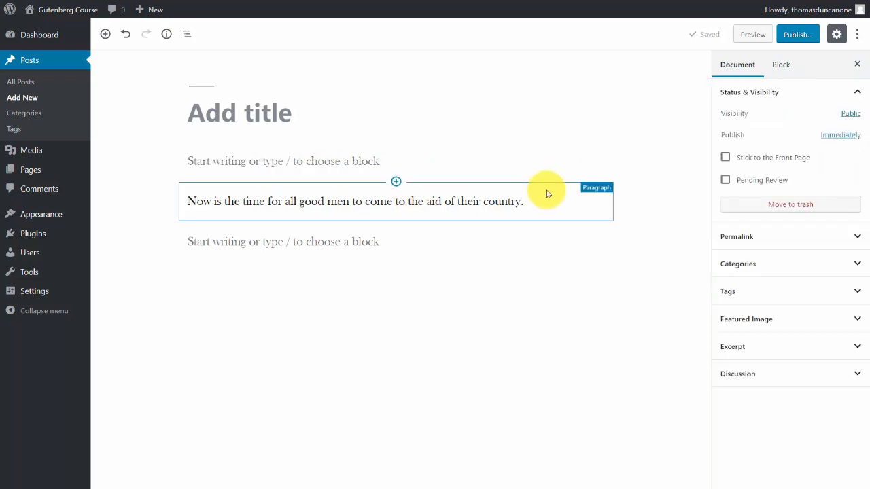
key("Delete")
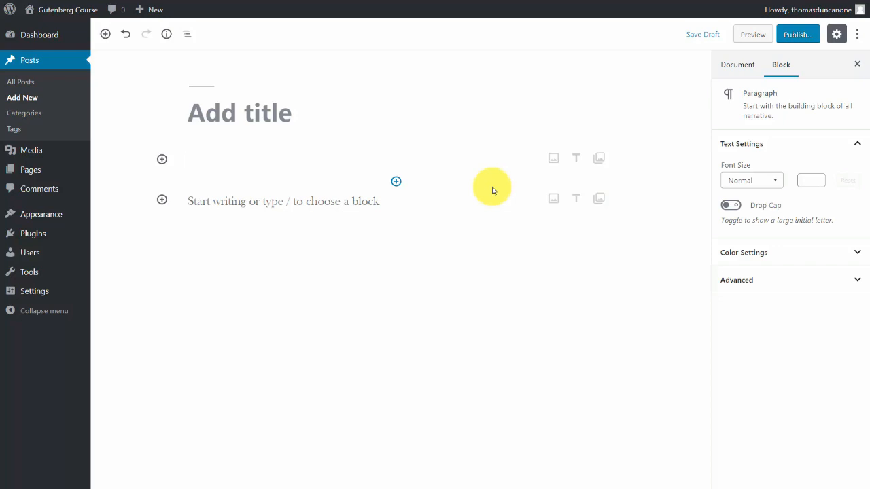
Browse the block types offered for the first empty paragraph, and select the second empty paragraph.
left_click(244, 152)
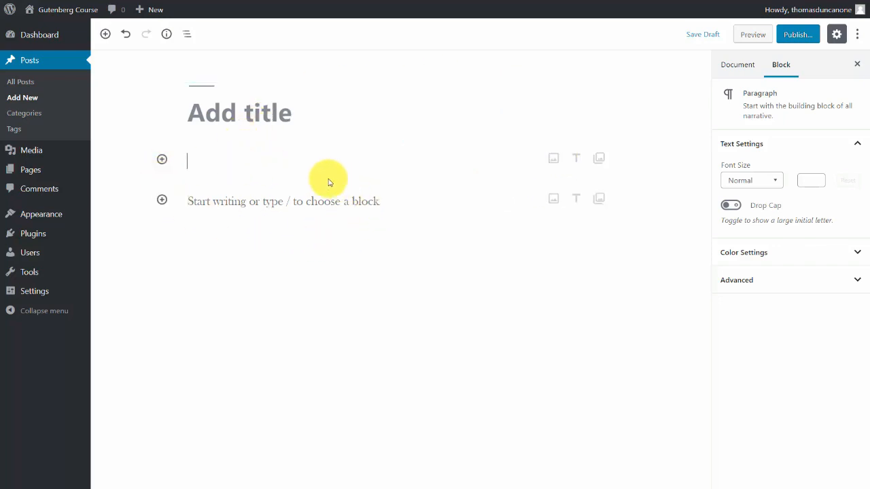
left_click(161, 159)
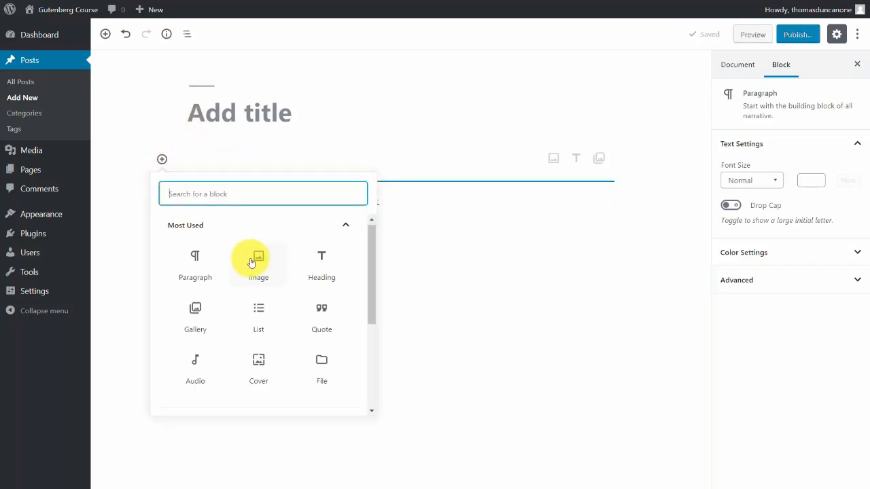
scroll(250, 262, "down", 1)
scroll(251, 262, "up", 1)
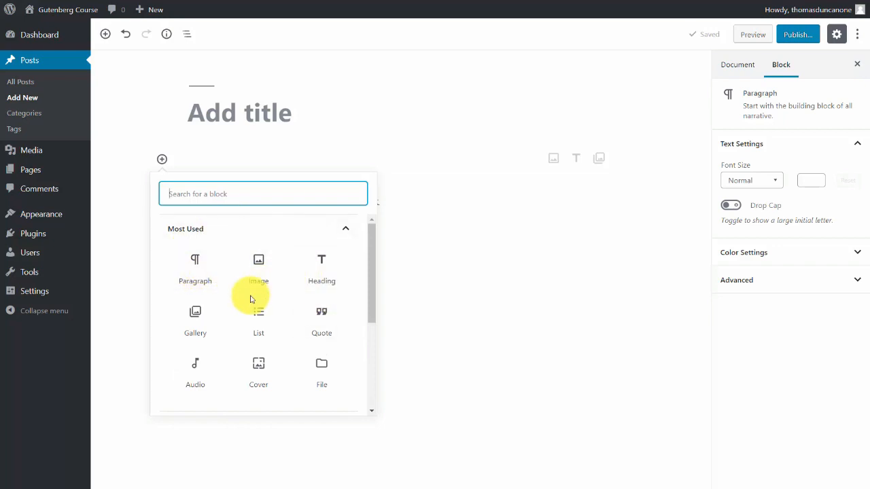
scroll(250, 299, "down", 1)
scroll(250, 305, "up", 1)
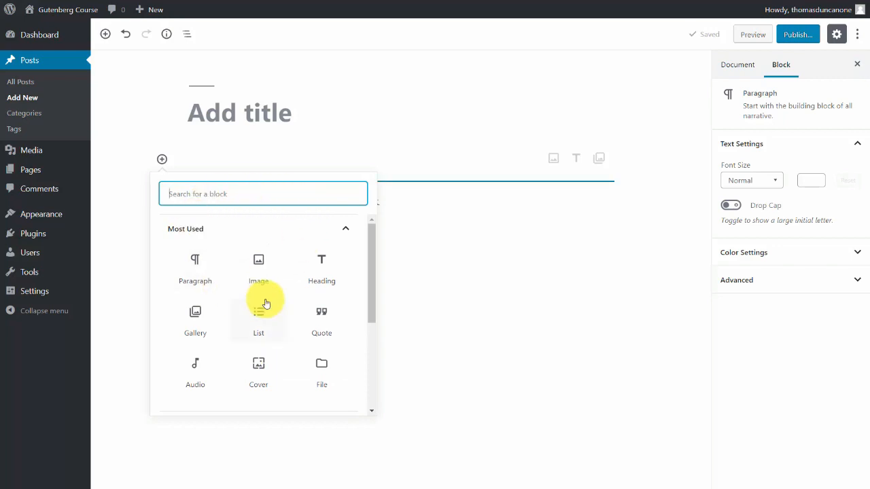
left_click(129, 260)
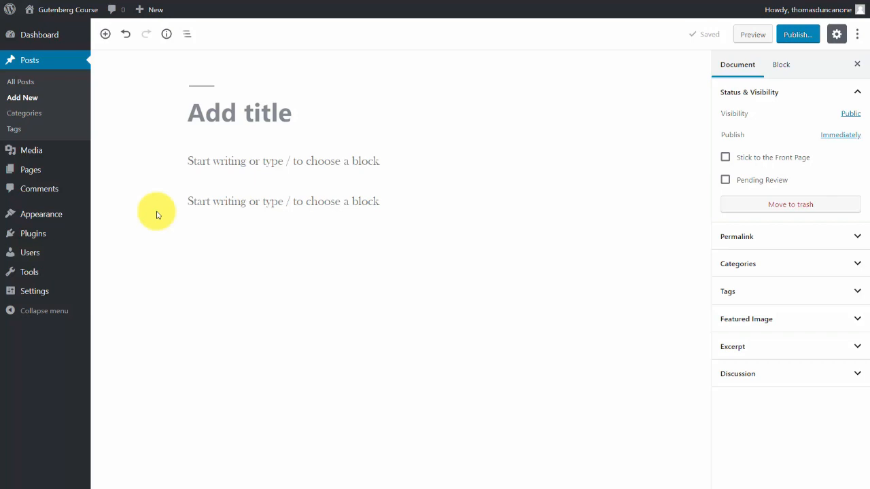
left_click(208, 197)
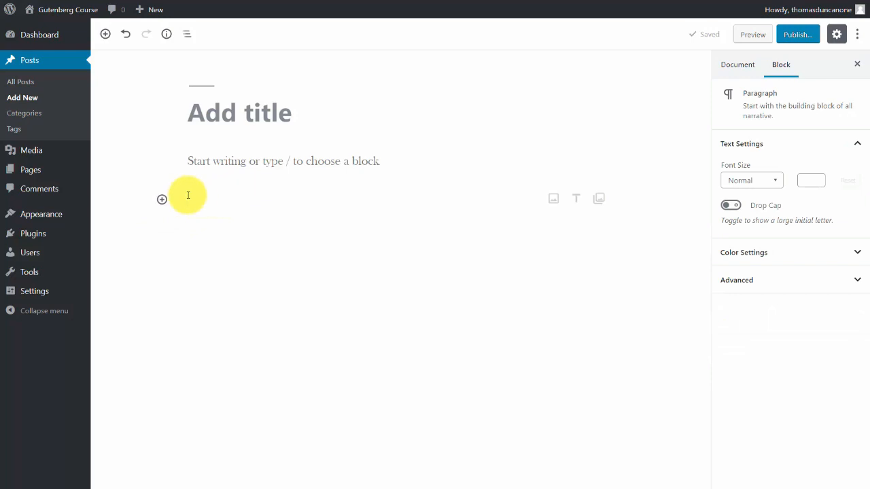
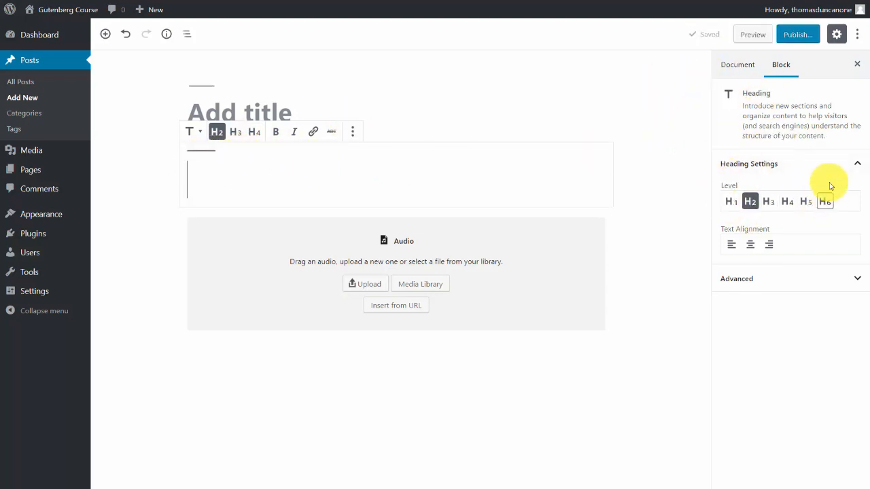
Examine the advanced settings of the Audio block and the style options of the Pullquote block.
left_click(272, 225)
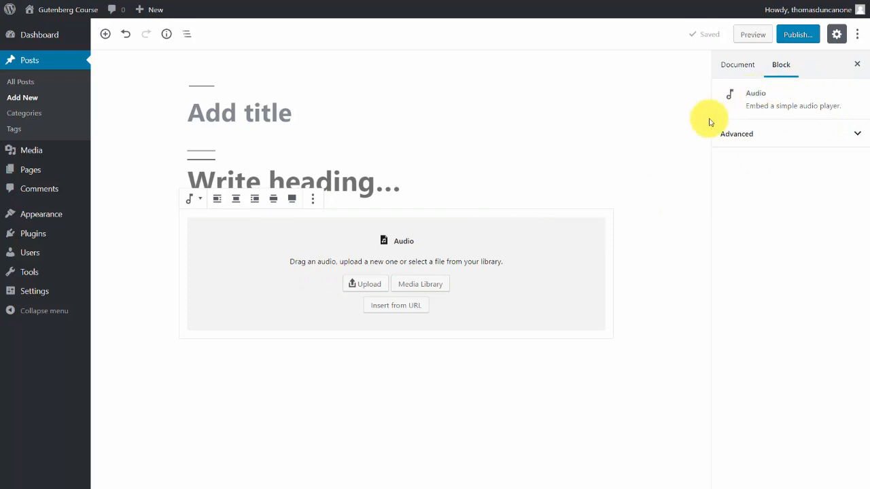
left_click(835, 136)
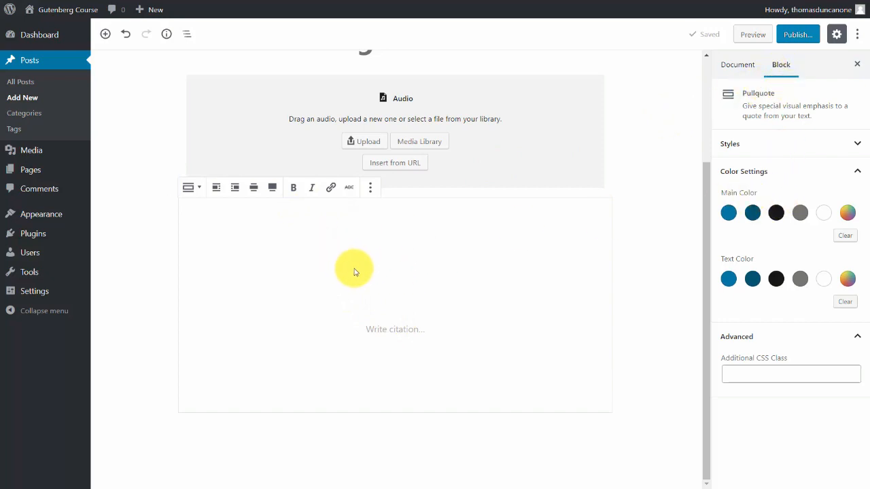
left_click(855, 145)
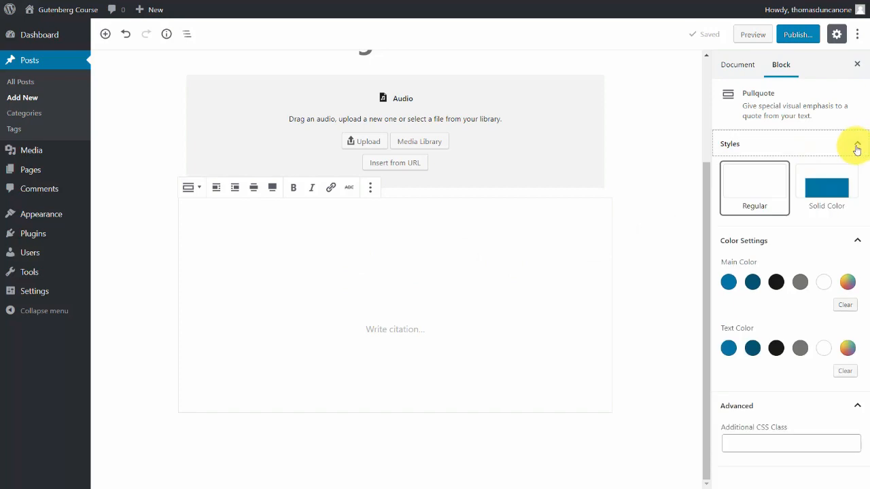
left_click(856, 148)
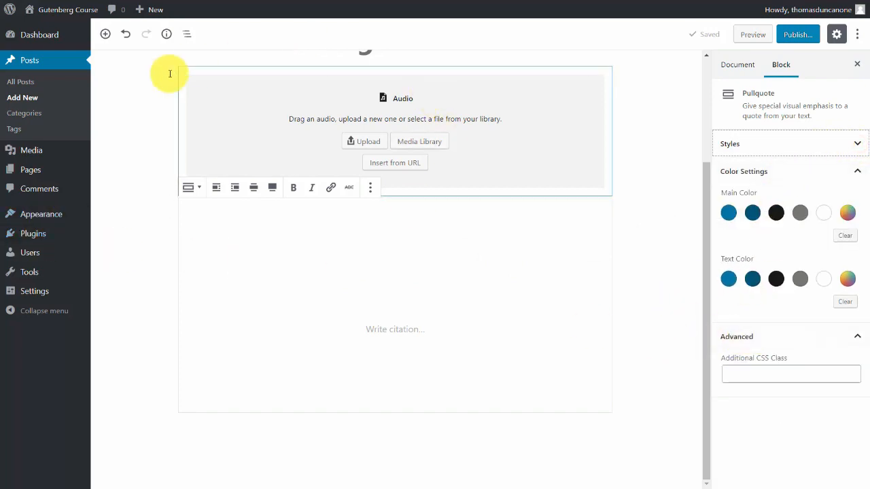
Select the post title and open its permalink for editing.
left_click(149, 264)
left_click(213, 111)
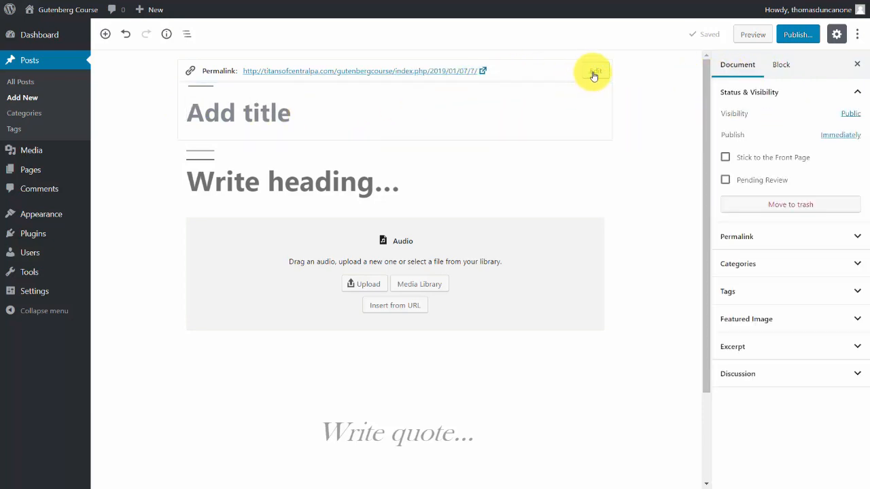
left_click(513, 101)
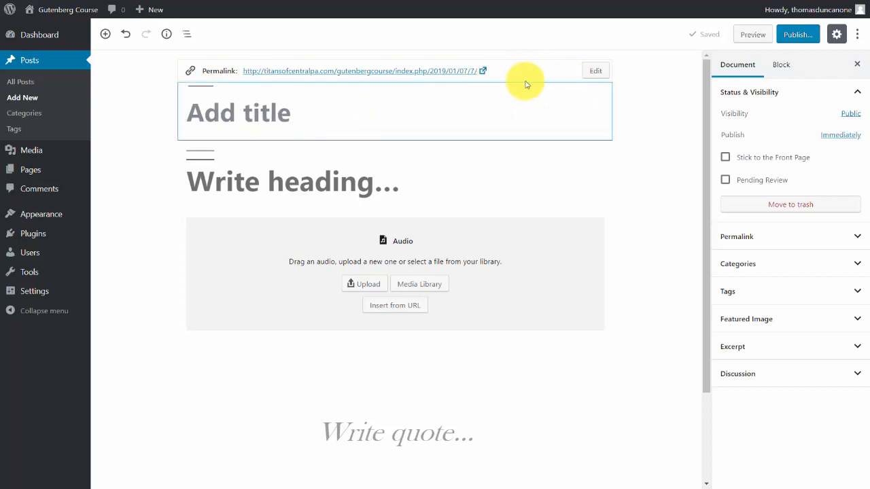
left_click(594, 71)
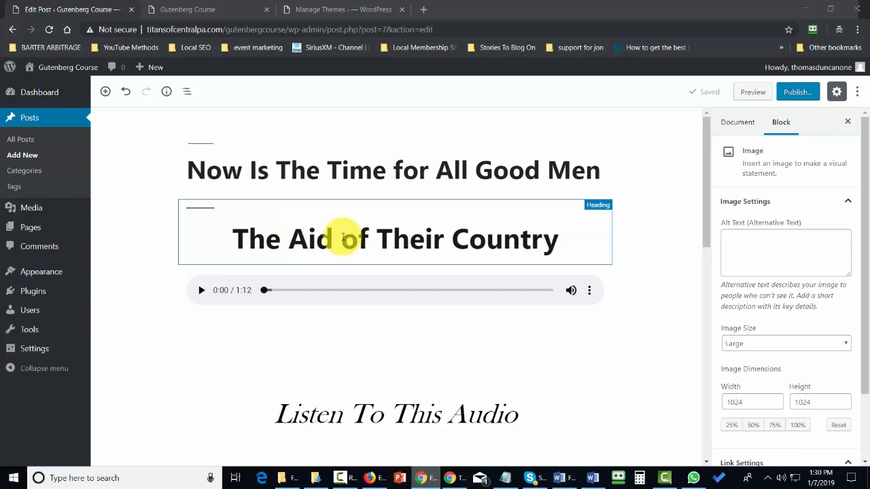
Left-align the heading "The Aid of Their Country" and turn on looping for the audio player beneath it.
left_click(227, 235)
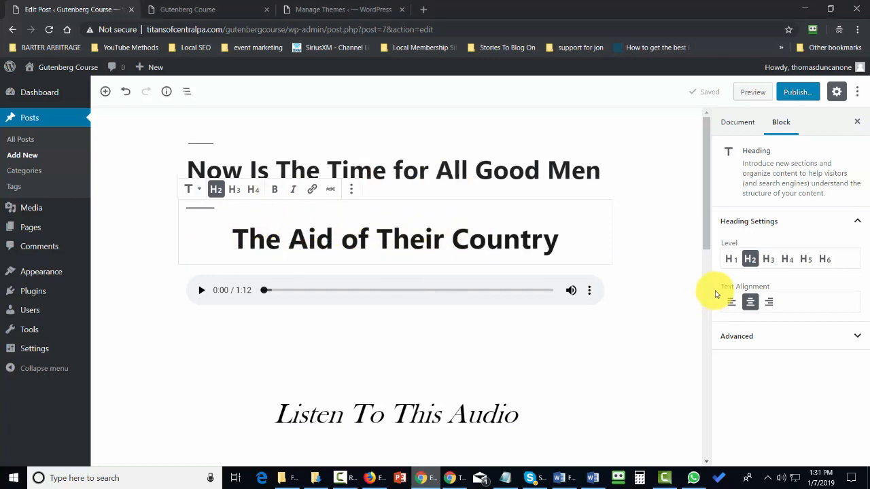
left_click(732, 304)
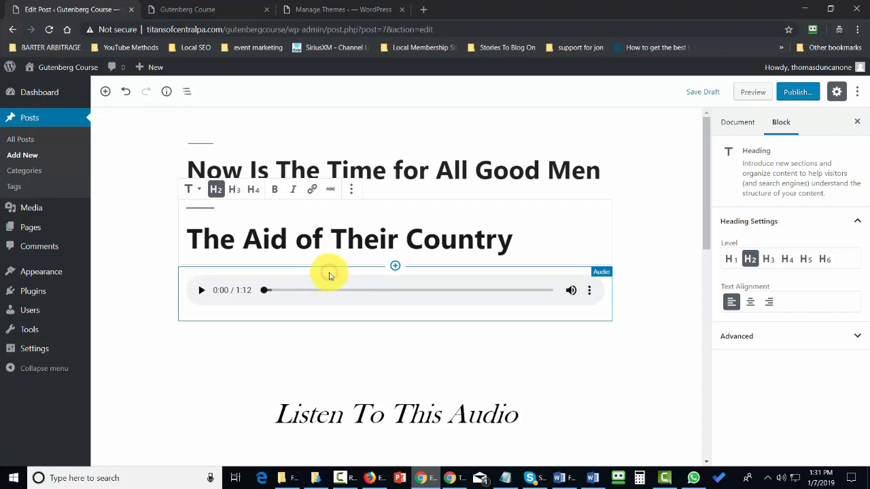
left_click(338, 308)
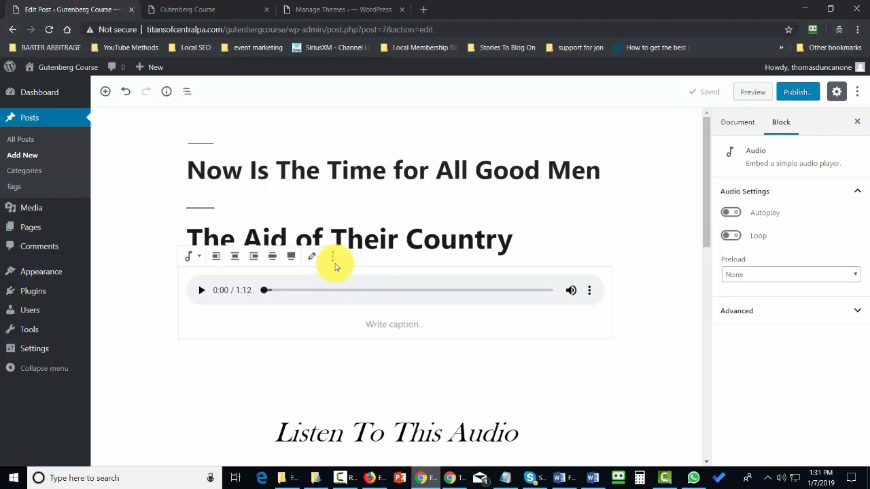
left_click(732, 237)
Resize the eCoaching Success image to 50% using its preset dimensions.
scroll(442, 306, "down", 4)
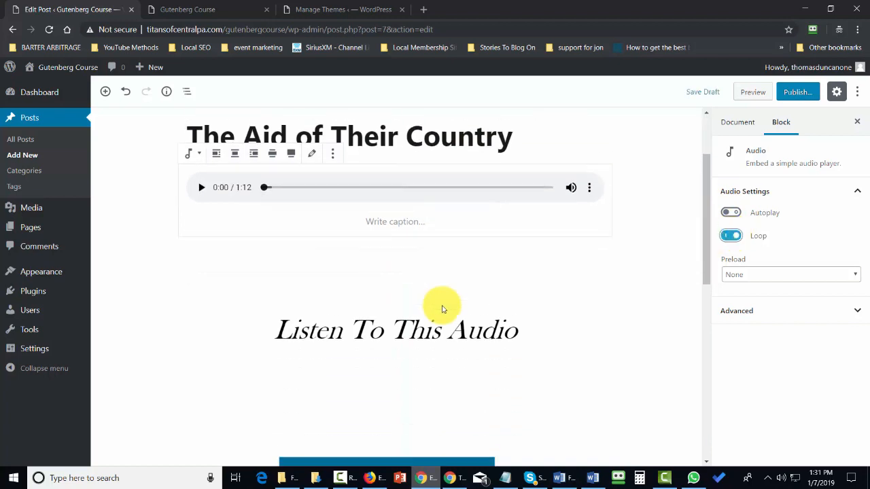
left_click(422, 321)
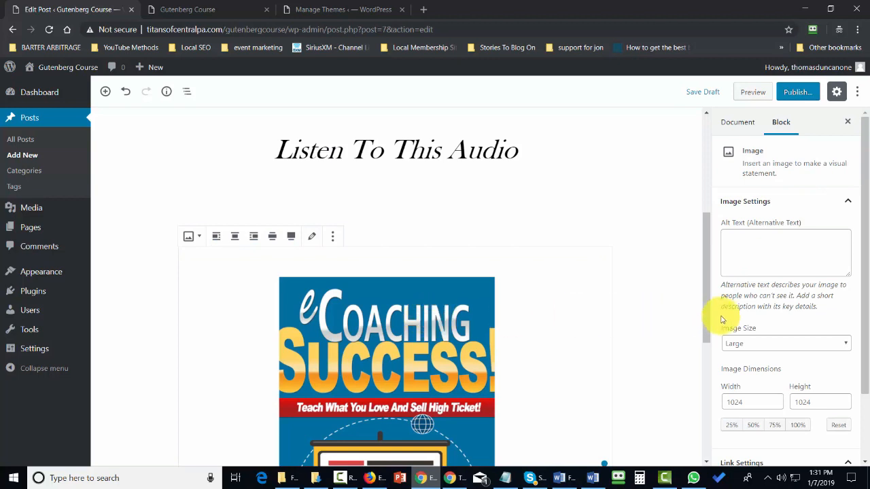
scroll(723, 316, "down", 2)
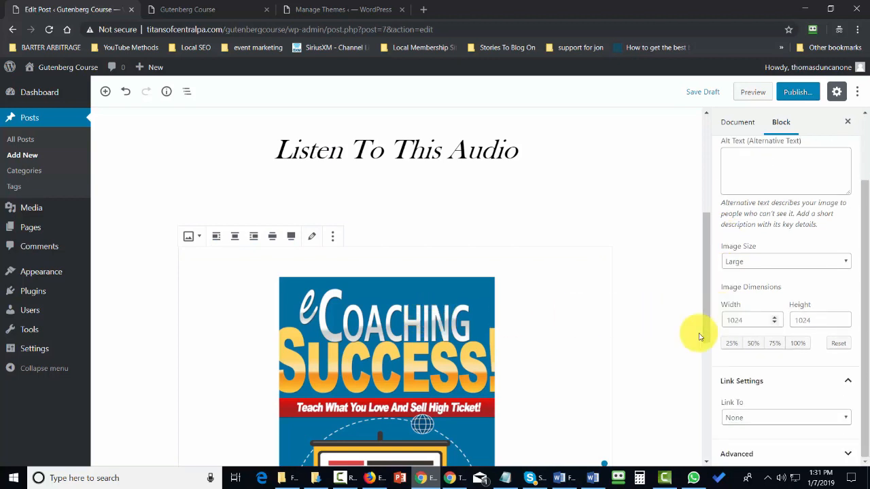
left_click(753, 344)
scroll(600, 328, "up", 2)
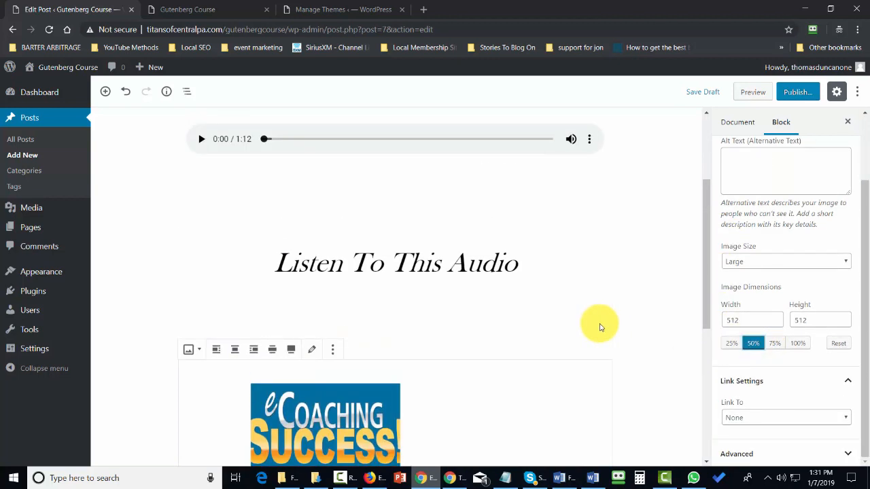
Move the audio block above the heading "The Aid of Their Country", and place the "Listen To This Audio" pullquote between them.
scroll(599, 328, "up", 2)
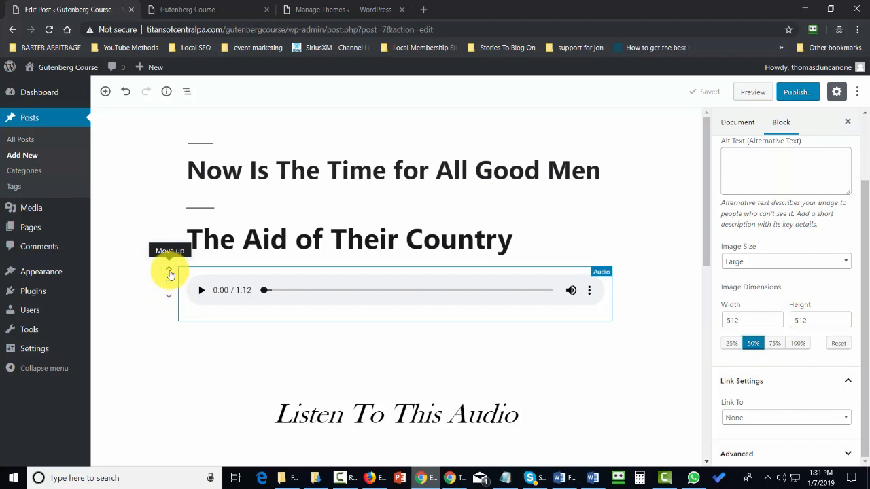
left_click(169, 271)
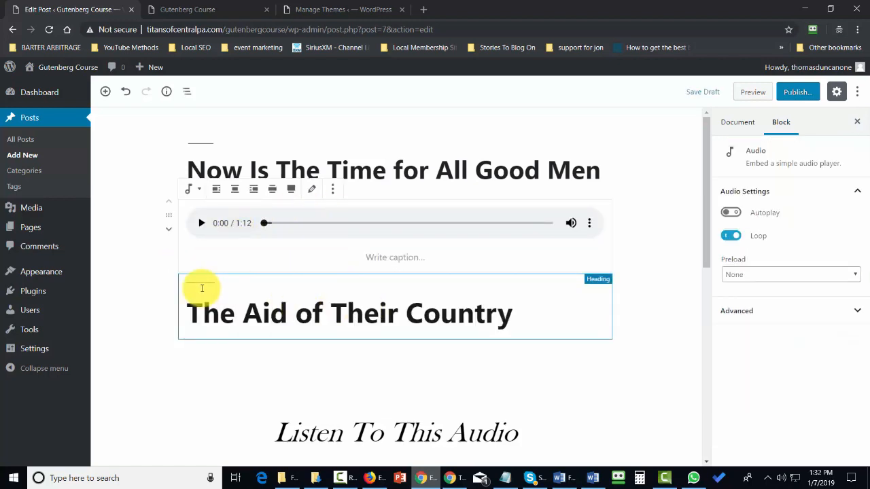
scroll(371, 329, "down", 1)
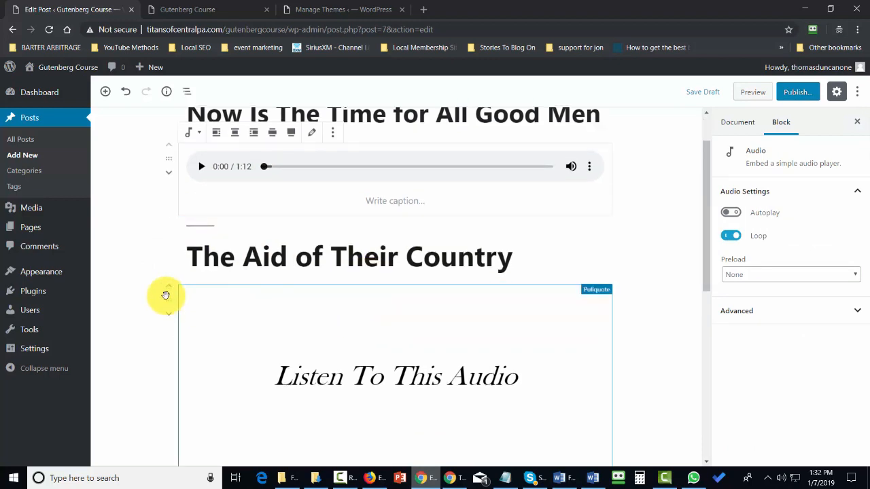
left_click(170, 294)
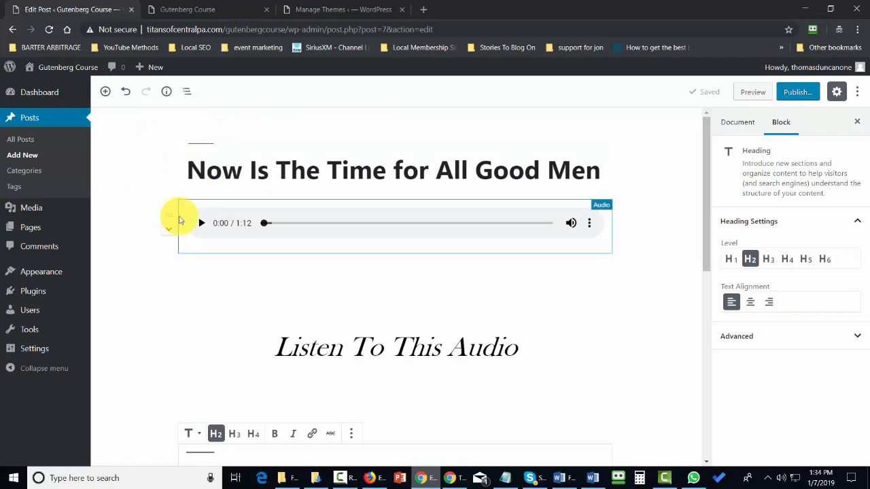
Move the audio block down to the end of the post, below the eCoaching Success image.
left_click(166, 233)
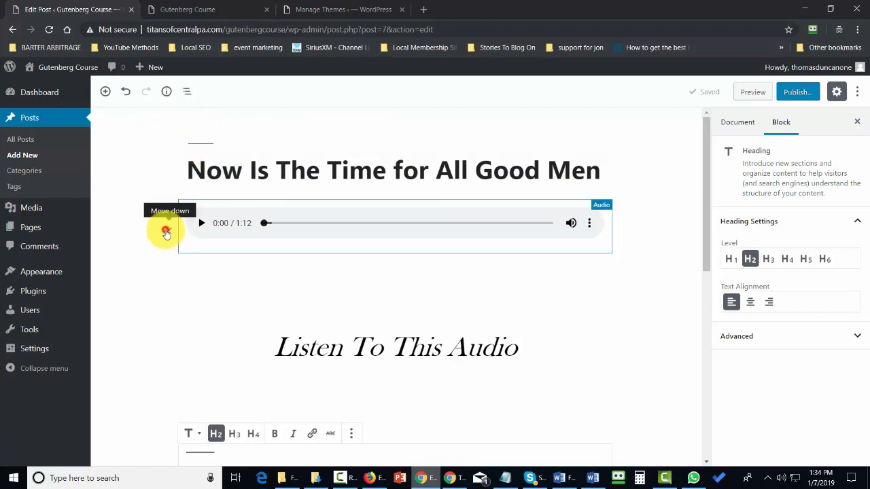
scroll(168, 243, "down", 4)
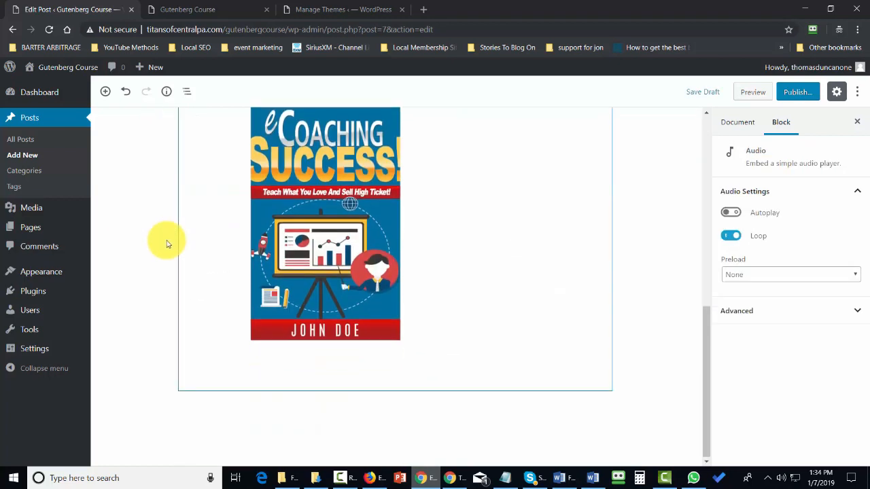
scroll(166, 243, "up", 4)
left_click(166, 195)
left_click(166, 195)
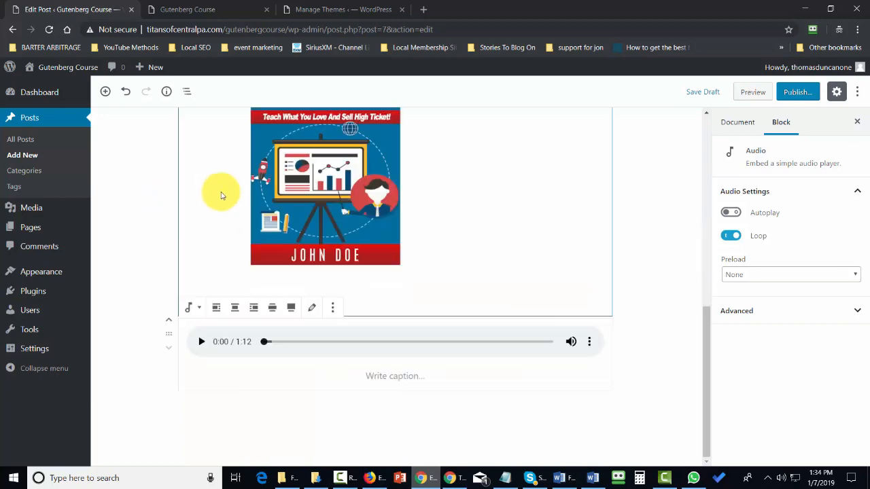
scroll(261, 271, "up", 1)
scroll(261, 272, "up", 4)
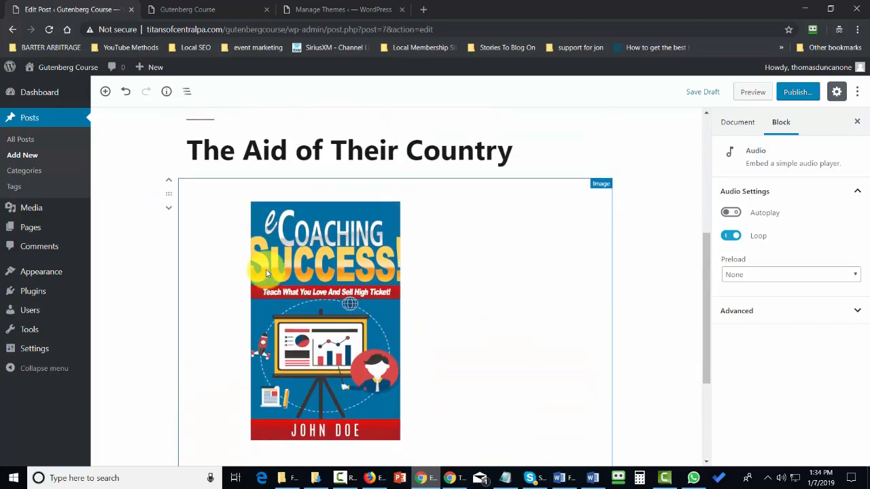
Center-align the eCoaching Success image.
scroll(265, 272, "down", 2)
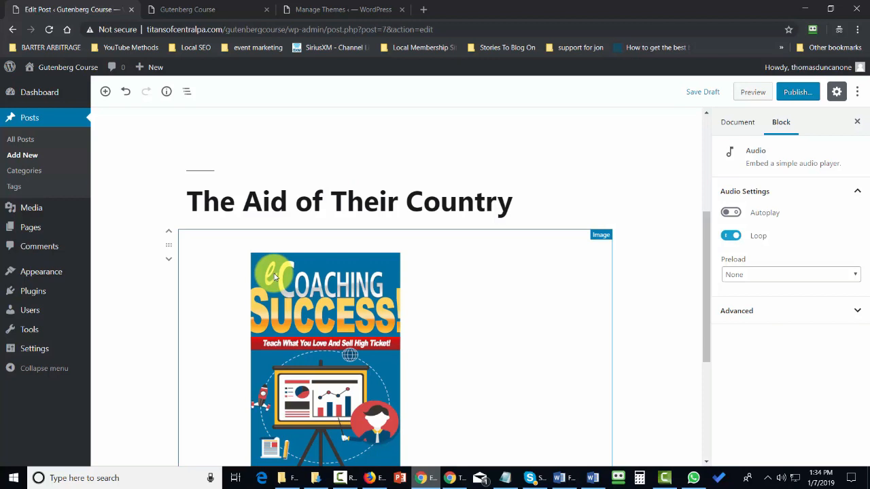
left_click(275, 277)
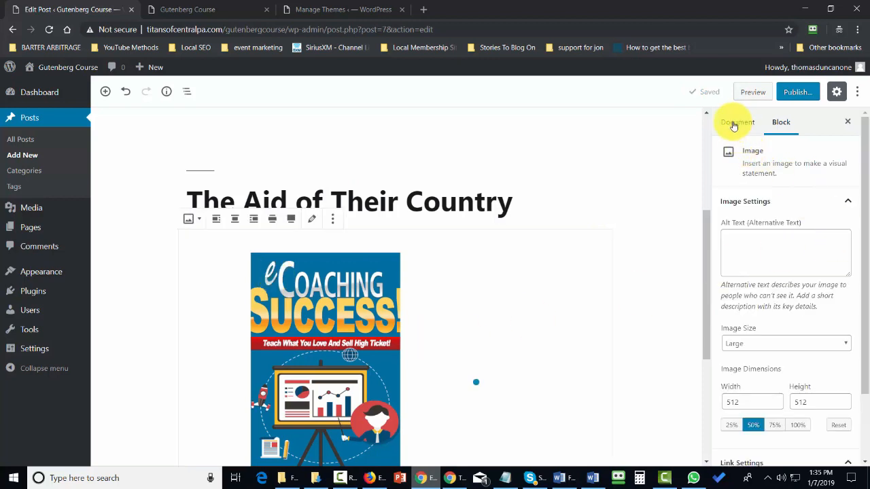
left_click(234, 218)
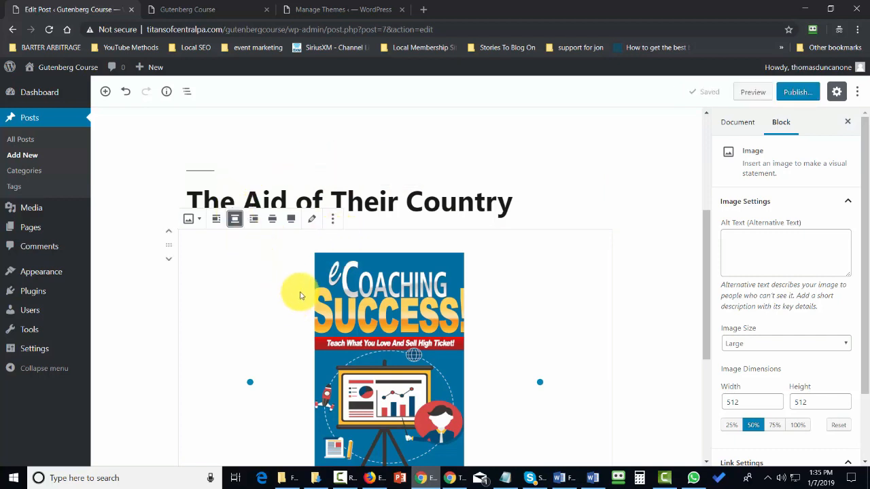
scroll(301, 295, "down", 1)
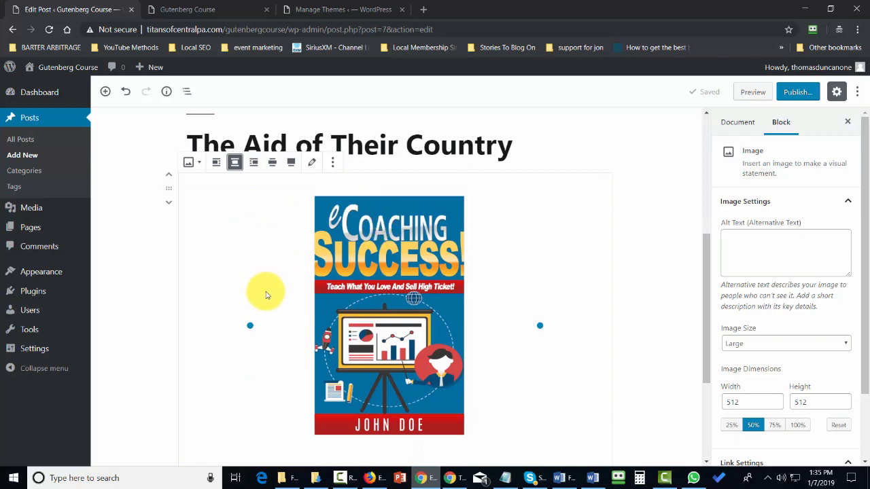
scroll(266, 295, "down", 1)
scroll(268, 297, "up", 1)
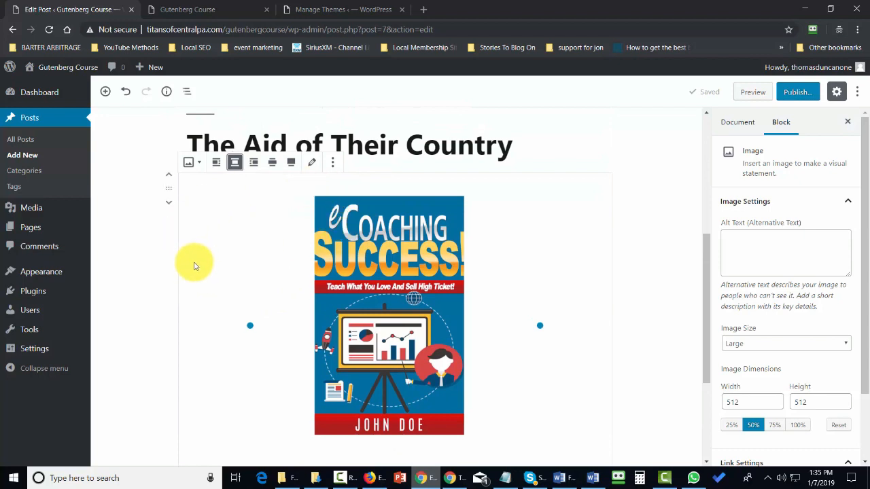
Duplicate the heading "The Aid of Their Country", and undo the duplication.
scroll(193, 265, "up", 1)
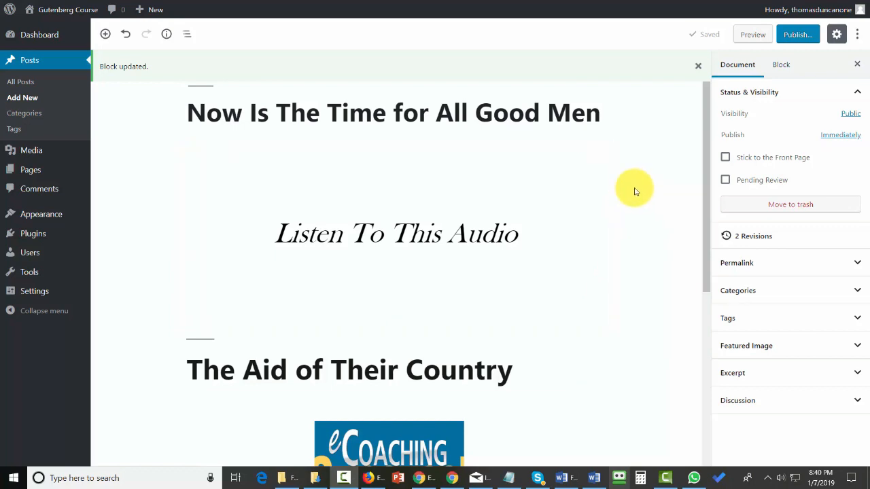
scroll(634, 191, "down", 3)
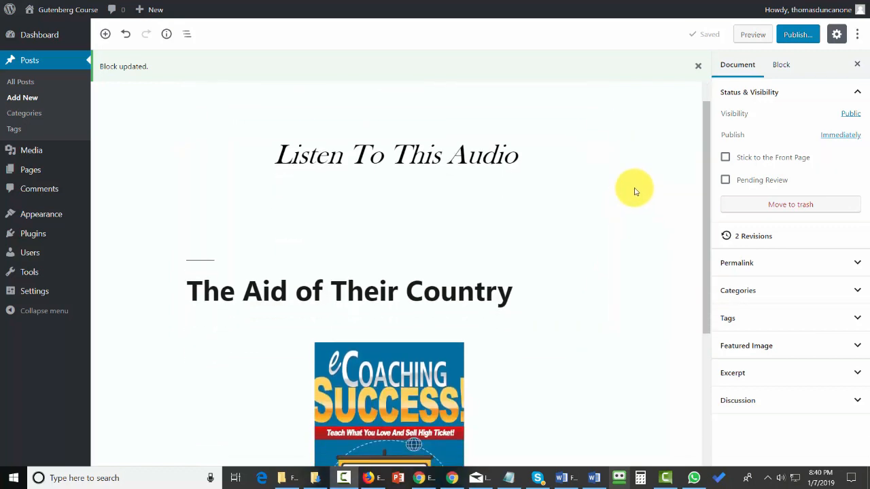
mouse_move(382, 165)
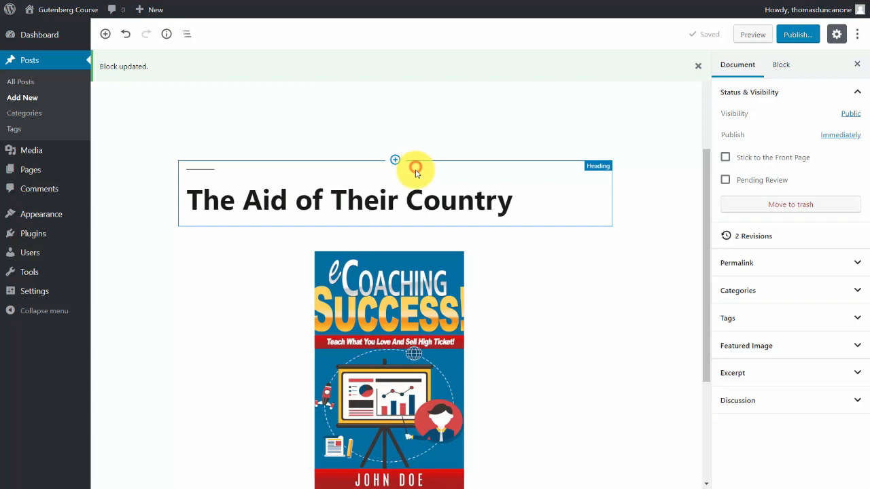
left_click(420, 195)
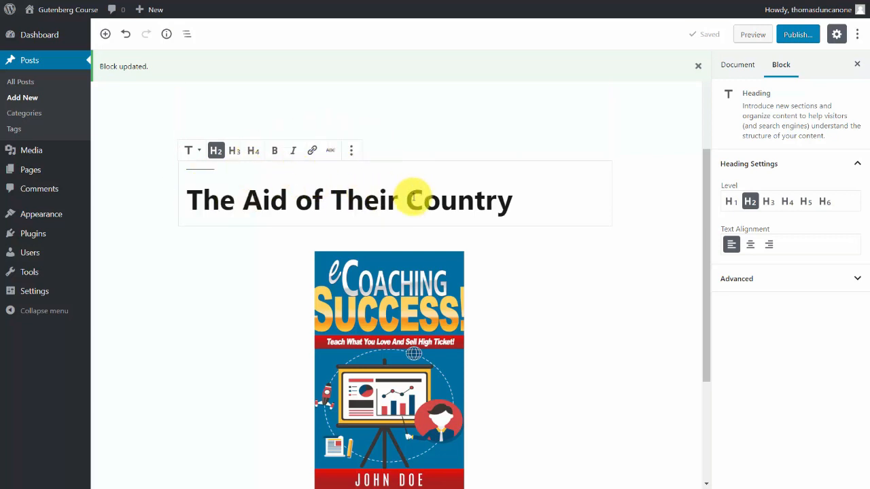
left_click(350, 151)
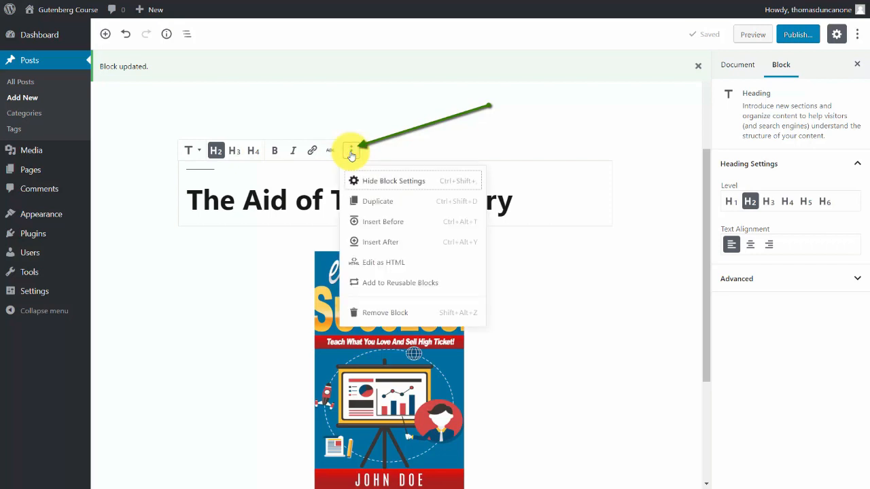
left_click(380, 202)
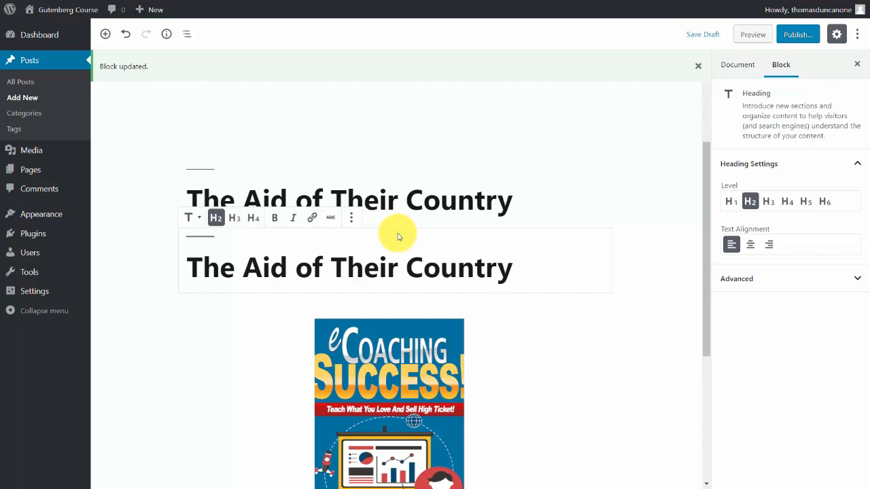
key("ctrl+z")
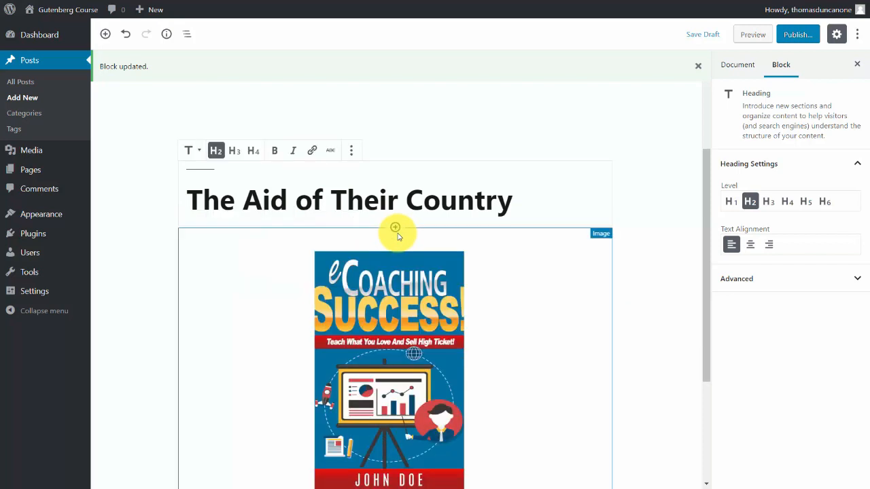
Insert an empty block before and another after the heading "The Aid of Their Country".
left_click(350, 152)
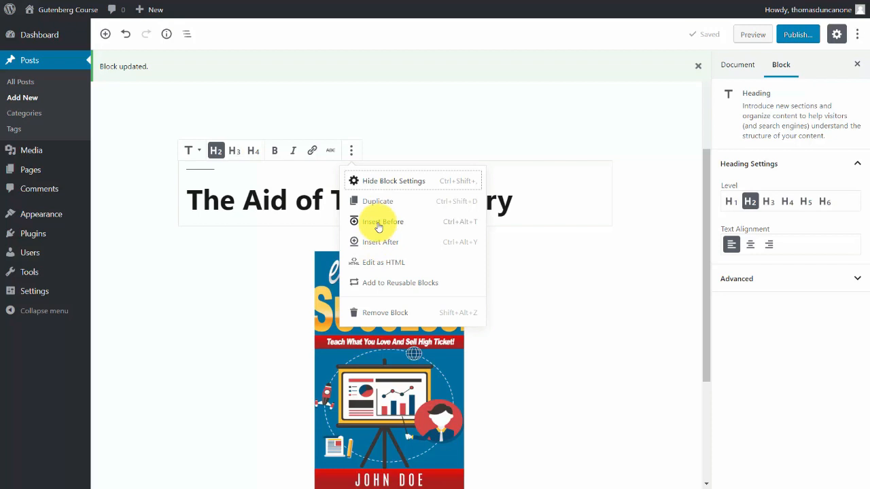
left_click(378, 226)
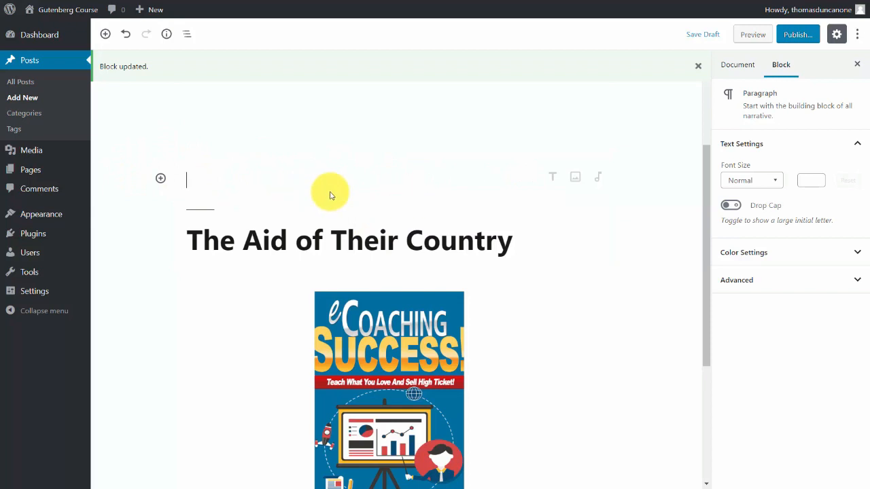
left_click(420, 231)
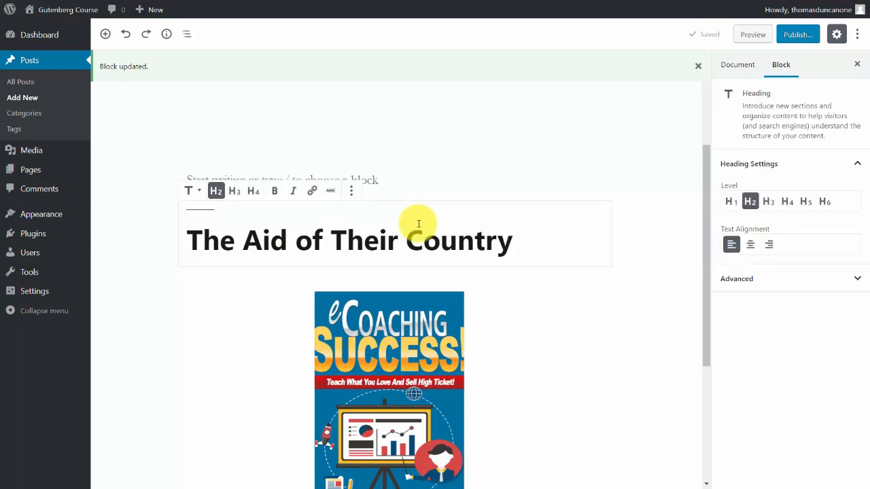
left_click(349, 191)
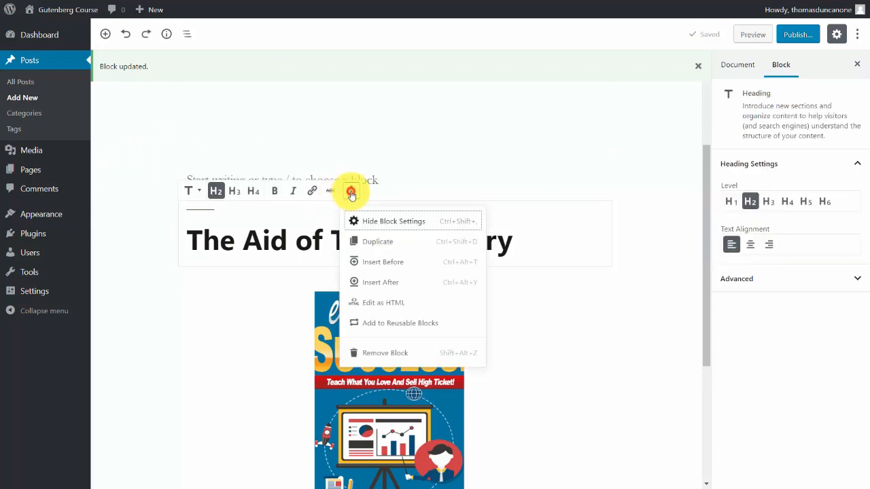
left_click(367, 283)
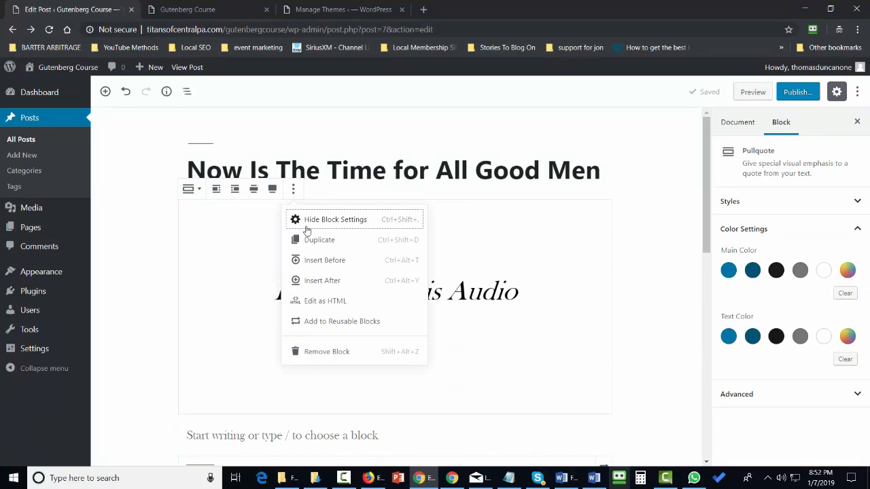
View the "Listen To This Audio" pullquote as HTML, and return it to visual editing.
left_click(315, 303)
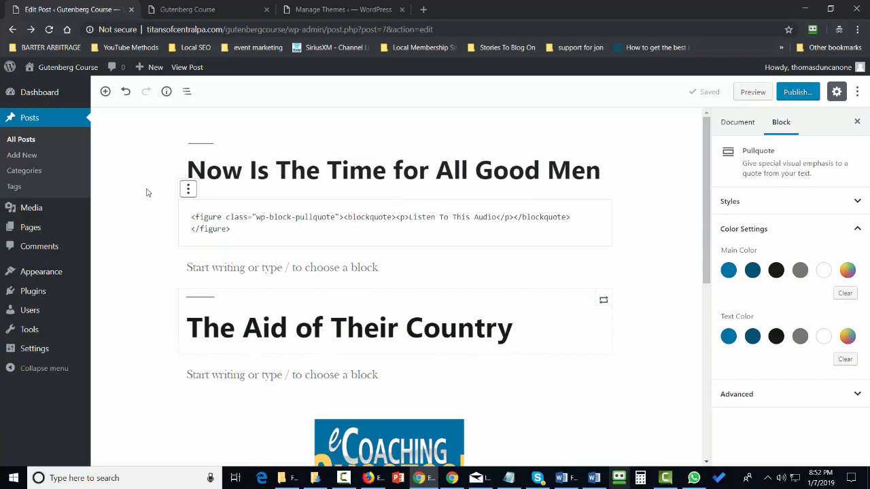
left_click(189, 190)
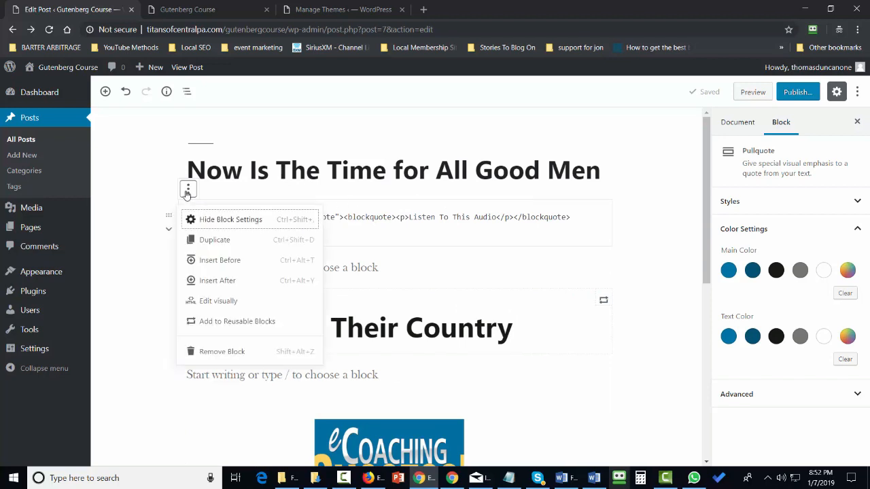
left_click(212, 303)
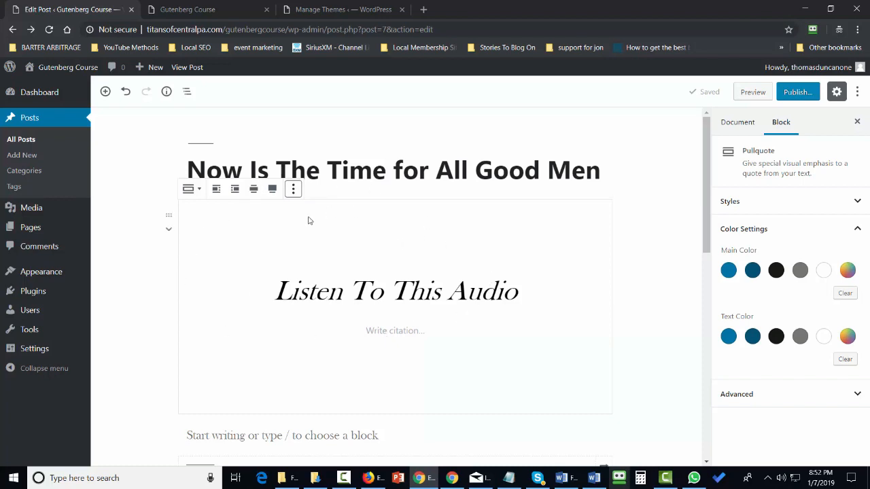
Save the pullquote as a reusable block named "Listen to This Audio".
left_click(293, 190)
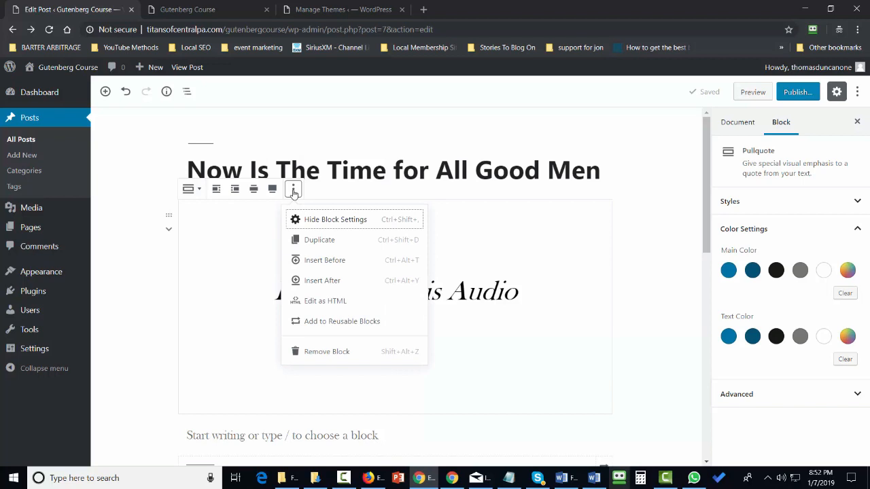
left_click(325, 324)
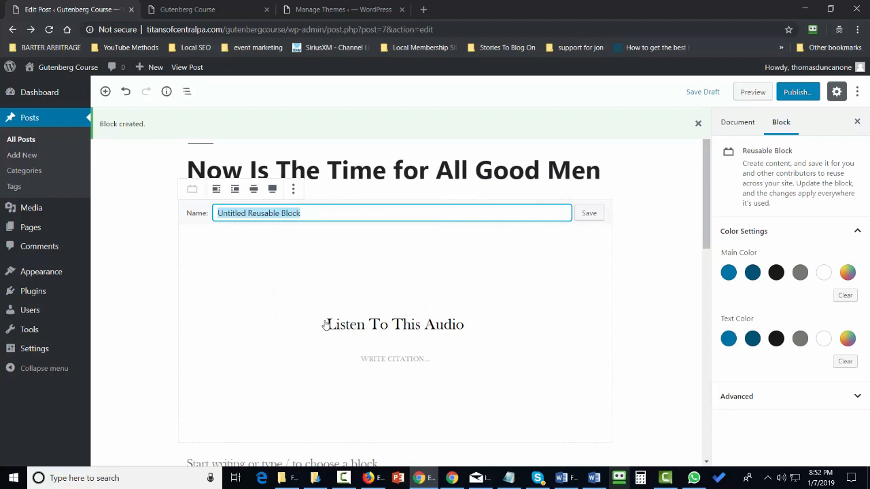
type("Listen to This Audio")
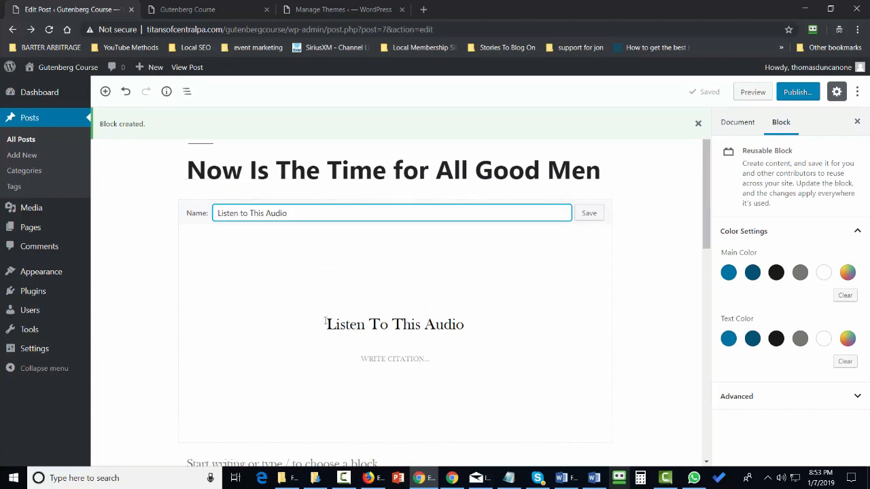
left_click(591, 222)
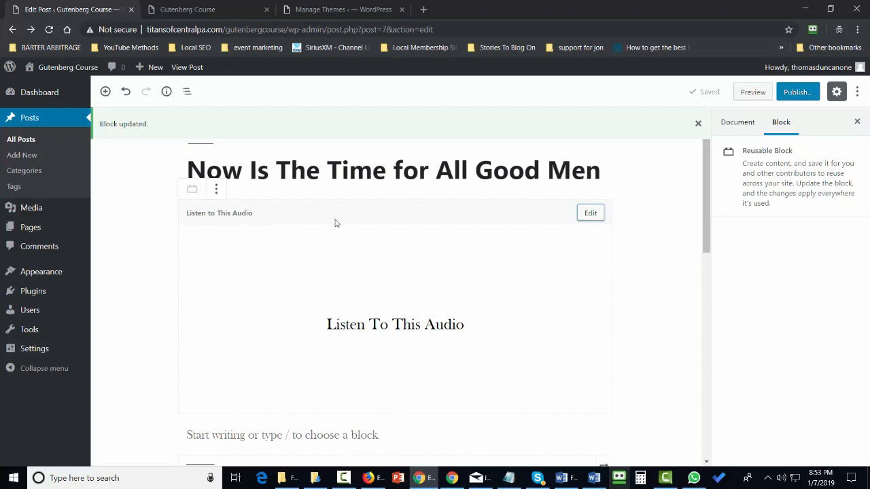
Create a new post and insert the reusable block "Listen to This Audio" into it.
left_click(32, 158)
key("F11")
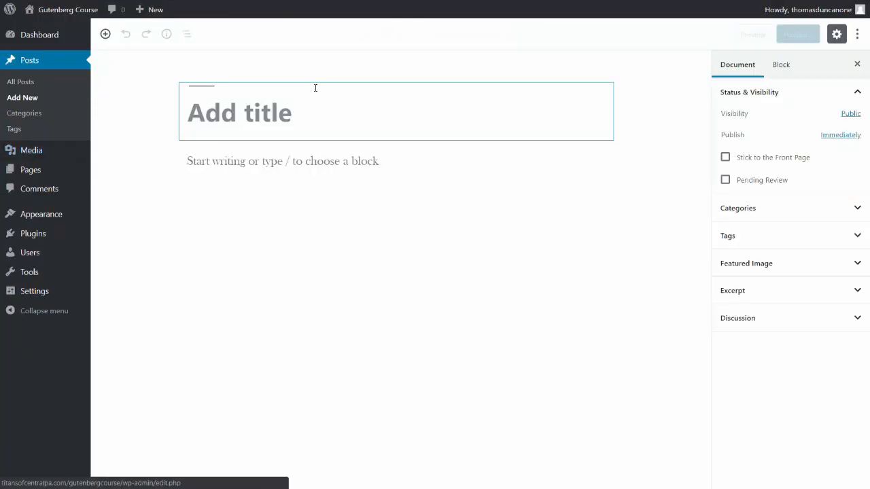
left_click(106, 38)
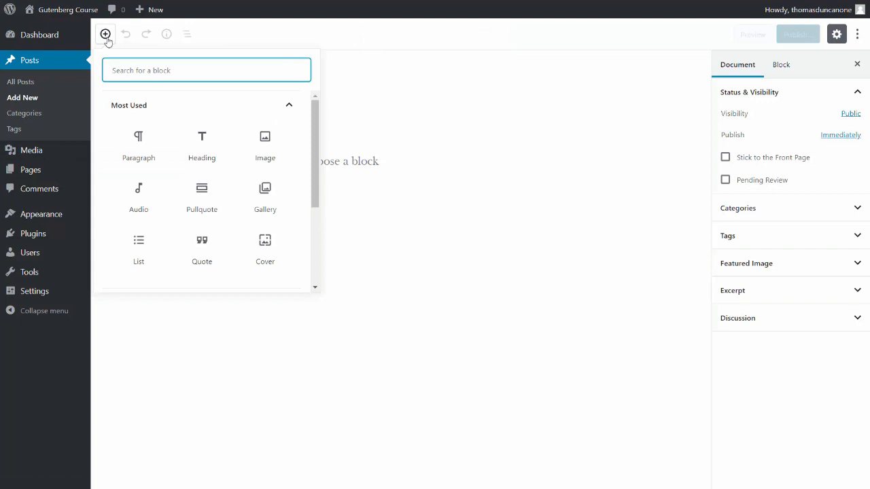
scroll(291, 141, "down", 2)
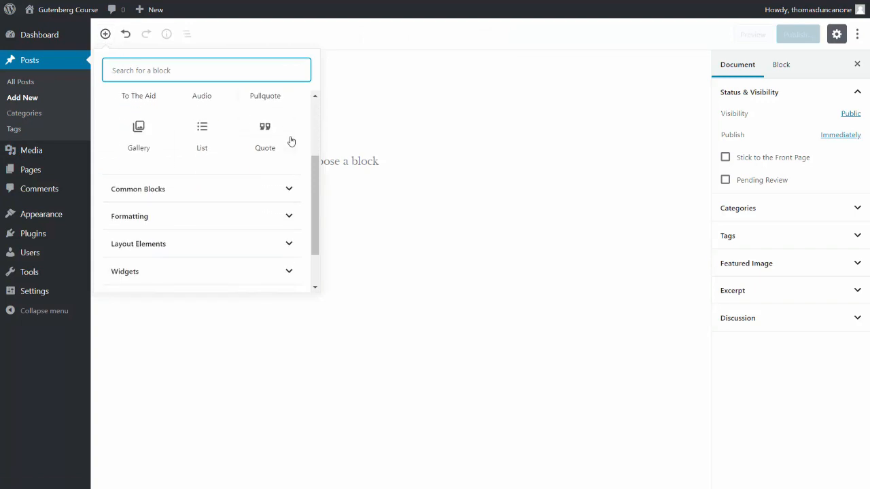
scroll(291, 140, "down", 2)
left_click(163, 265)
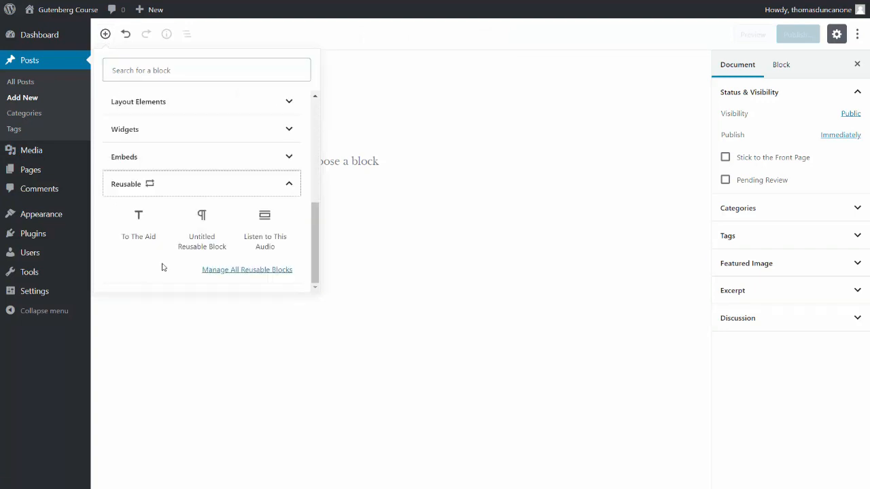
mouse_move(272, 214)
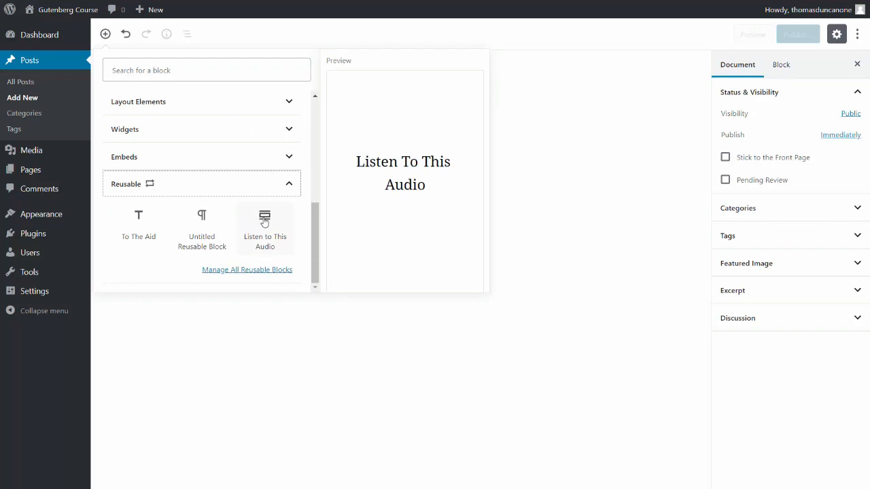
left_click(264, 222)
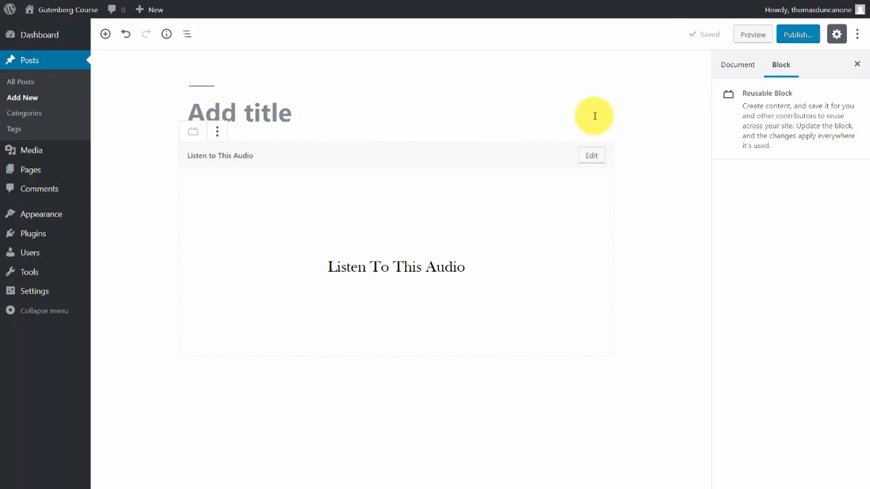
Delete the "Listen to This Audio" reusable block from the new post.
mouse_move(65, 243)
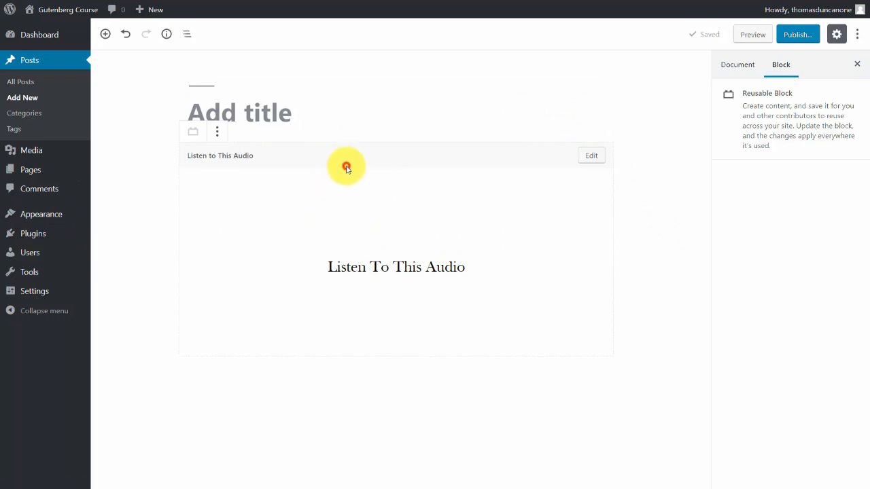
left_click(344, 186)
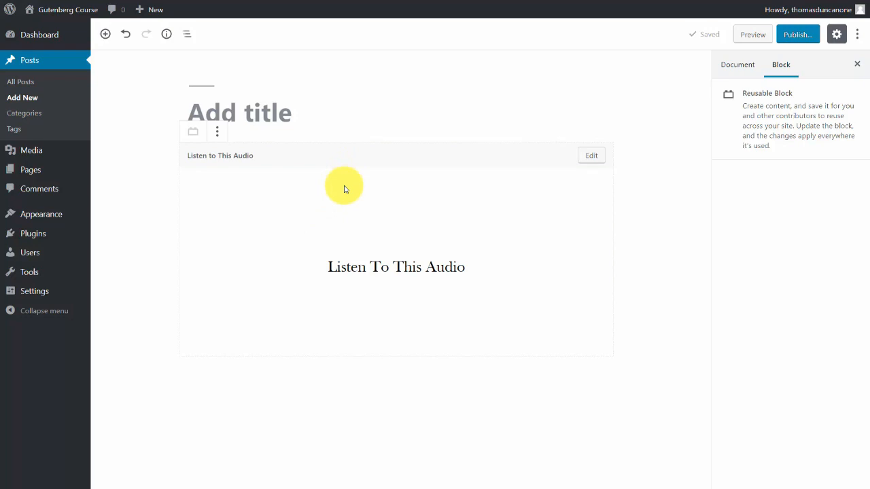
key("Delete")
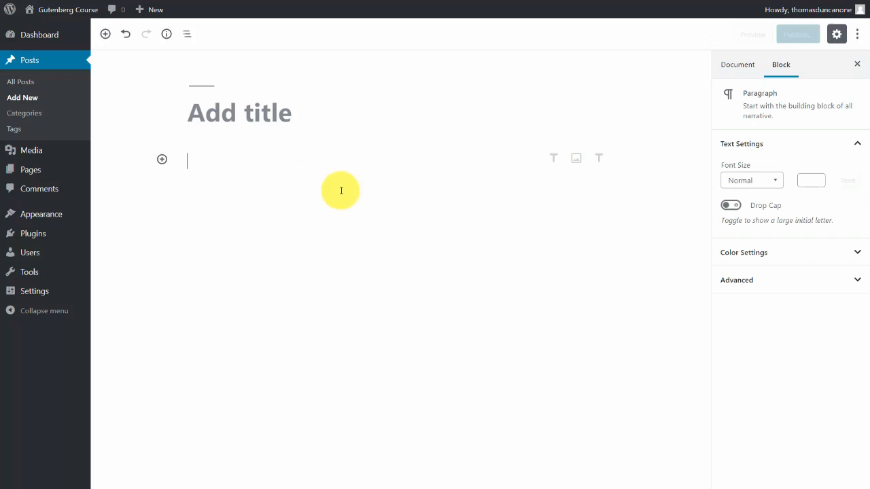
Add a paragraph block from the common blocks, and paste in the text beginning "Now is the time for all good men".
left_click(162, 161)
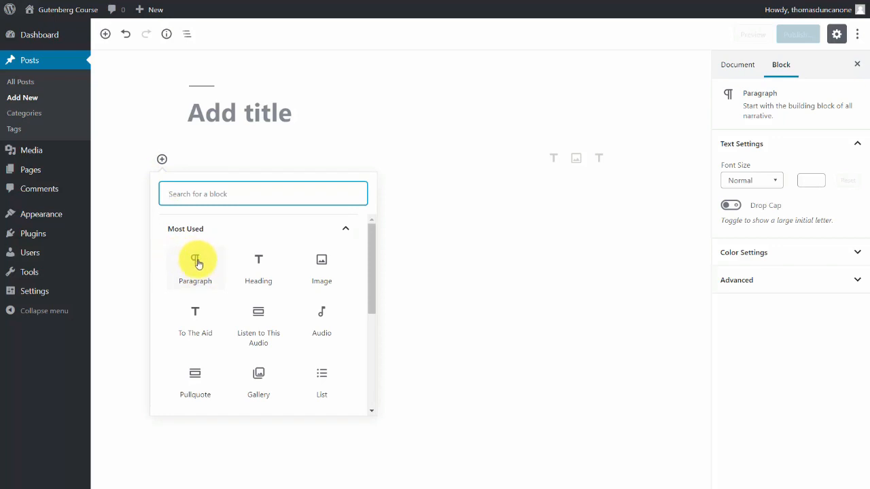
scroll(344, 297, "down", 3)
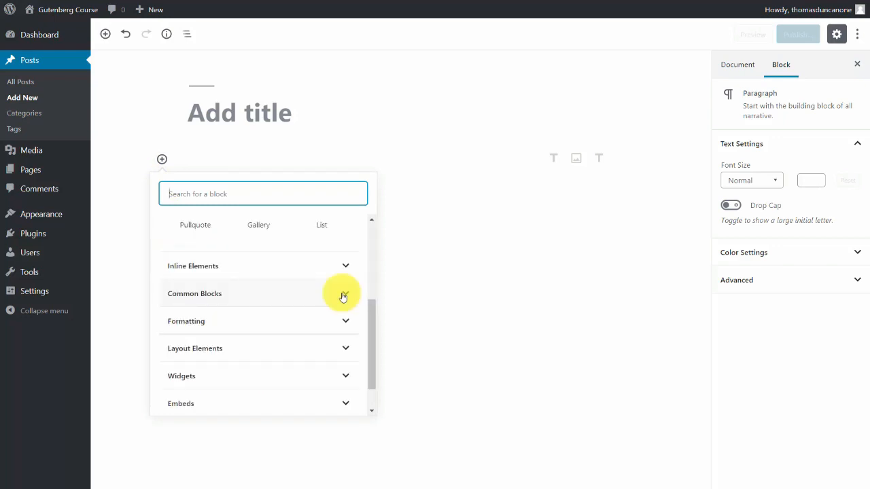
left_click(344, 297)
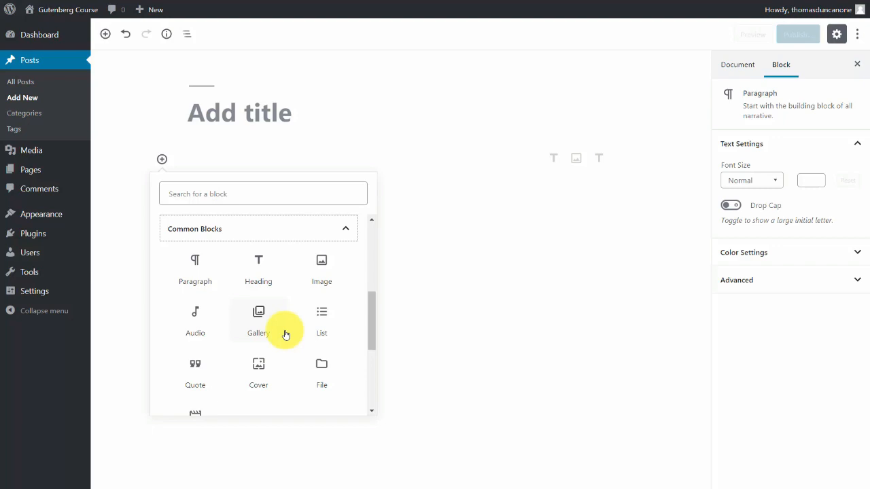
left_click(195, 265)
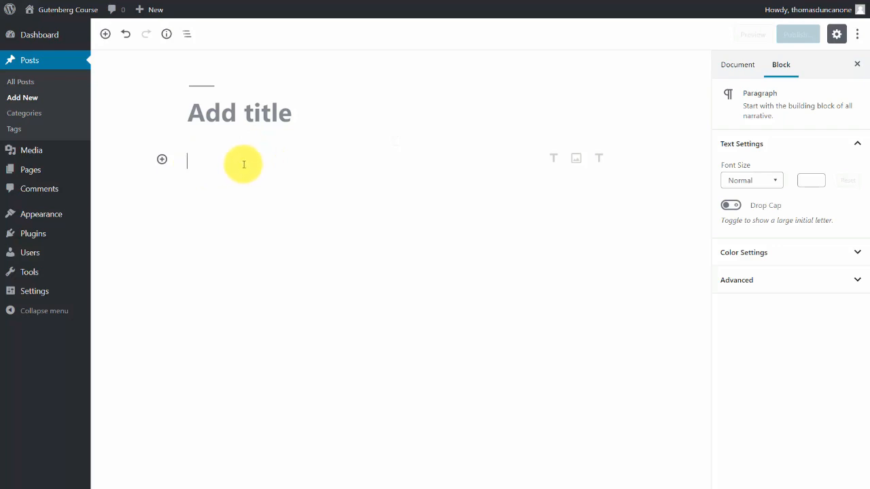
type("Now is the time for all good men to come to the aid of their country.  It is their supreme duty and sacrifices must be made.  The needs of the many outweigh the needs of the few.")
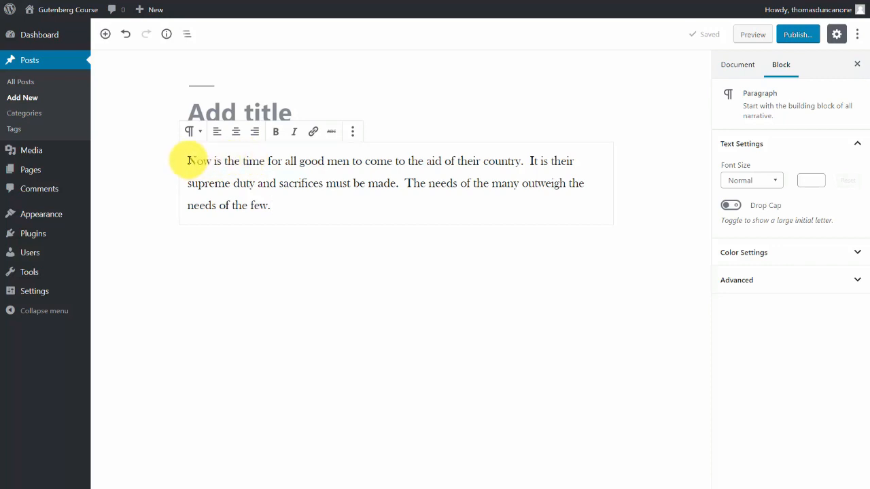
Make "Now is the time for all good men" bold and "It is their" italic in the paragraph.
left_click_drag(188, 160, 349, 161)
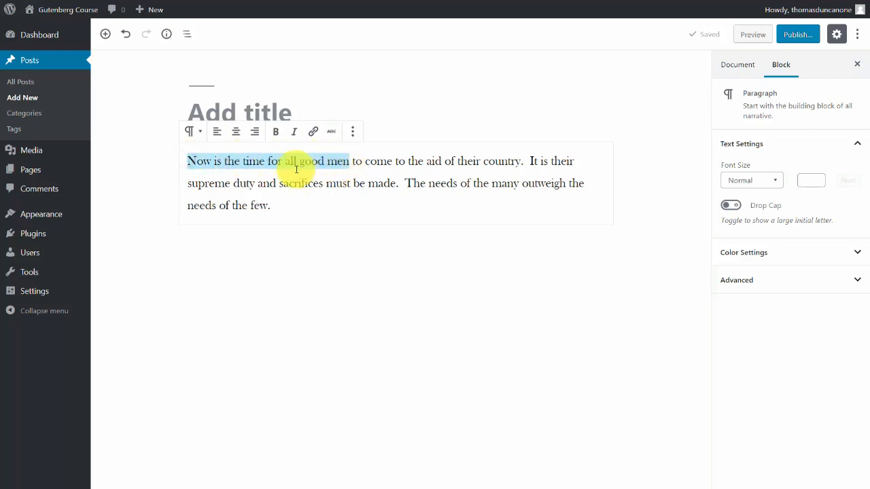
left_click(276, 134)
left_click_drag(536, 161, 579, 161)
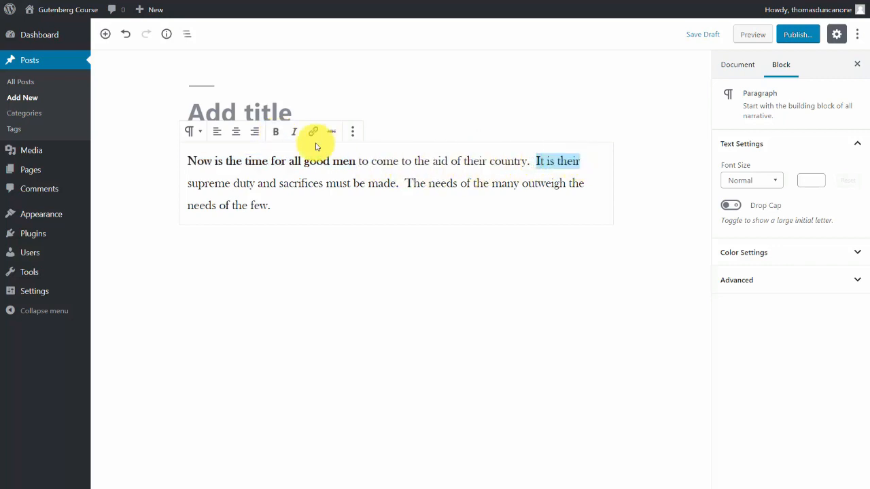
left_click(294, 135)
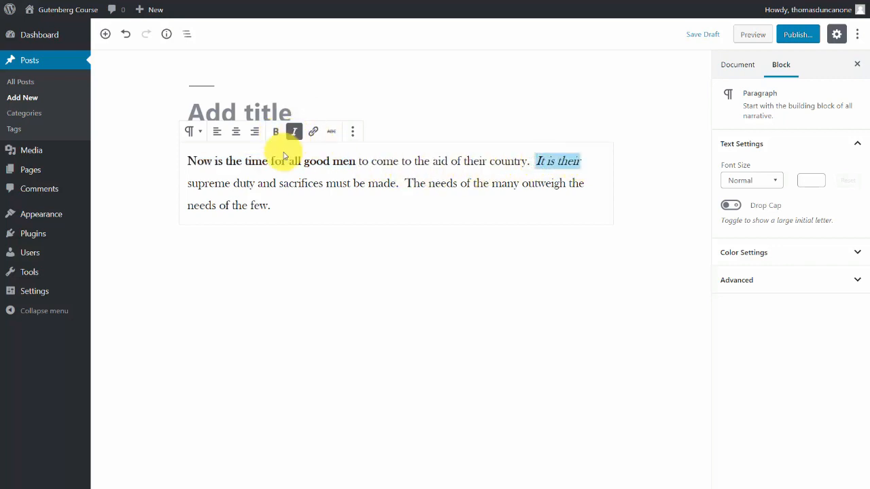
left_click(187, 183)
left_click_drag(187, 183, 253, 184)
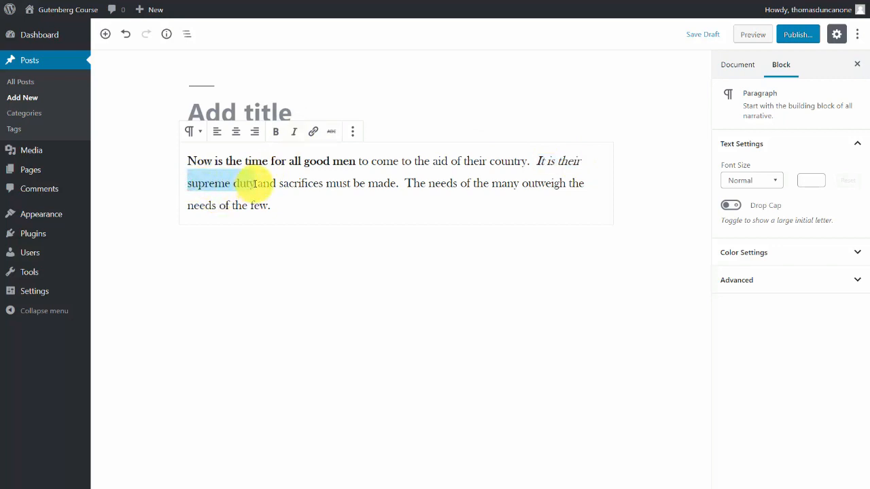
left_click(312, 135)
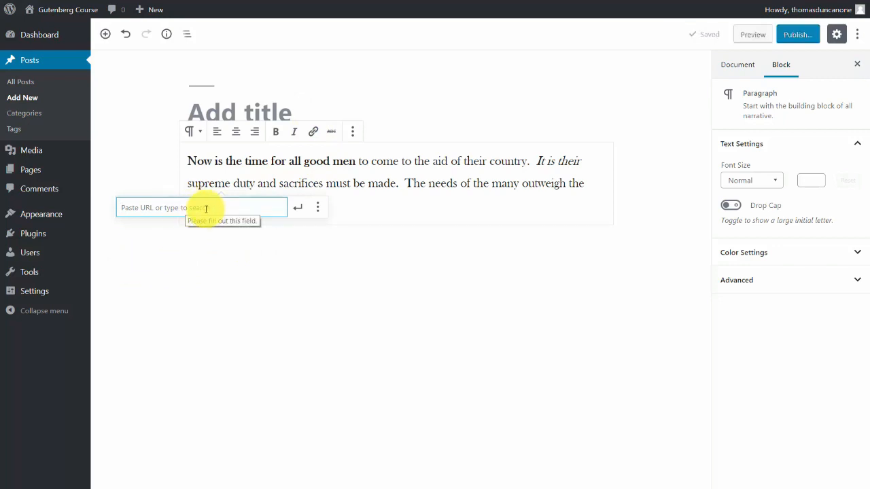
type("http://google.com")
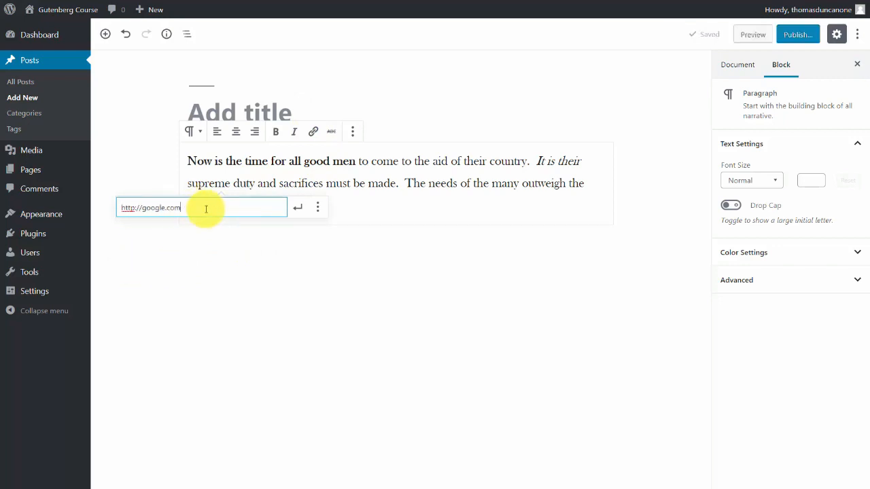
left_click(299, 211)
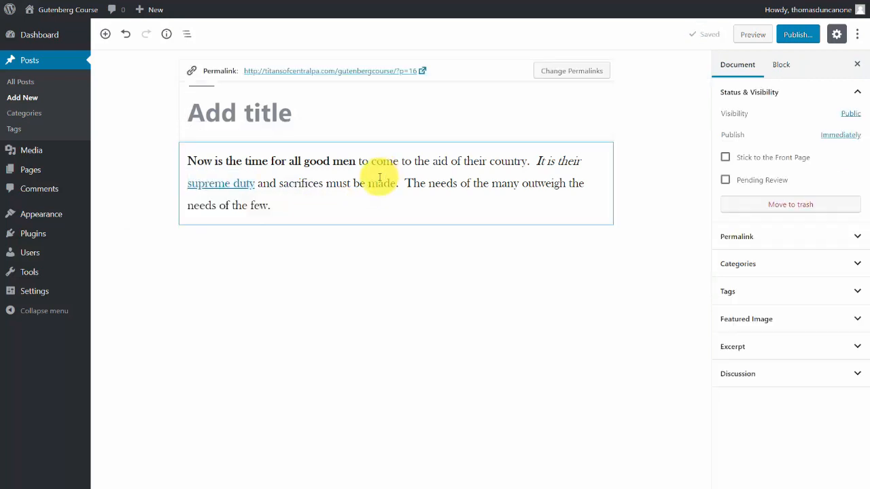
Strike through the words "The needs of" in the paragraph, and deselect them.
left_click_drag(405, 183, 468, 187)
left_click(331, 132)
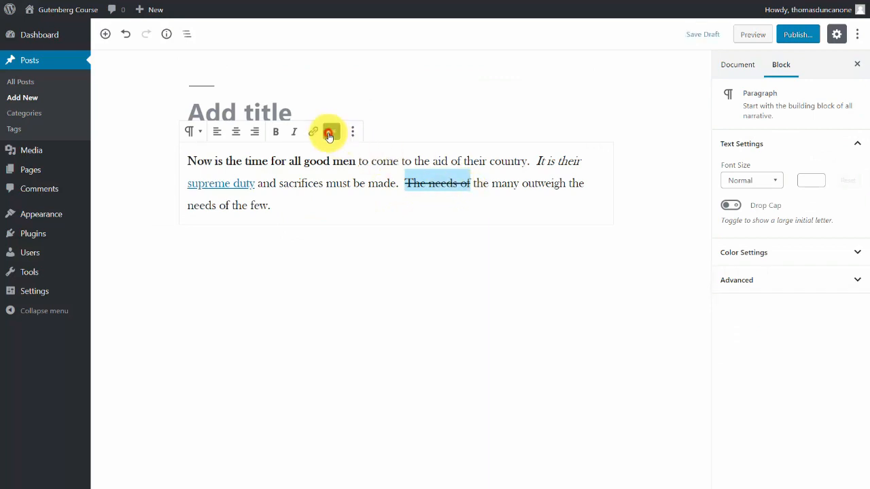
left_click(293, 204)
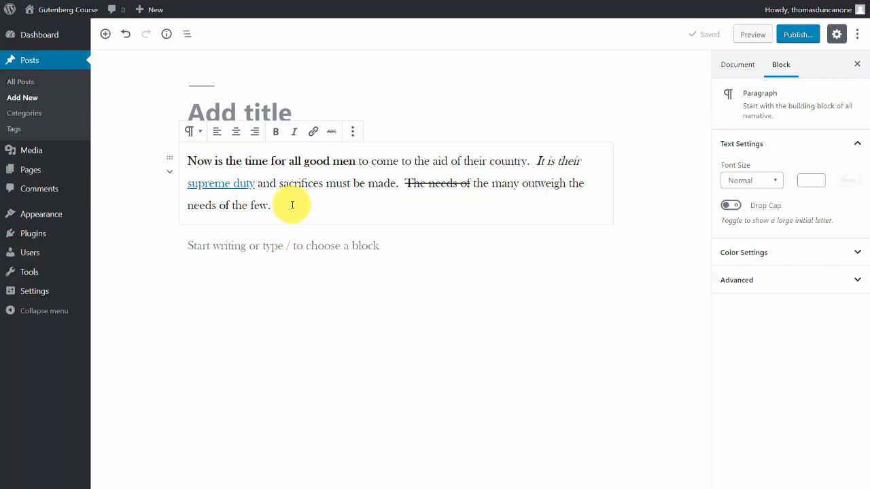
Add two line breaks at the end of the formatted paragraph, and start a new paragraph block below it.
key("shift+Return")
key("shift+Return")
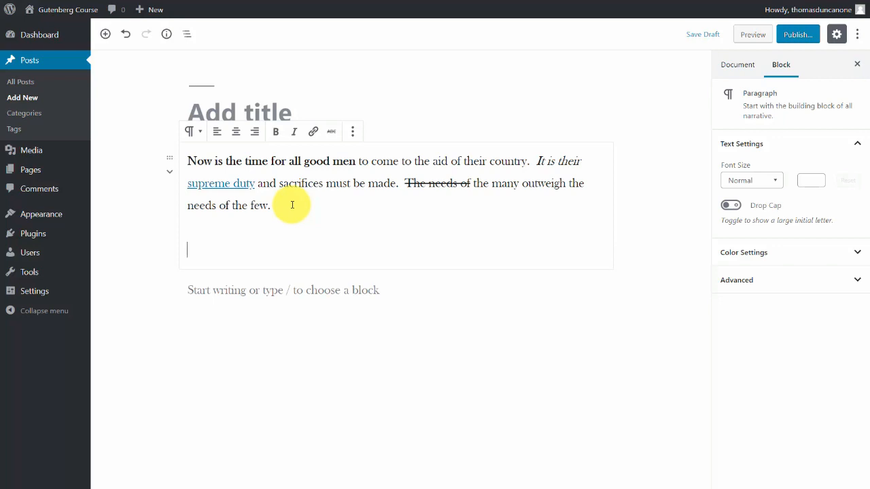
key("Return")
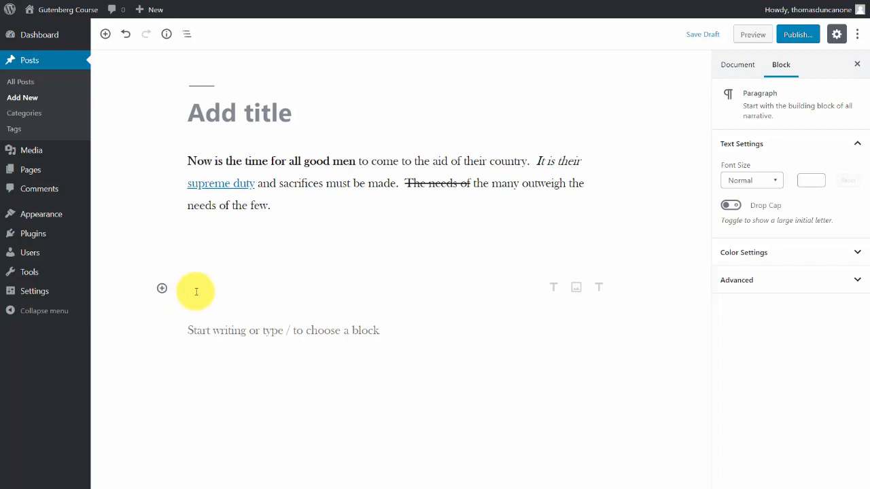
Duplicate the "Now is the time for all good men" paragraph block.
left_click(261, 205)
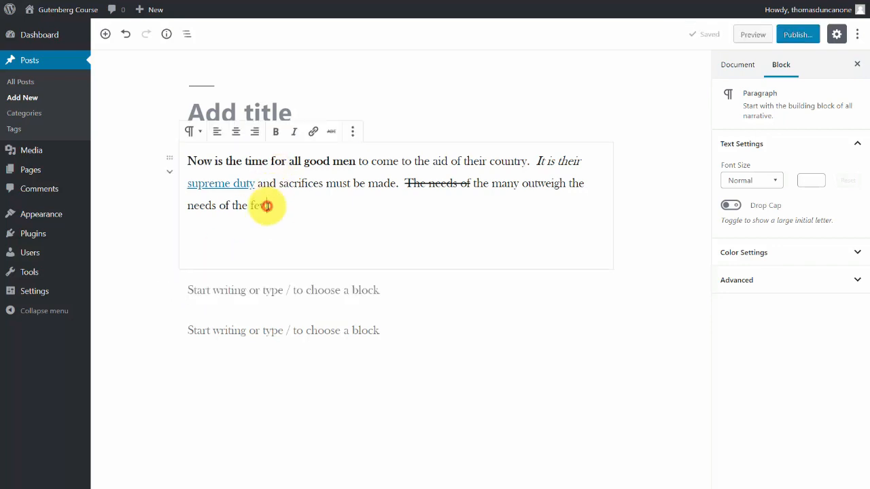
left_click(352, 133)
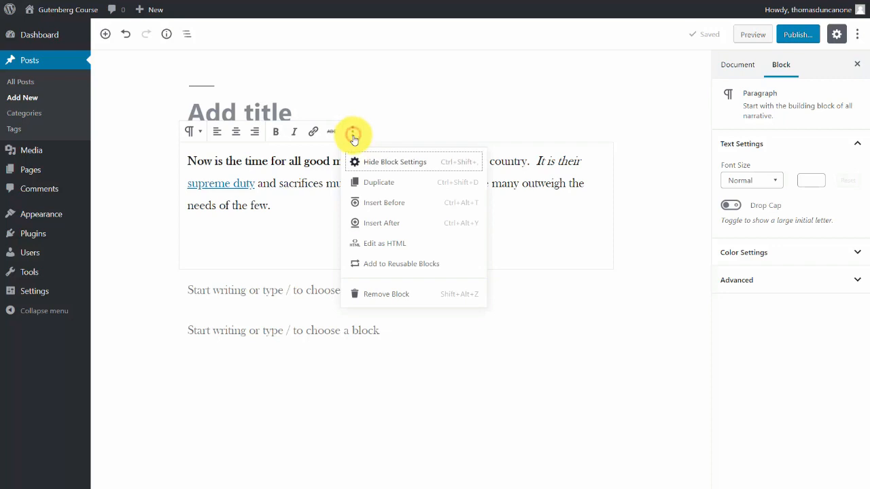
left_click(372, 184)
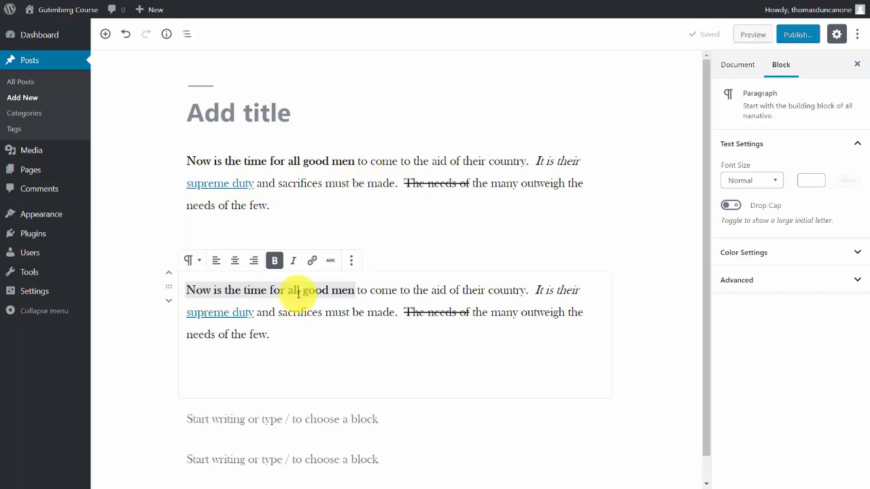
Give the duplicated paragraph the palette's lighter blue background and a custom green text color, #83a300, and deselect the block.
key("ctrl+a")
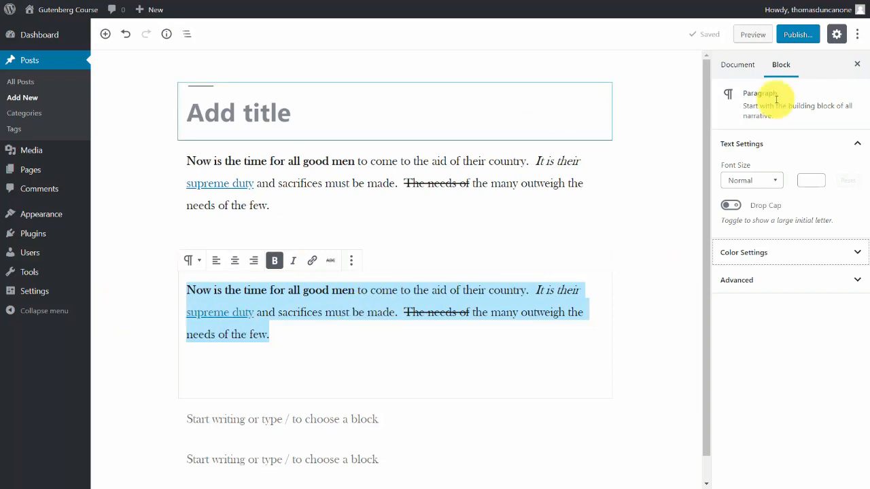
left_click(857, 253)
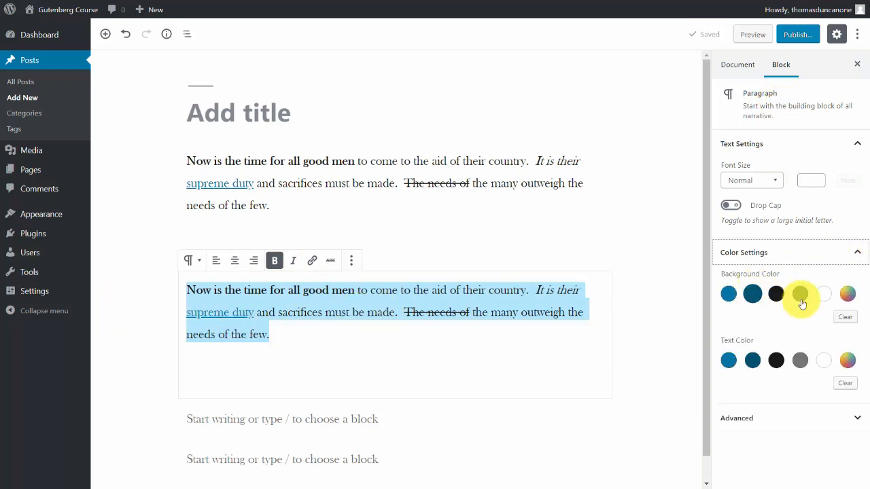
left_click(728, 294)
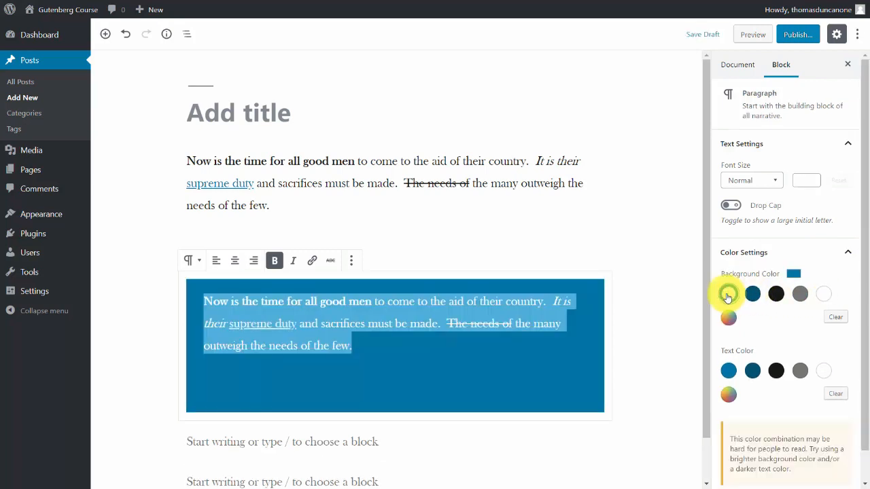
left_click(726, 393)
left_click_drag(741, 333, 701, 332)
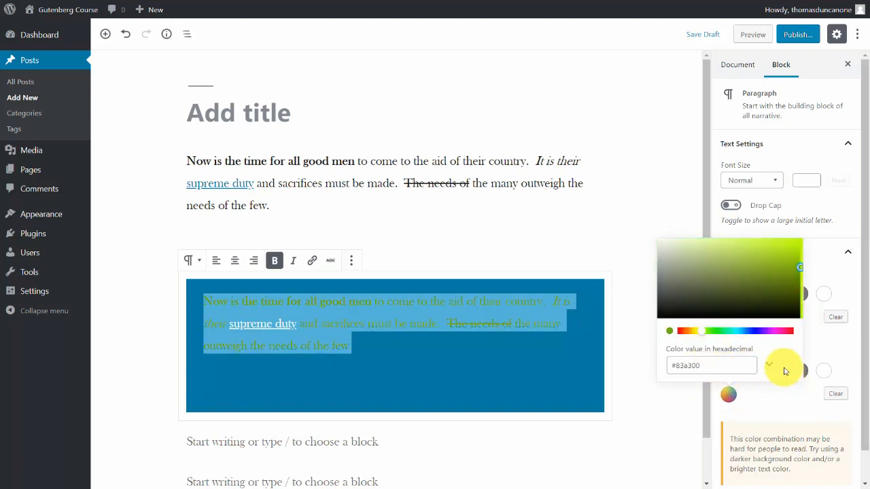
left_click(699, 410)
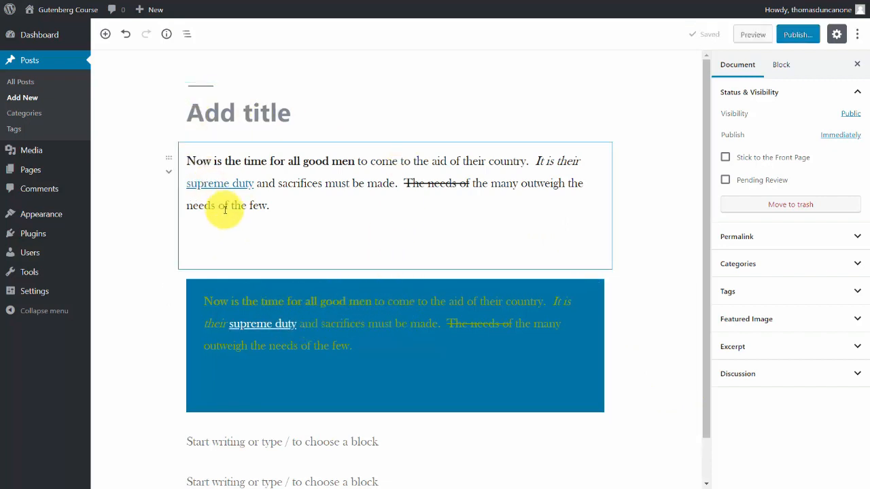
Center the text of the blue duplicated paragraph.
left_click(280, 302)
left_click_drag(203, 302, 369, 348)
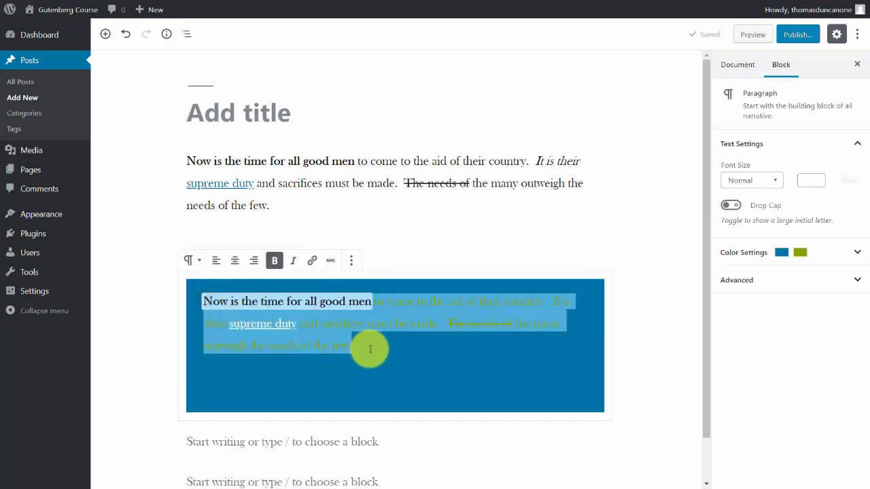
left_click(235, 265)
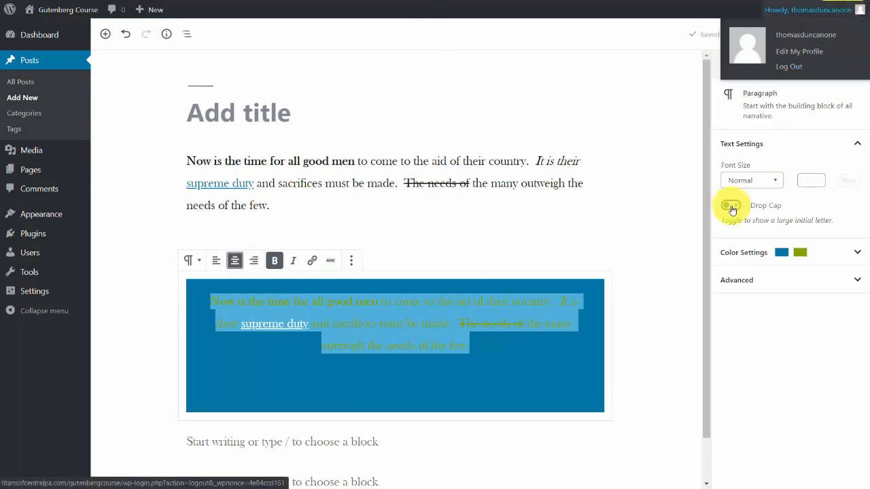
Try the Large font size and a drop cap on the blue paragraph, restore Normal size without drop cap, and deselect it.
left_click(772, 180)
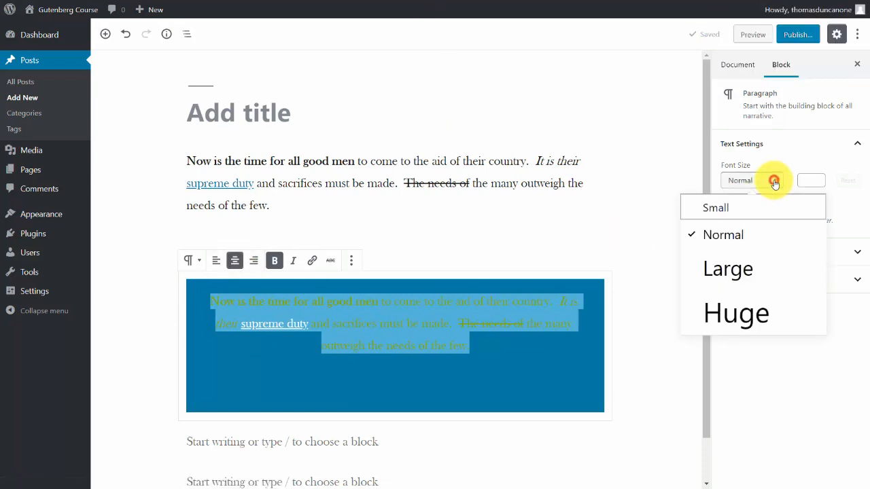
left_click(726, 267)
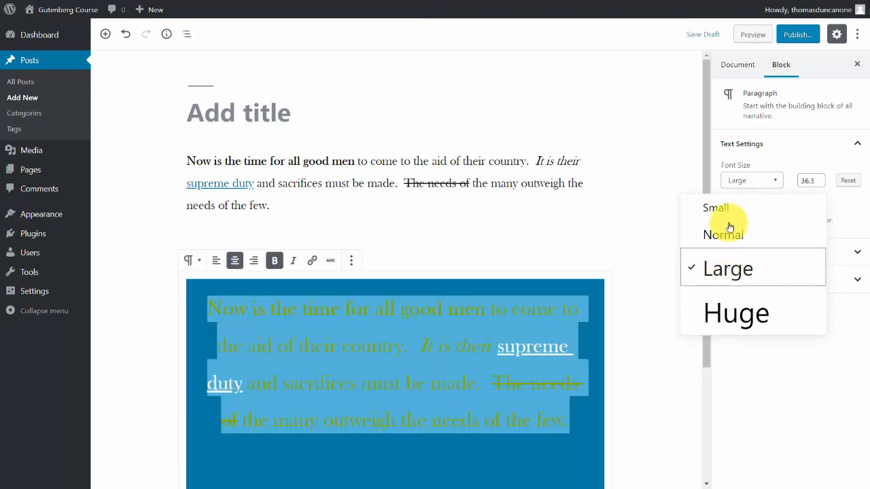
left_click(725, 233)
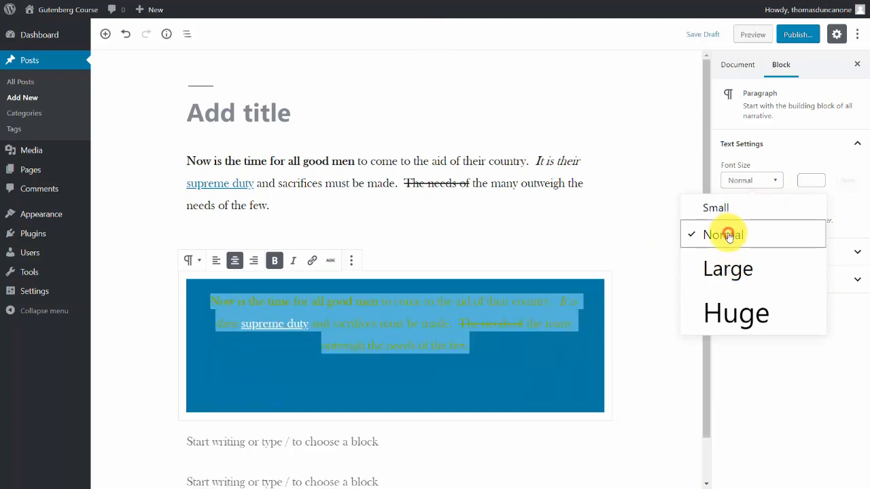
left_click(684, 147)
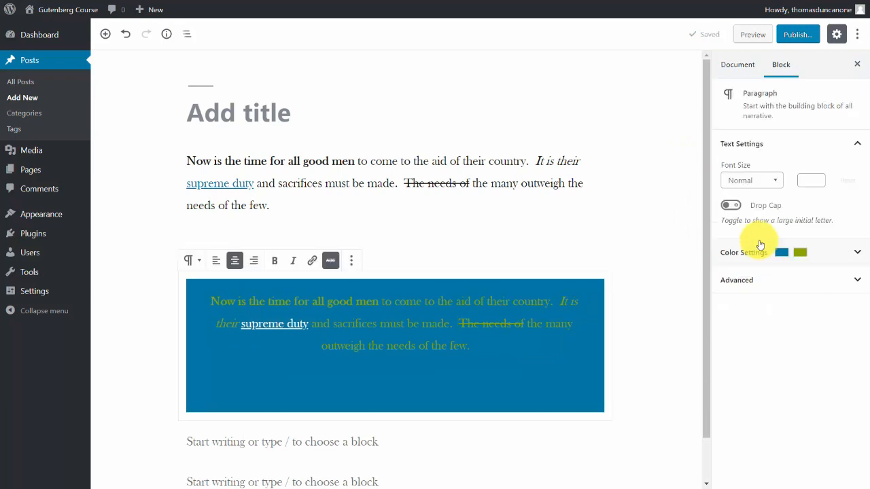
left_click(733, 206)
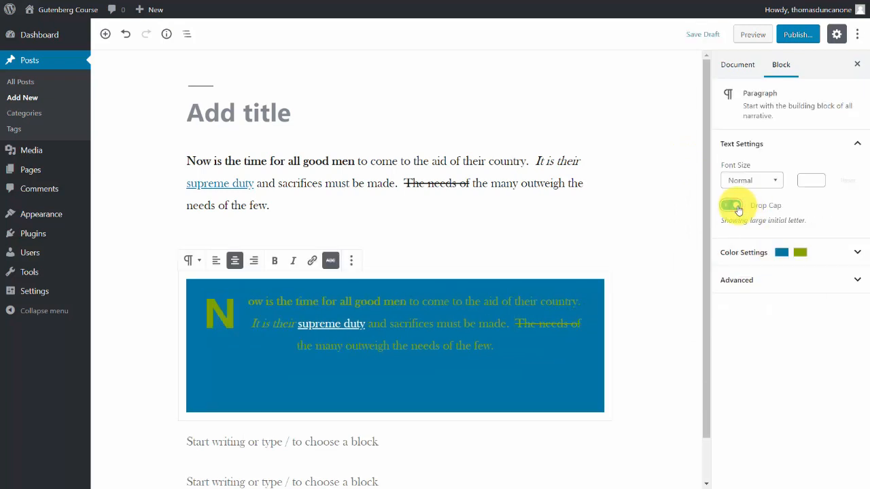
left_click(736, 207)
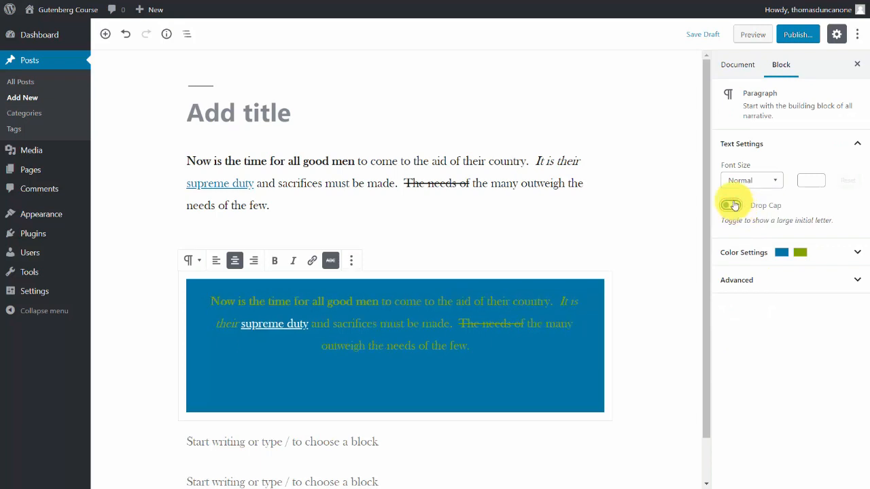
left_click(276, 190)
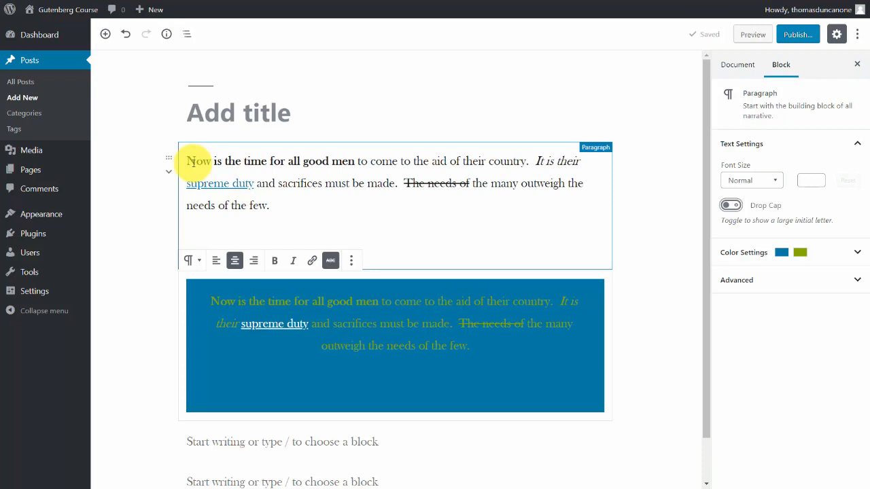
left_click(129, 146)
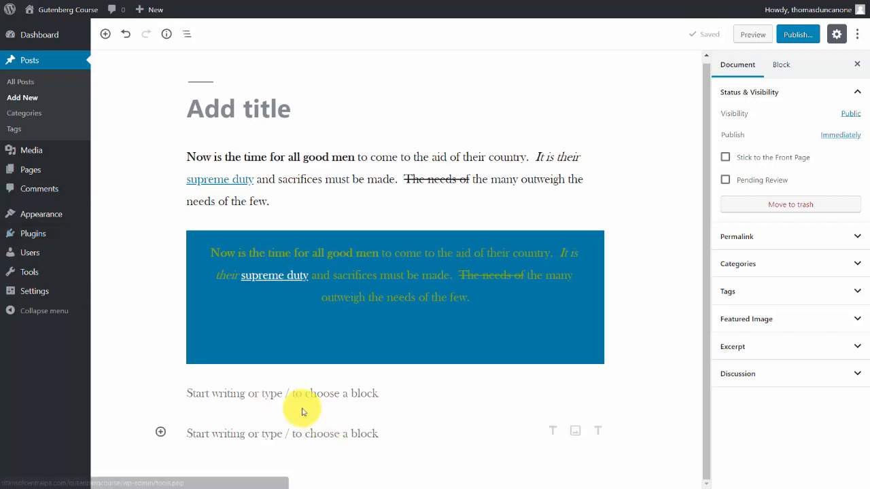
Insert an image block below the blue paragraph, and fill it with podcast.png from the media library.
left_click(219, 389)
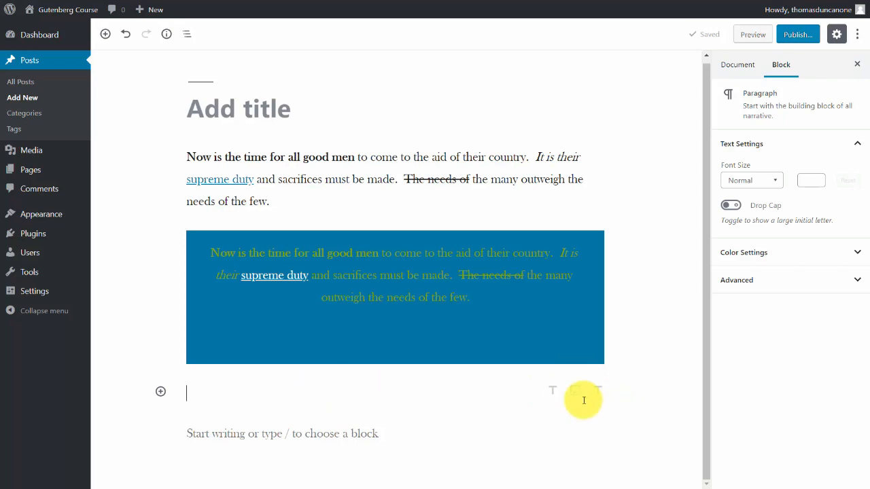
left_click(161, 392)
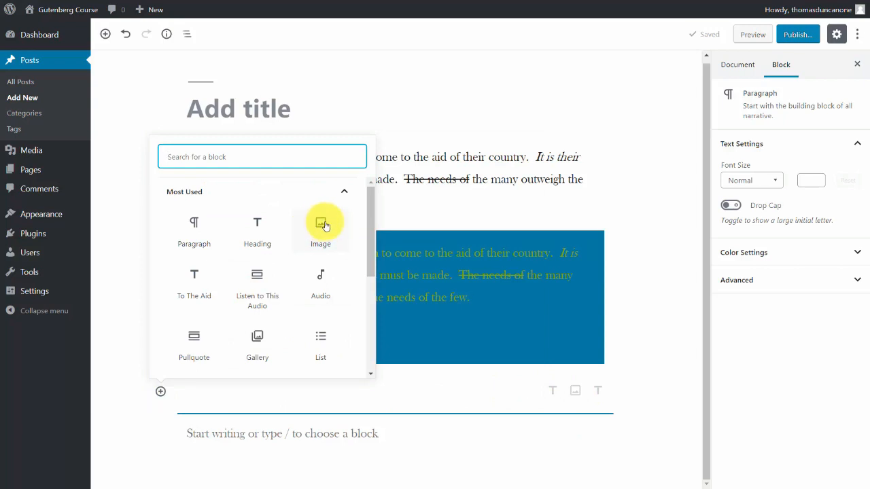
left_click(320, 226)
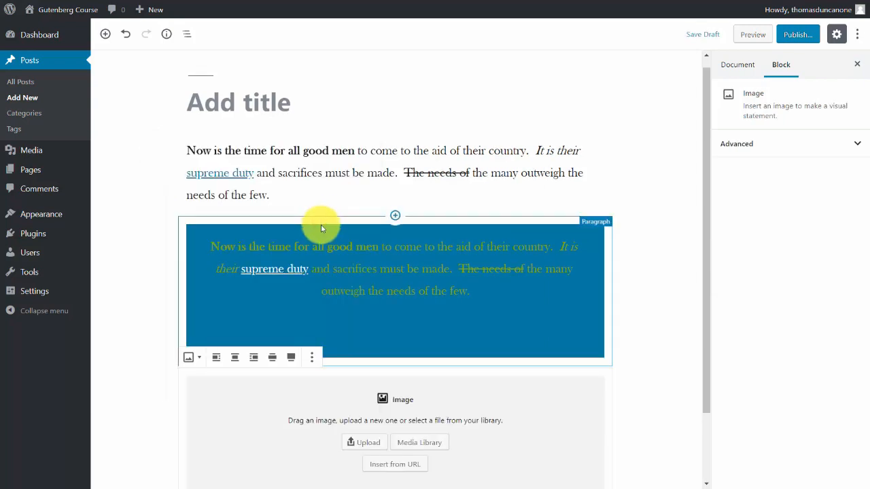
scroll(638, 307, "down", 1)
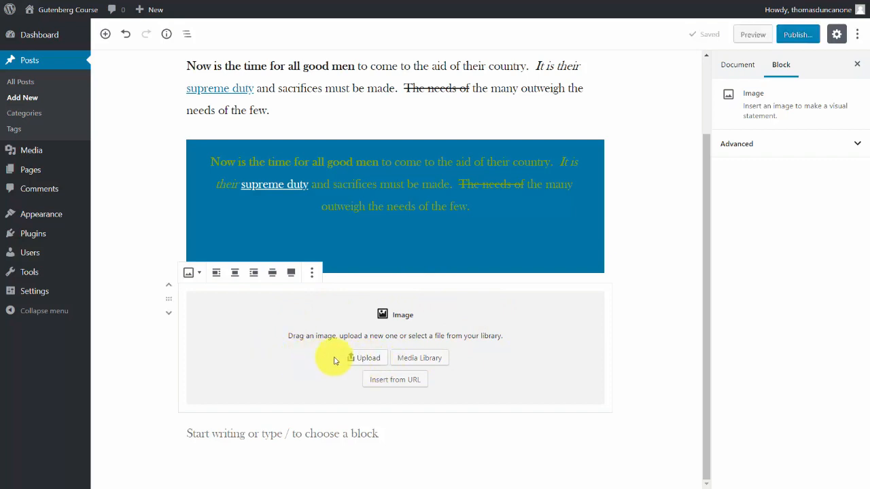
left_click(405, 360)
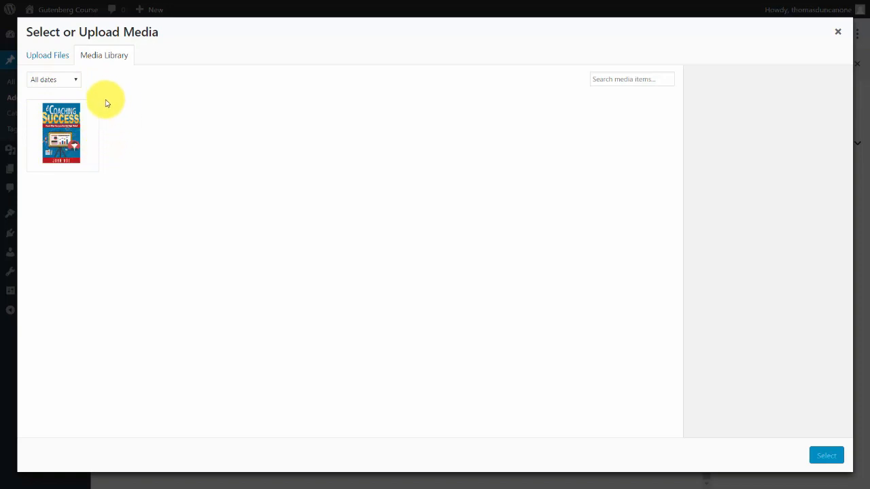
left_click(60, 131)
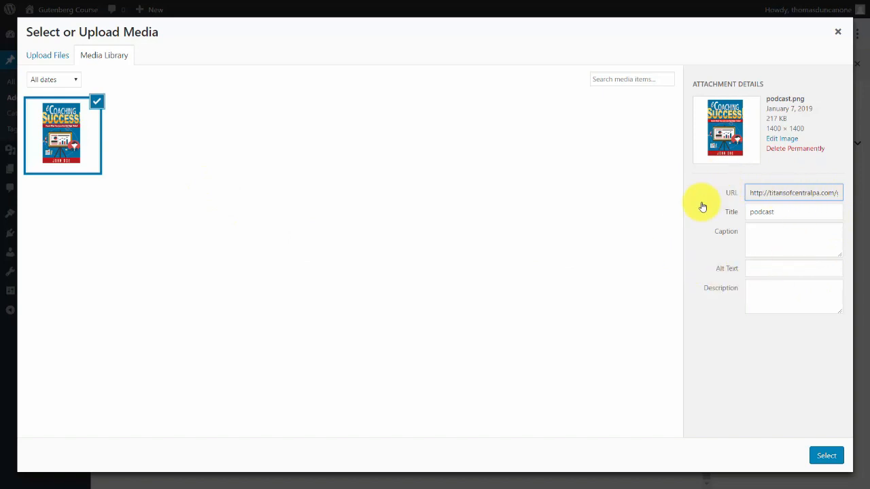
left_click(826, 456)
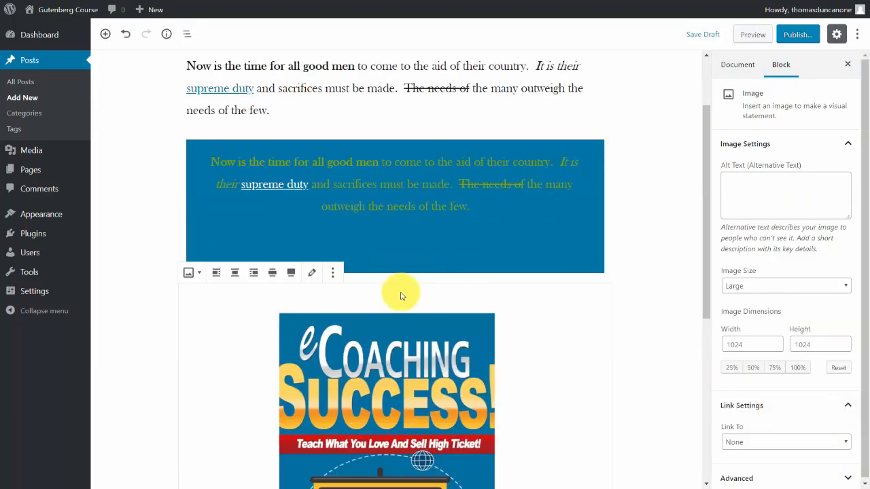
Try left, center, wide and full-width alignment on the book cover image, and settle on center alignment.
scroll(400, 296, "down", 2)
scroll(383, 249, "down", 3)
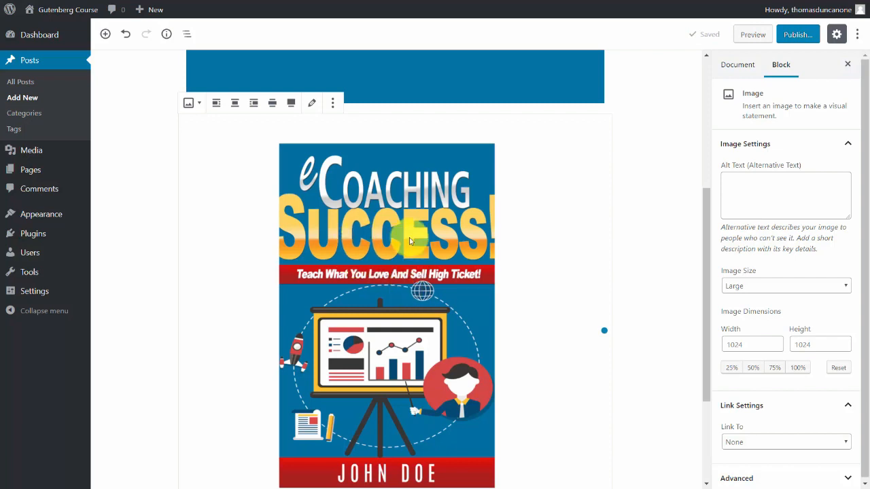
left_click(215, 104)
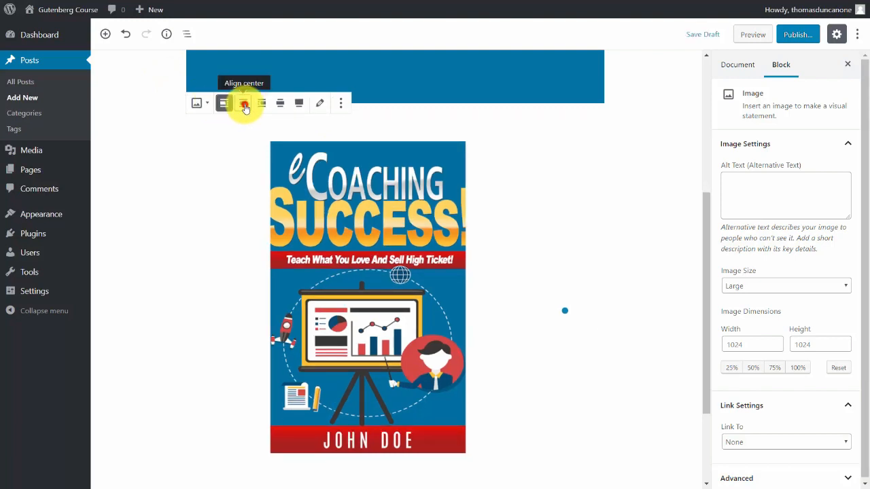
left_click(242, 103)
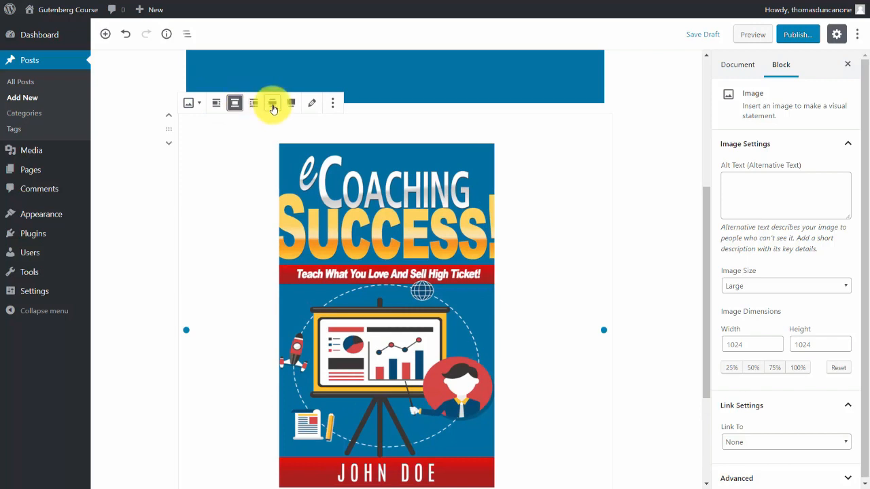
left_click(272, 104)
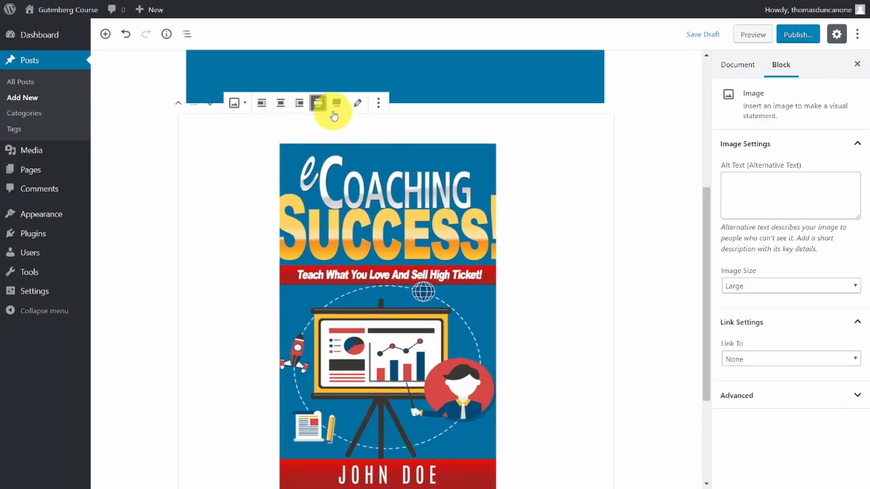
left_click(335, 108)
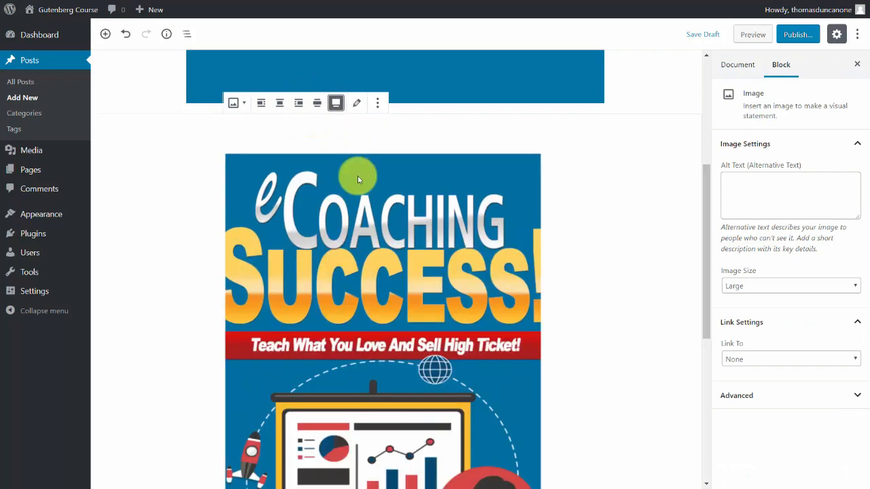
left_click(279, 103)
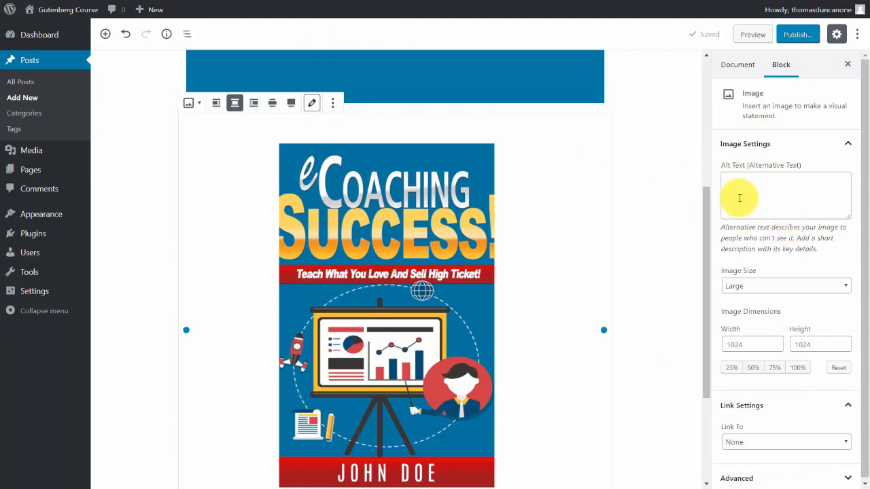
Set the book cover's image size to Thumbnail.
left_click(792, 286)
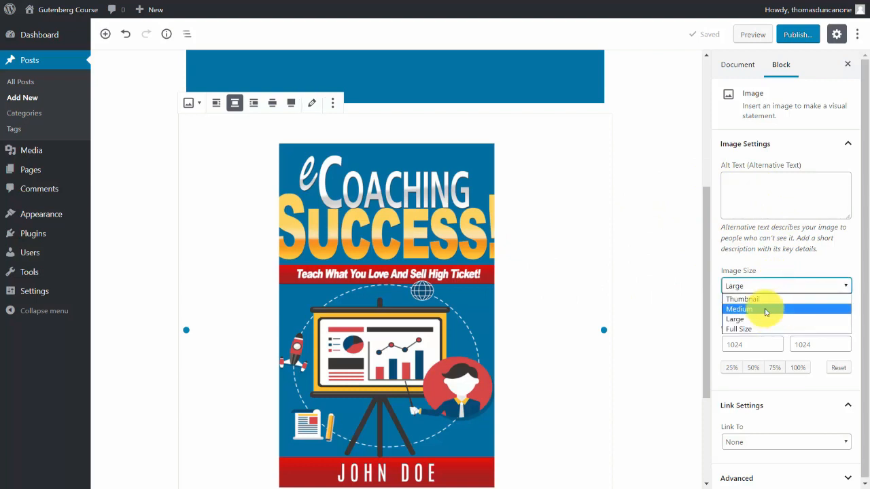
left_click(764, 300)
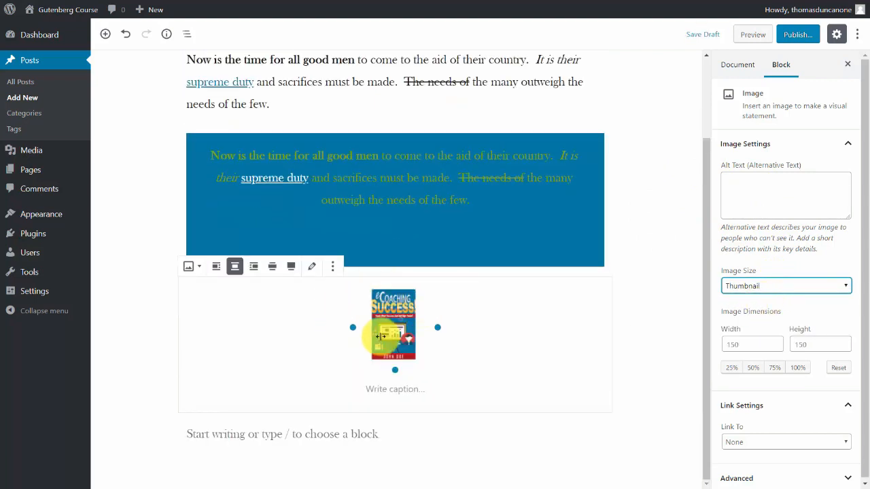
Set the book cover's image size to Medium and scale its dimensions to 75%.
left_click(777, 286)
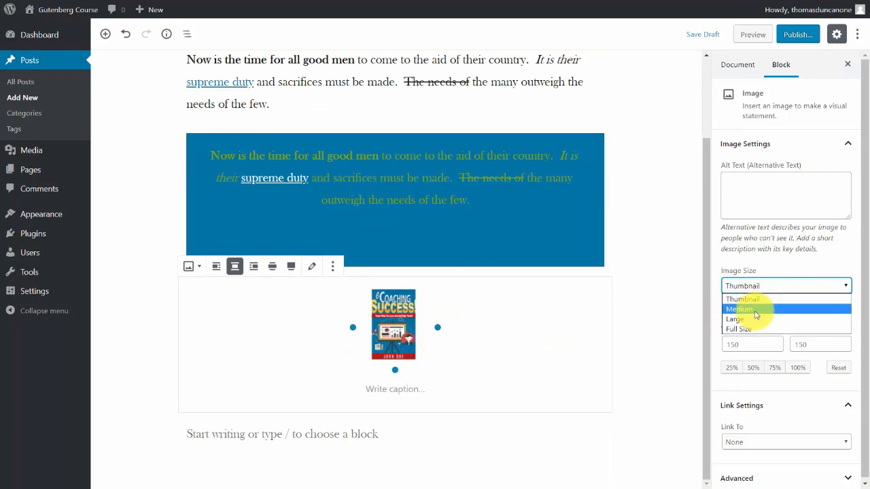
left_click(754, 310)
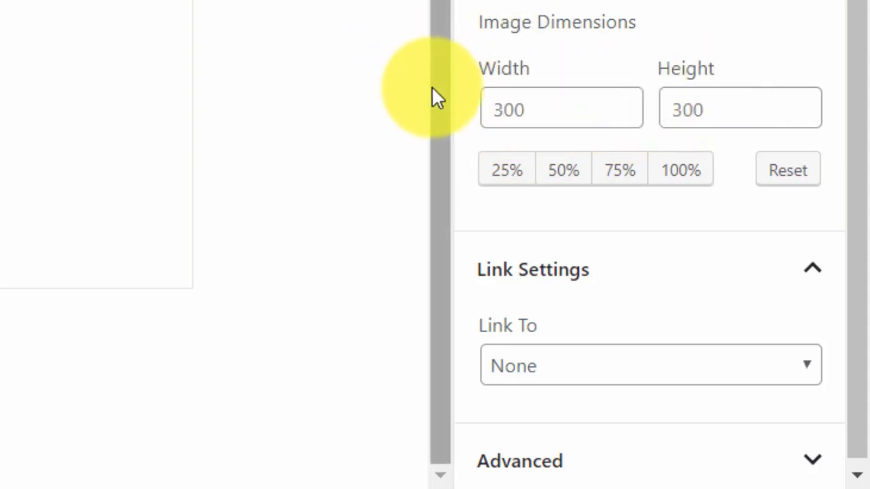
left_click(624, 176)
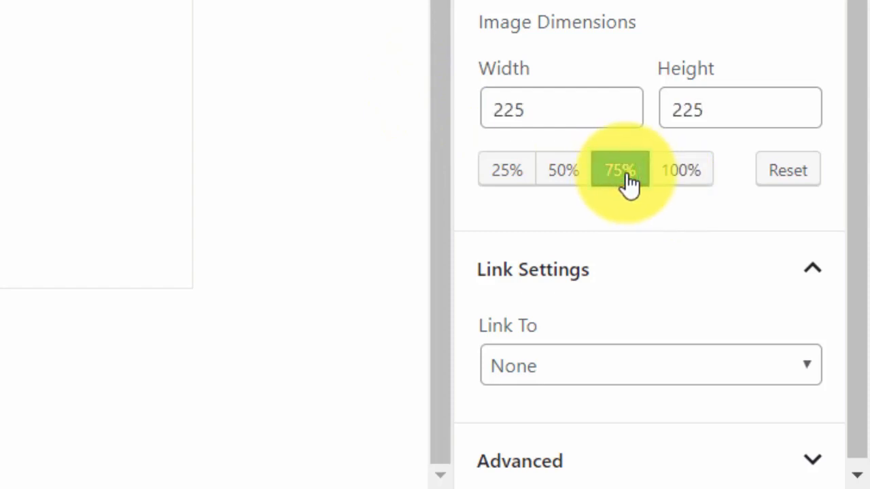
scroll(807, 362, "down", 1)
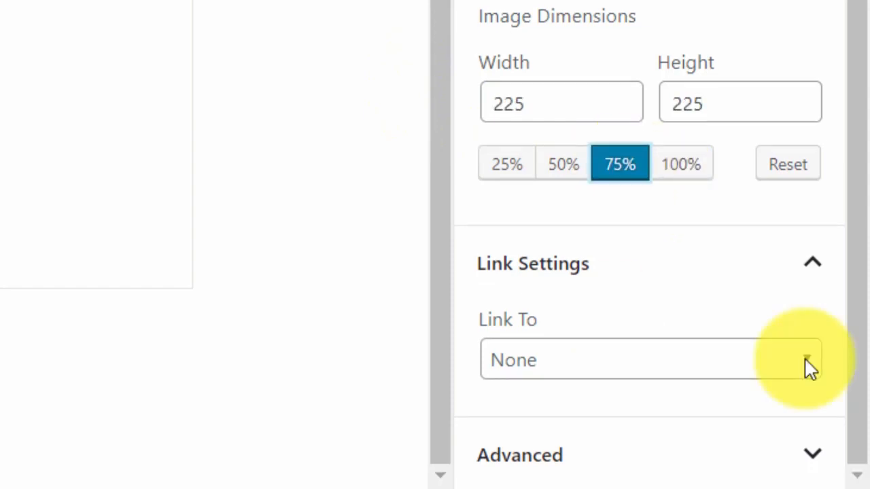
left_click(806, 362)
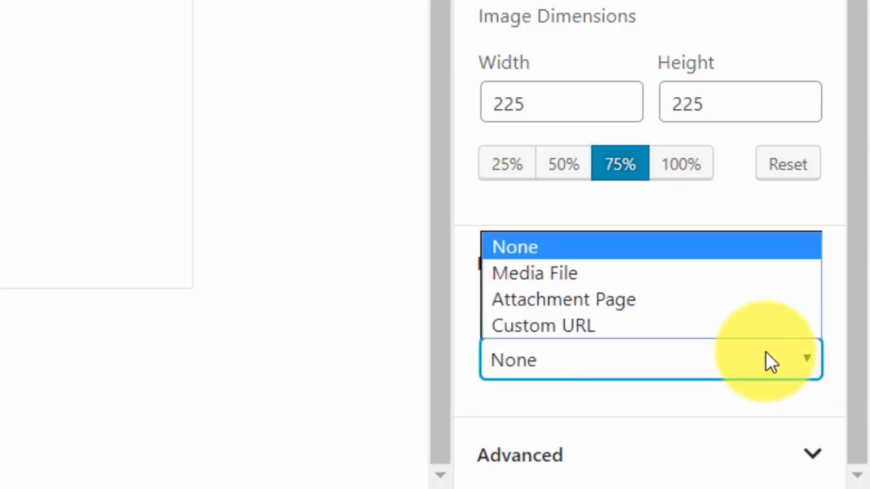
left_click(542, 325)
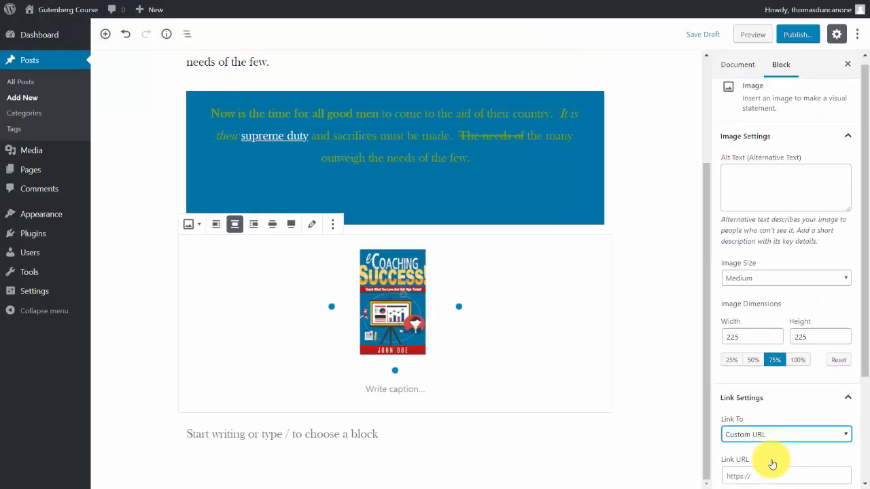
left_click(761, 424)
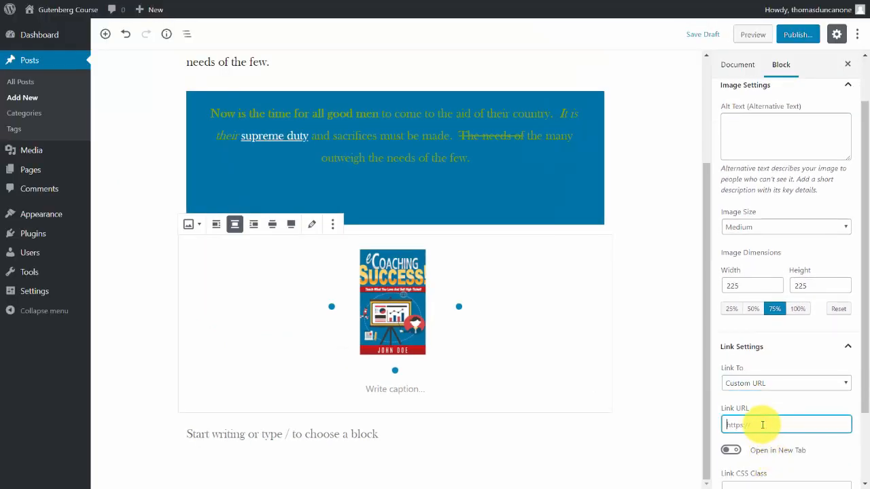
left_click(114, 395)
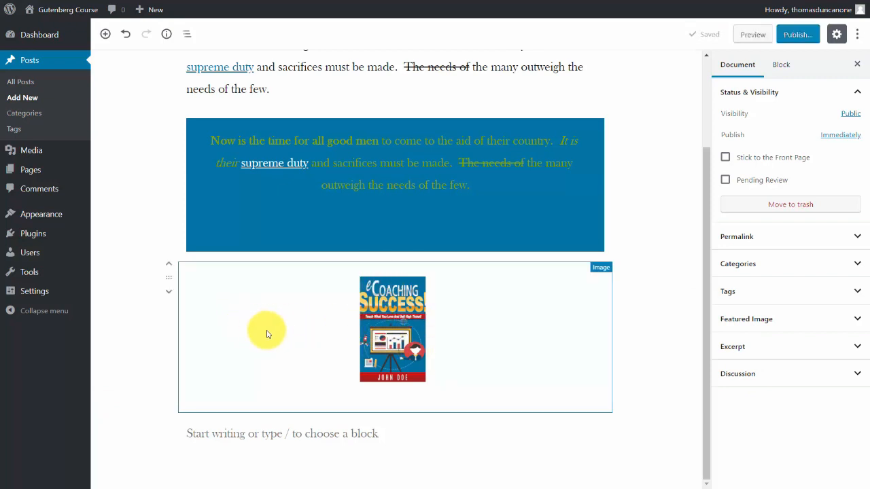
Try the book cover above the blue paragraph with left alignment, and undo the alignment.
left_click(183, 282)
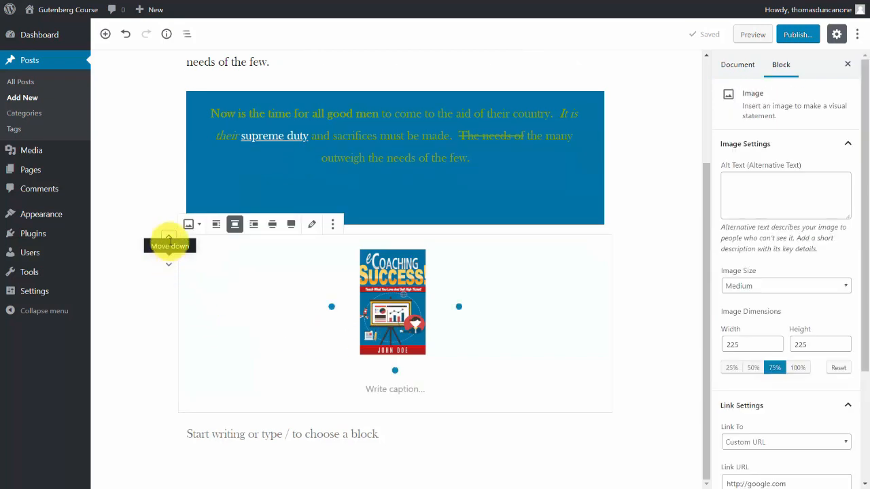
left_click(170, 237)
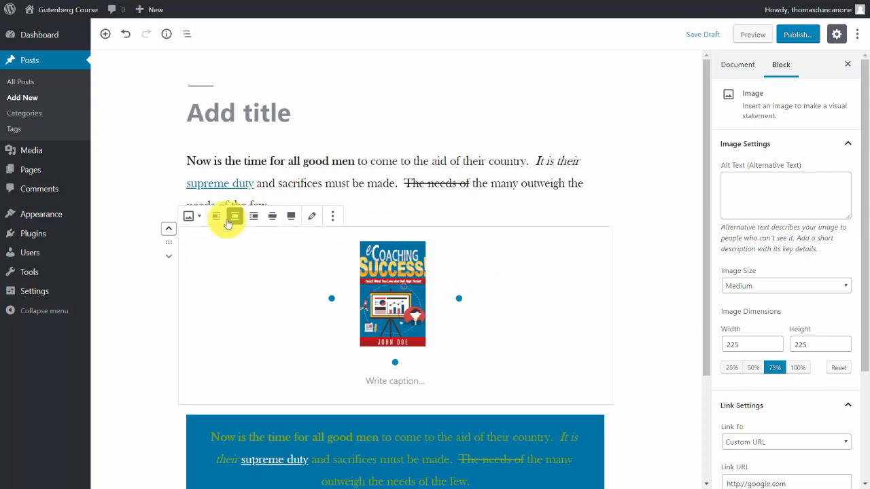
left_click(216, 216)
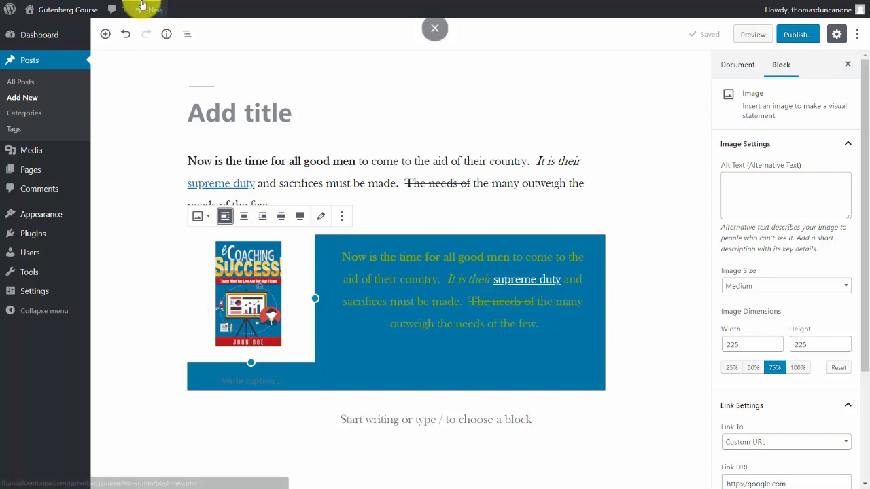
left_click(125, 35)
left_click(126, 34)
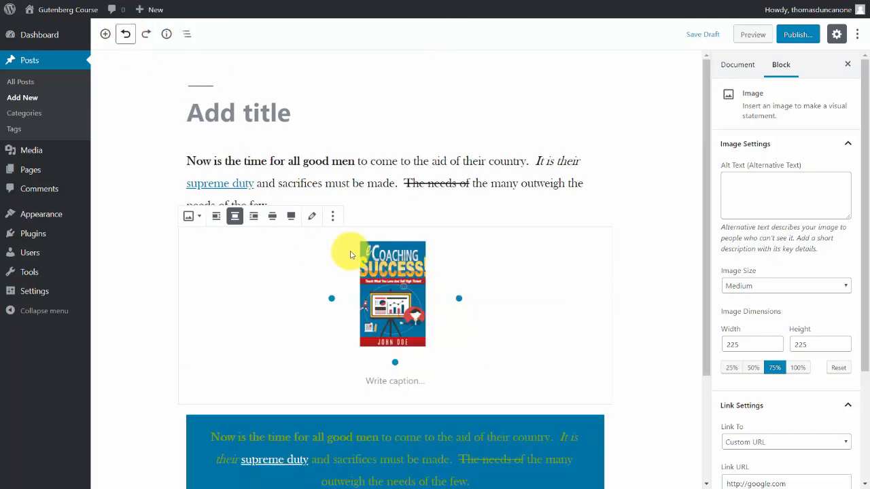
Try the book cover above the first paragraph with left alignment, and undo back to its place below the blue paragraph.
left_click(168, 229)
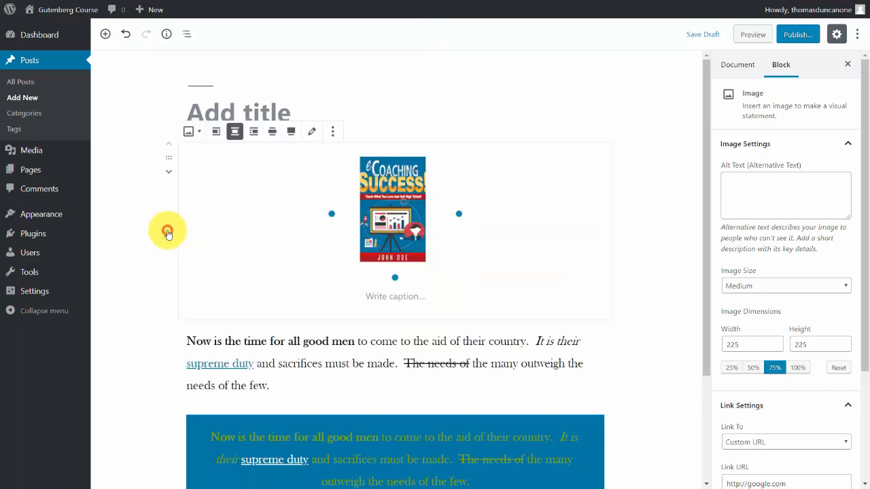
left_click(216, 131)
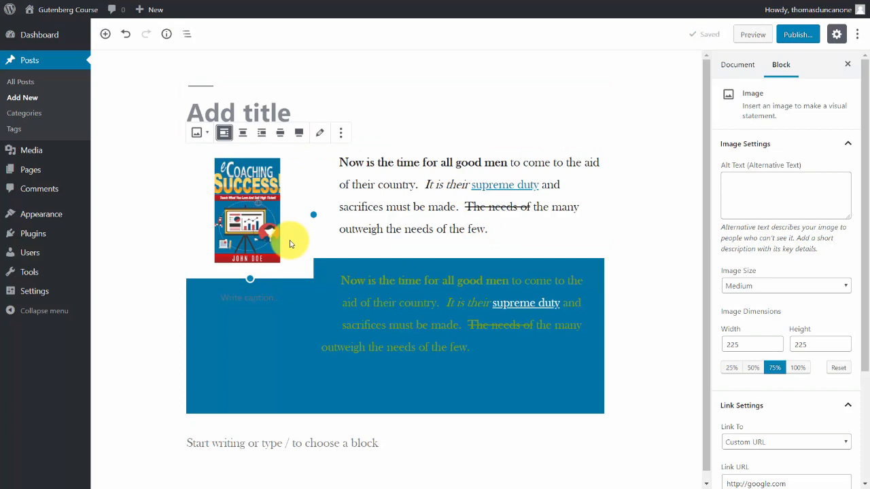
key("ctrl+z")
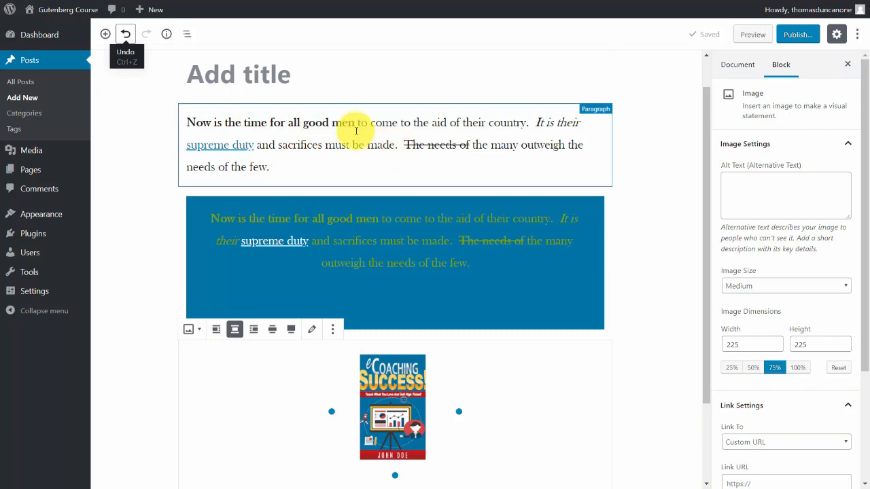
Transform the first paragraph block, starting "Now is the time for all good men", into a list.
left_click(189, 120)
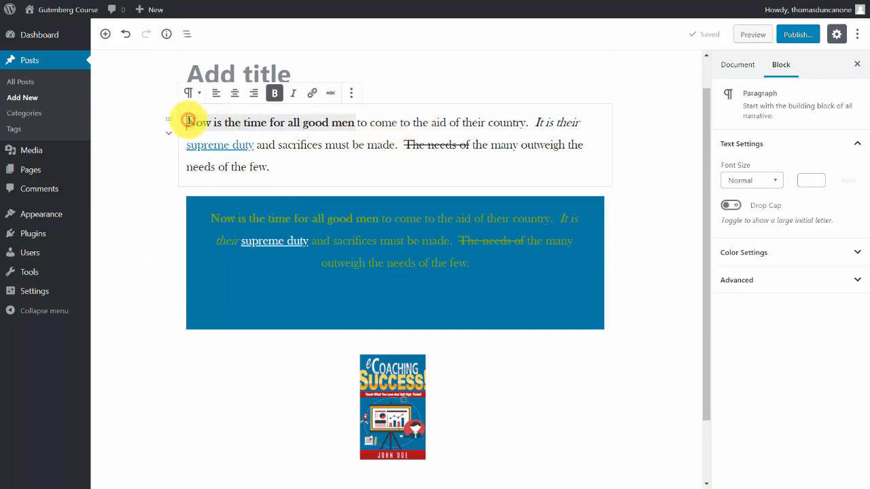
left_click_drag(188, 123, 279, 171)
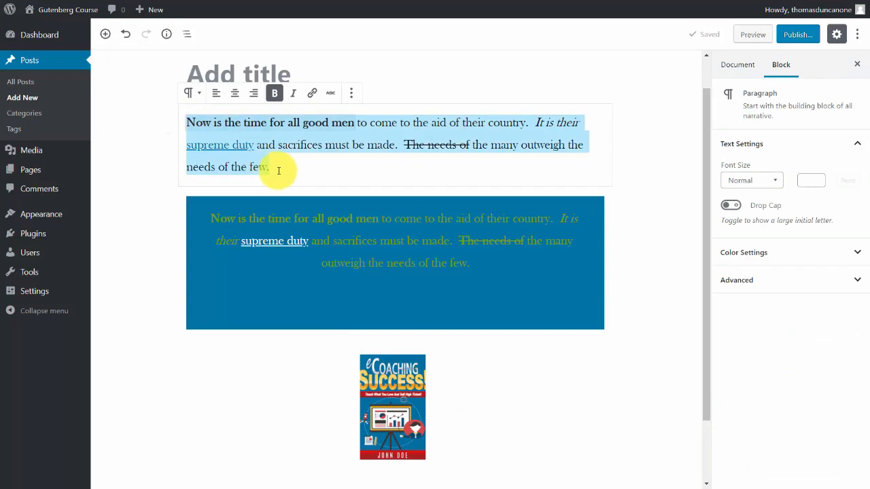
left_click(192, 95)
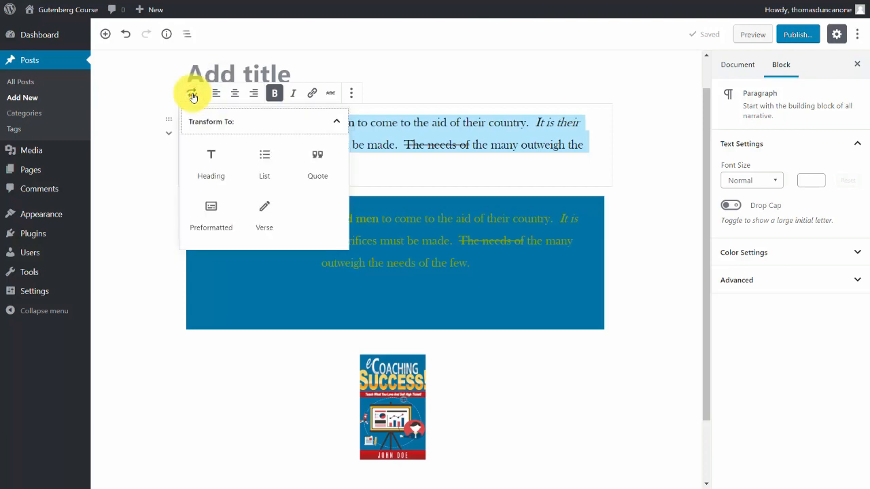
left_click(264, 158)
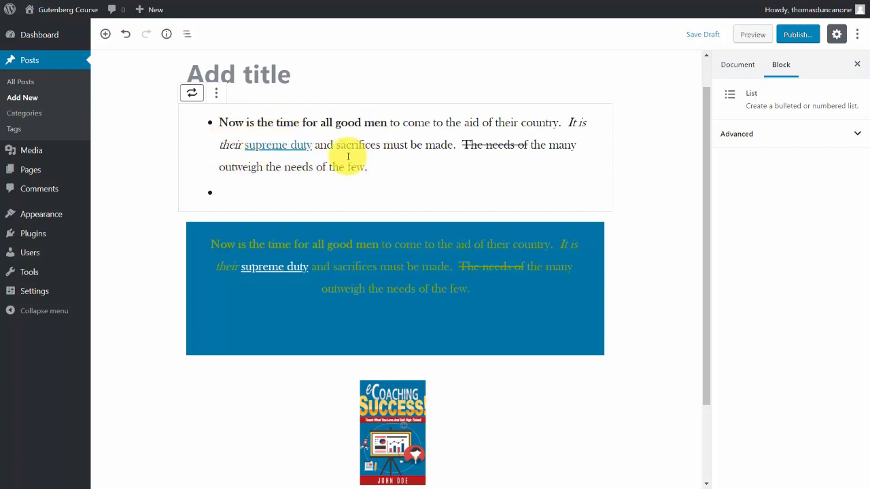
Split the list text into separate bullets before "It is their" and before "The needs of".
left_click(569, 124)
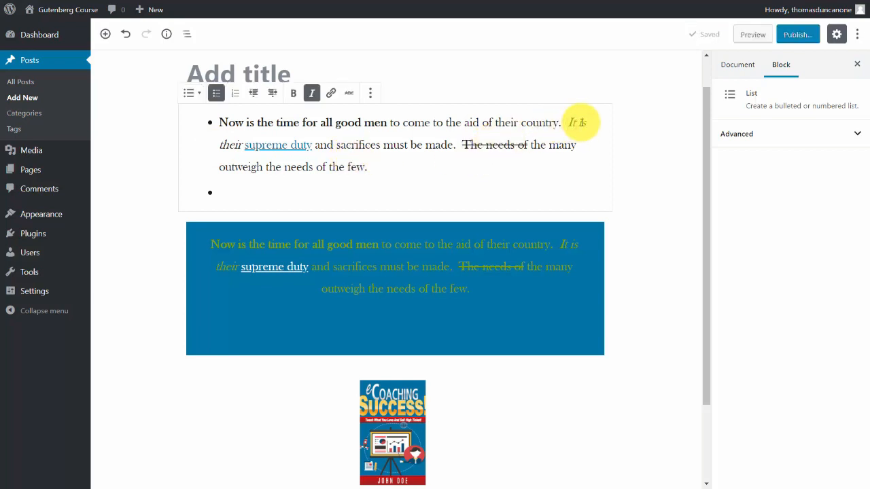
key("Return")
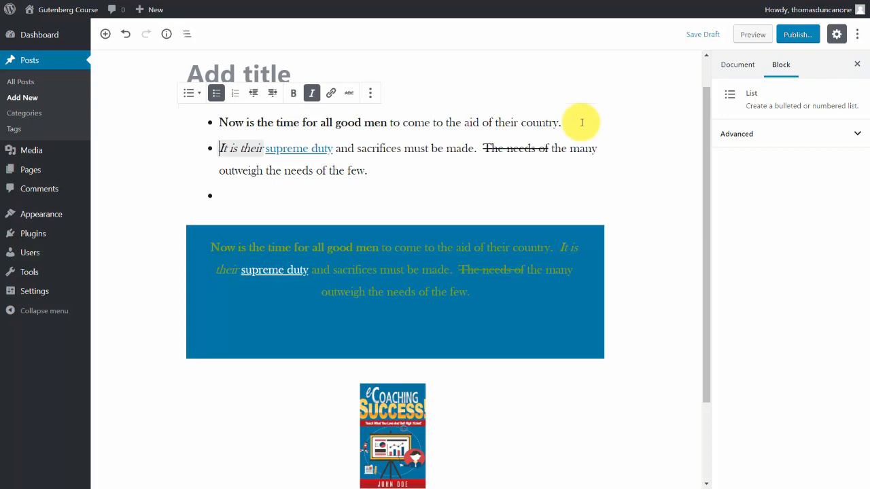
left_click(486, 150)
key("Return")
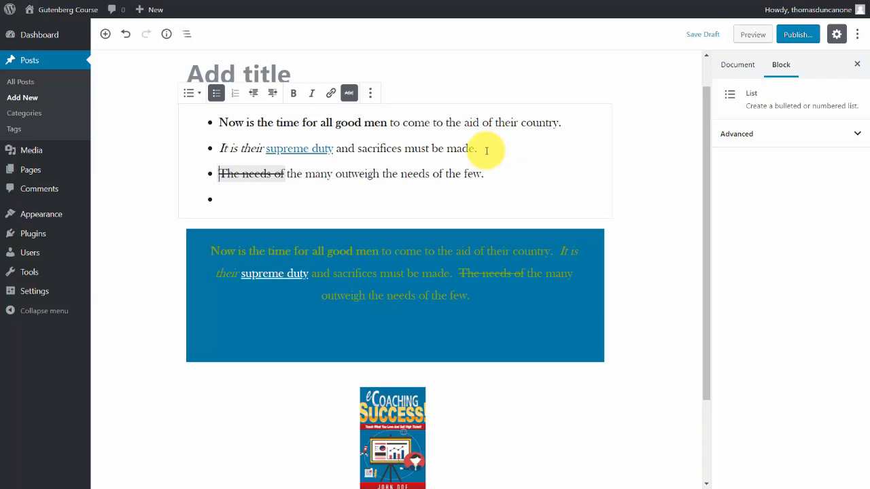
Try the list as an ordered list, and convert it back to an unordered list.
left_click(252, 121)
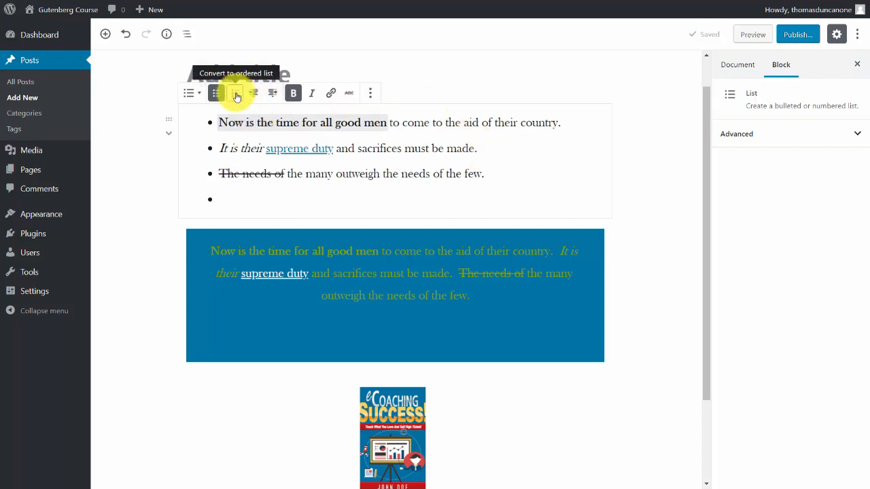
left_click(235, 93)
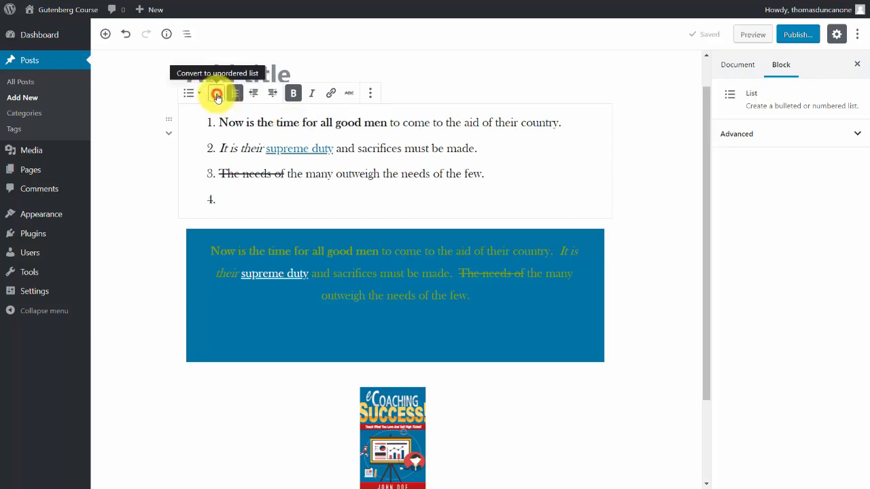
left_click(217, 97)
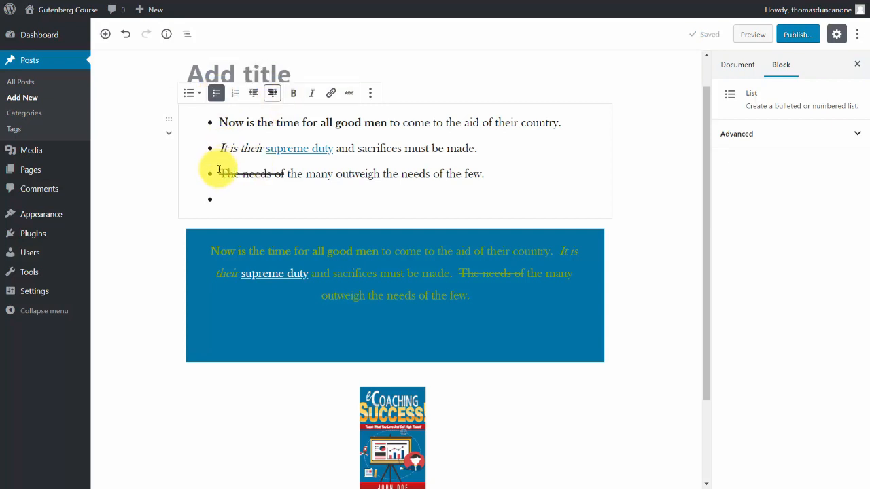
Try indenting the "The needs of" bullet as a sub-item, and outdent it again.
left_click(218, 170)
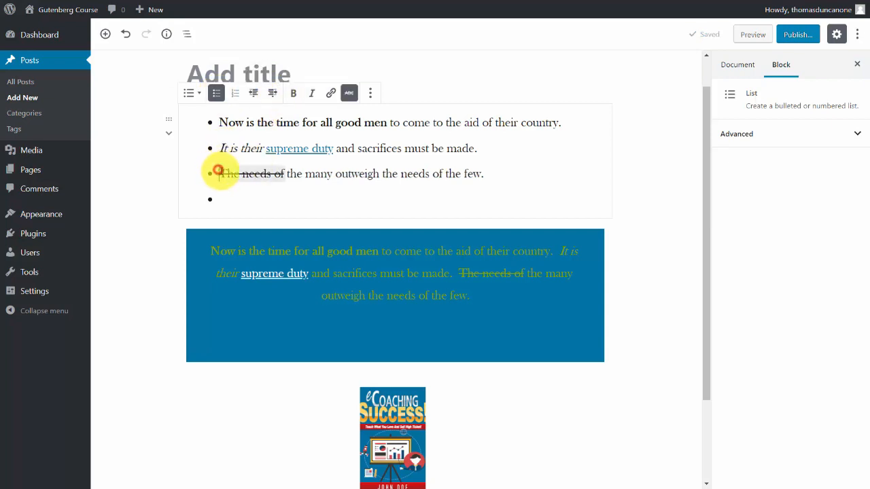
left_click(270, 95)
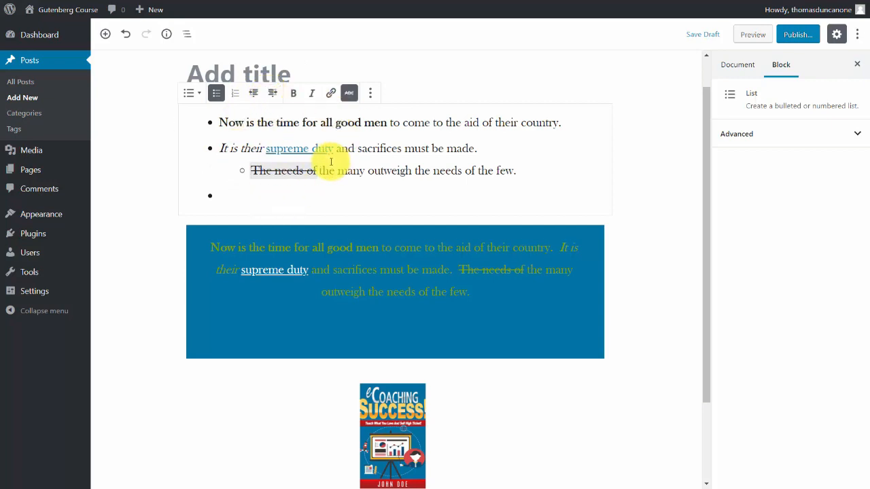
left_click(252, 92)
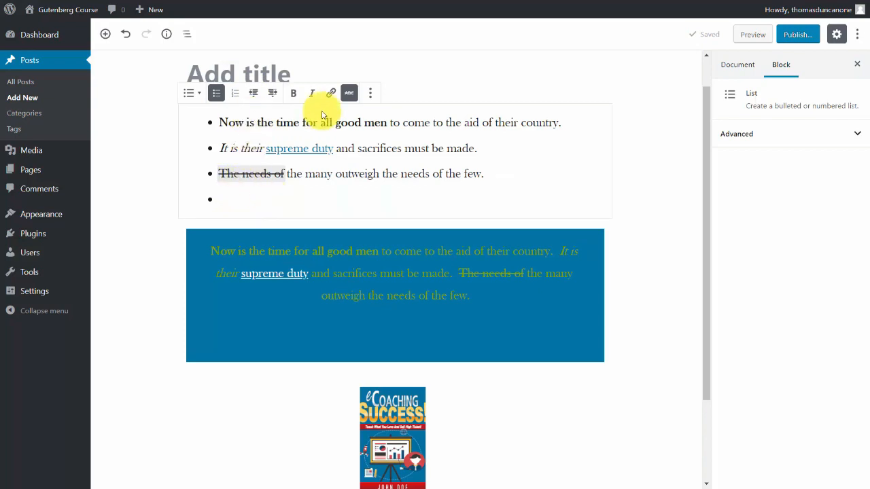
Insert a list block below the first list with bullets reading How, Why, Where, Who and What "is the Question".
left_click(105, 35)
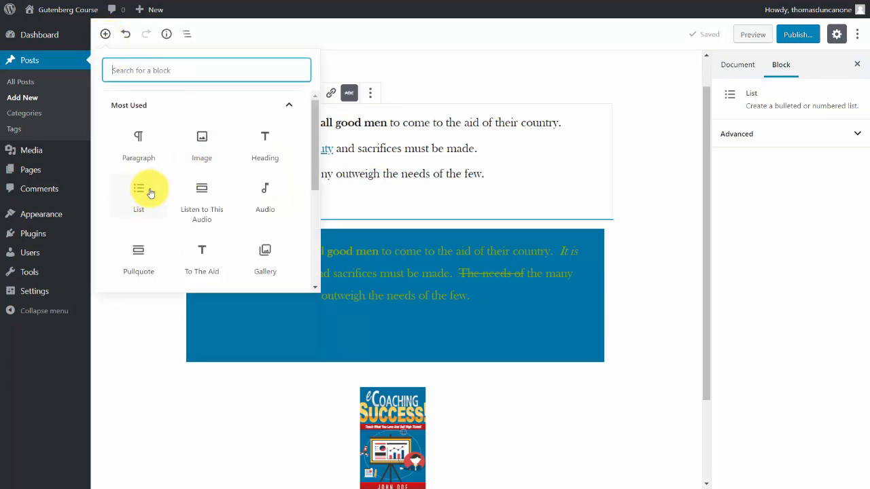
scroll(220, 150, "down", 5)
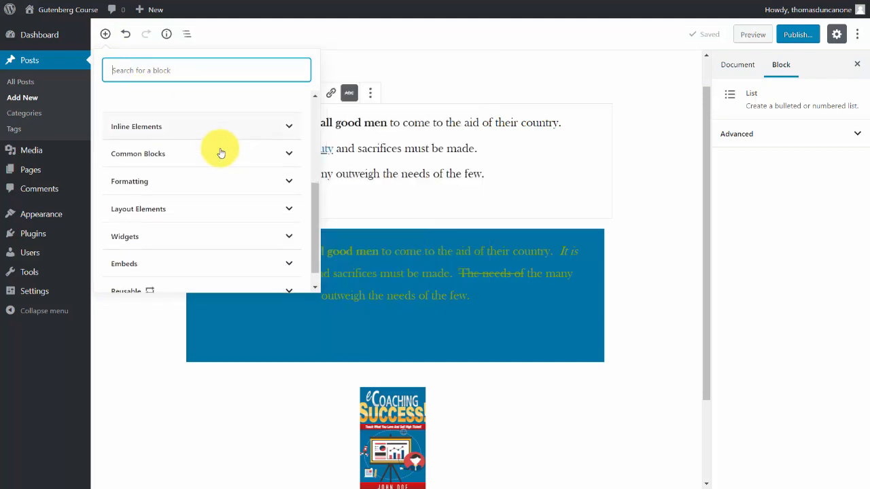
left_click(217, 153)
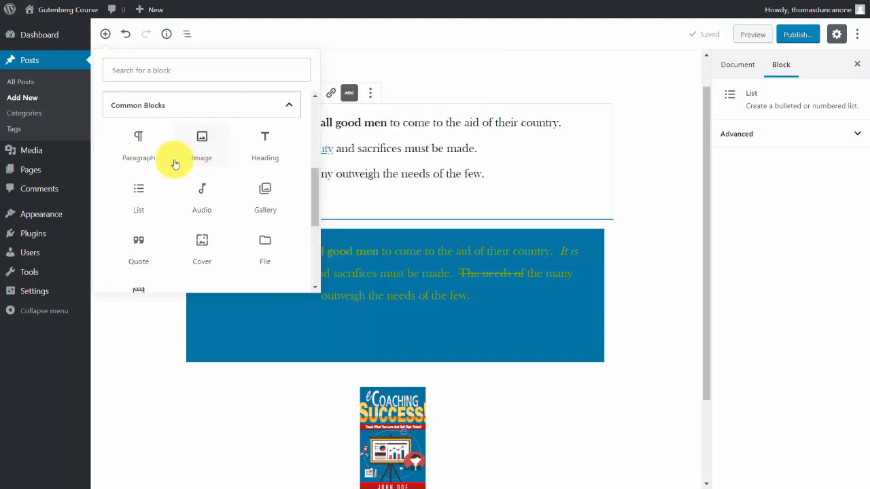
left_click(140, 193)
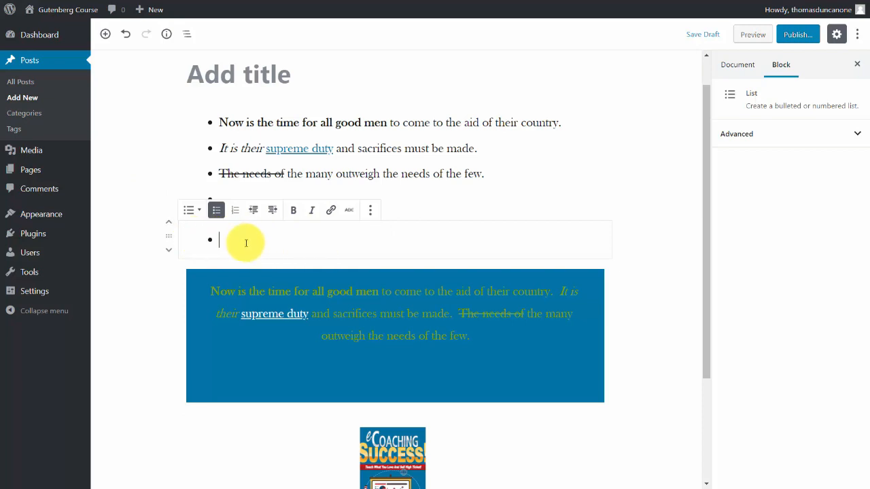
type("How is the Question Why is the Question Where is the Question Who is the Question")
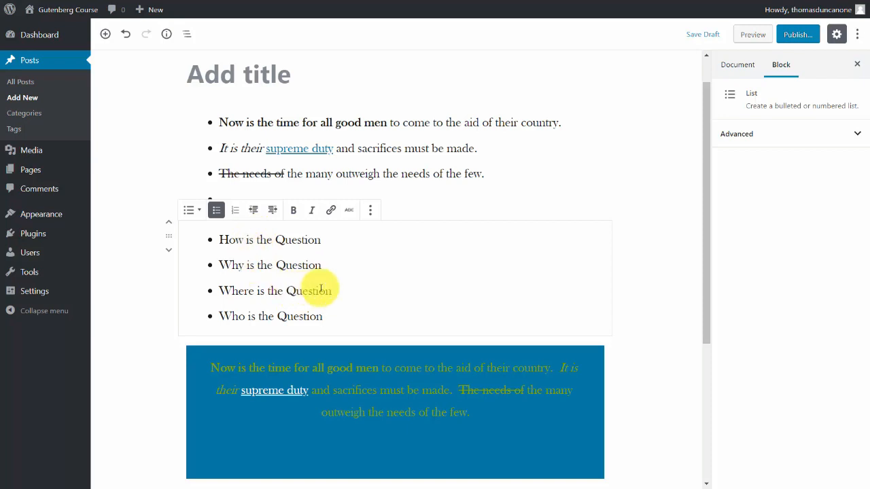
key("Return")
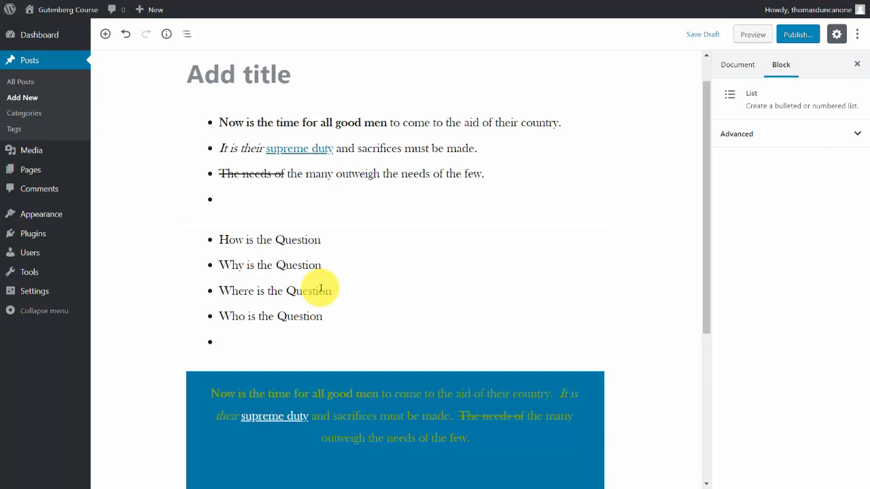
type("What is the Question")
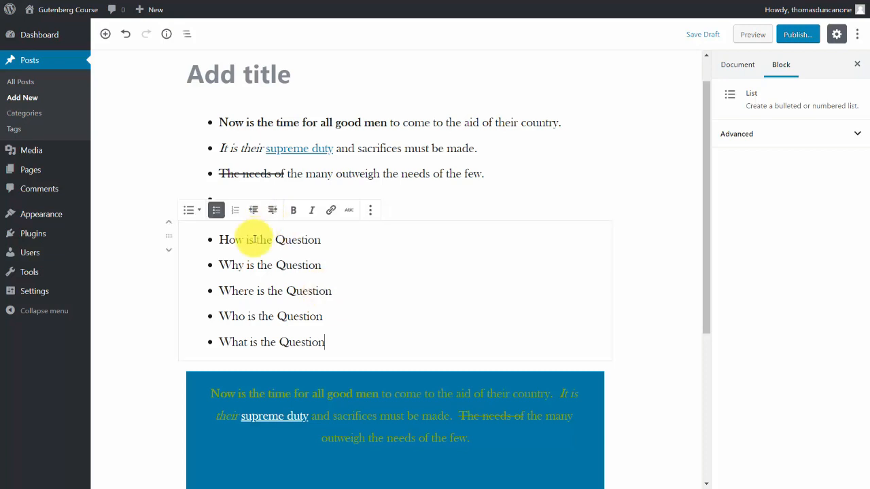
Convert the How, Why, Where, Who and What list to an ordered list and move it above the first bulleted list.
left_click_drag(219, 239, 333, 348)
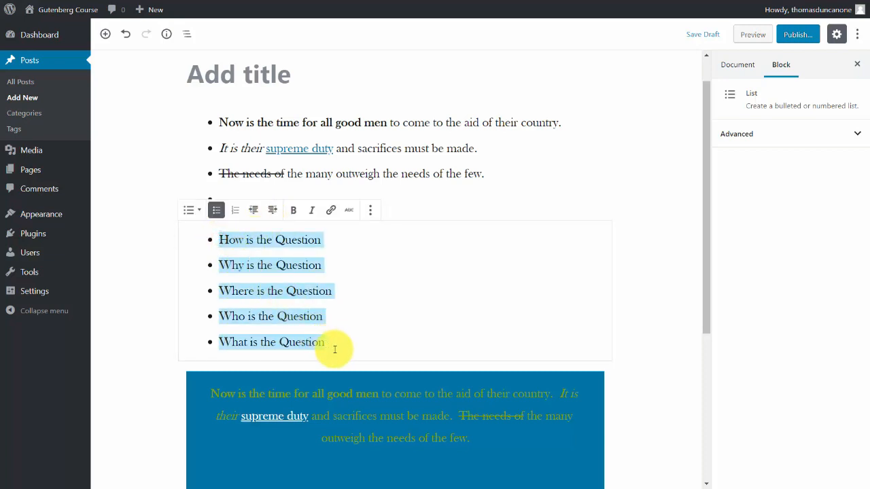
left_click(235, 211)
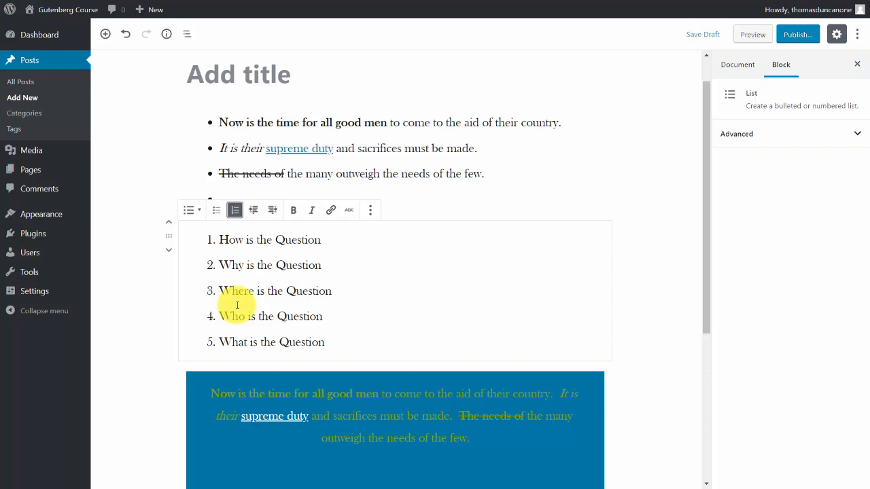
left_click(144, 215)
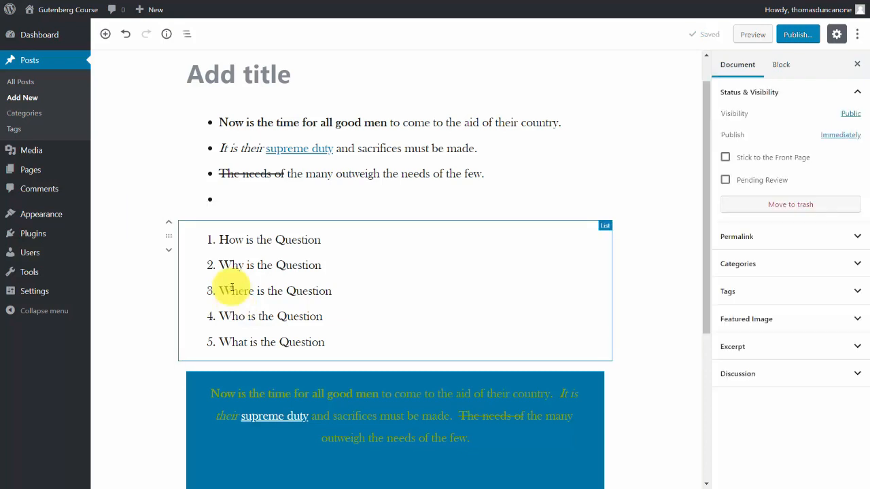
left_click(171, 226)
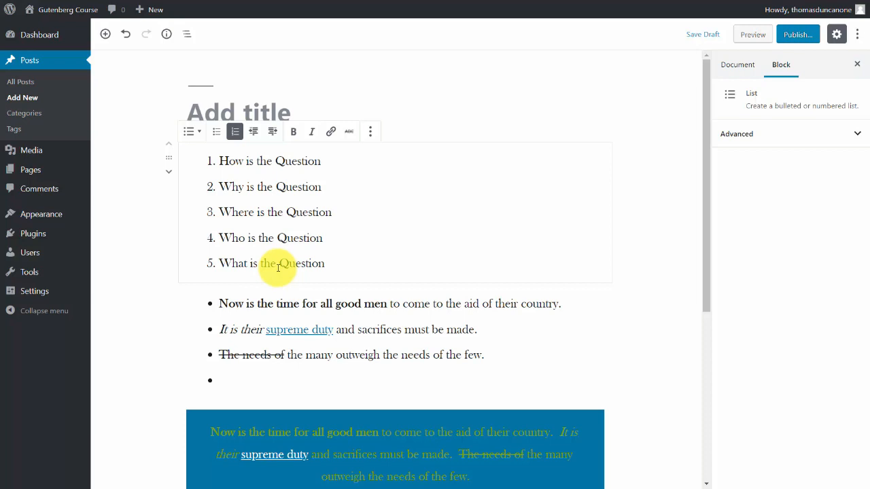
Try uploading "1 - Overview.mp4" into a Video block below the ordered list, and delete that block.
scroll(150, 365, "down", 5)
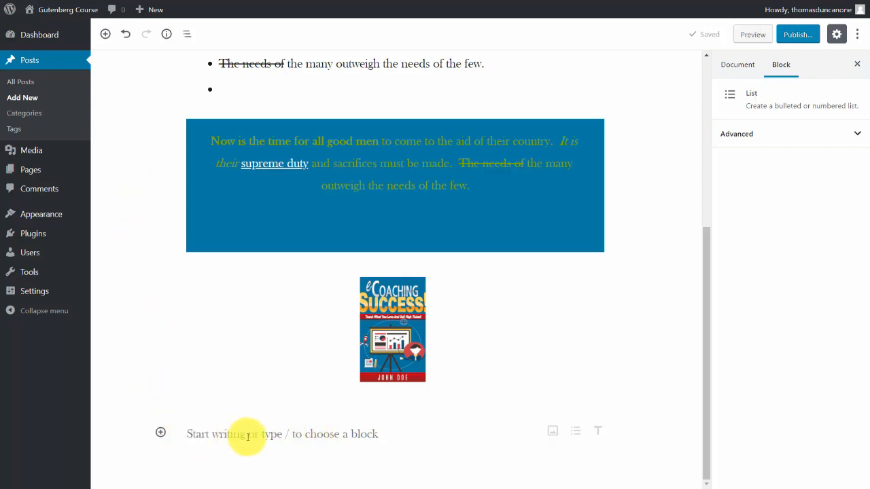
left_click(106, 35)
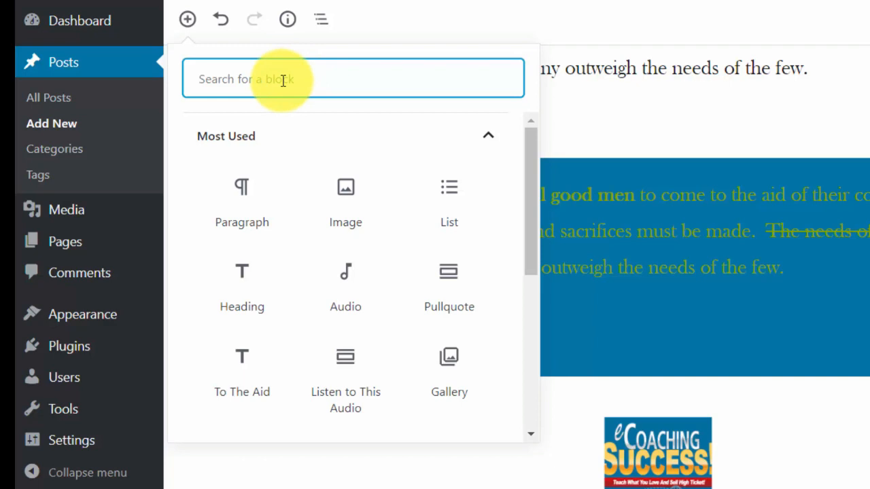
type("v")
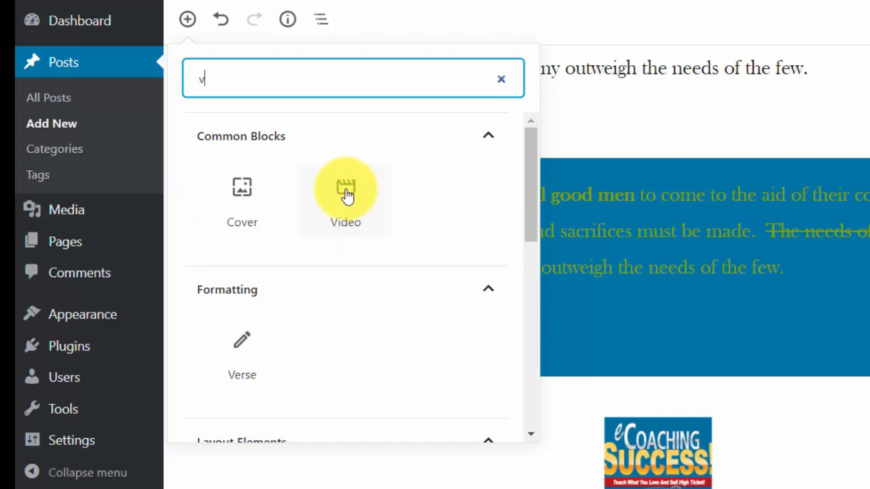
left_click(347, 193)
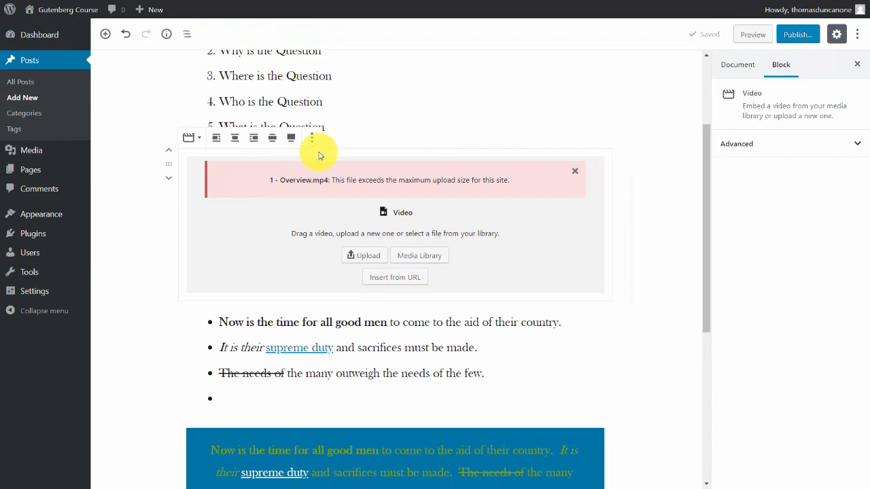
key("Delete")
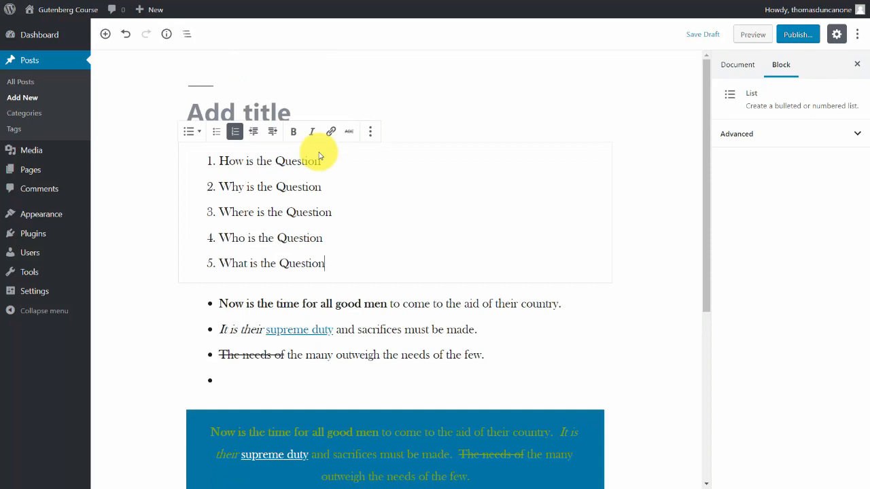
Insert a Custom HTML block below the ordered list and paste in the 560 by 315 YouTube iframe embed code.
left_click(105, 34)
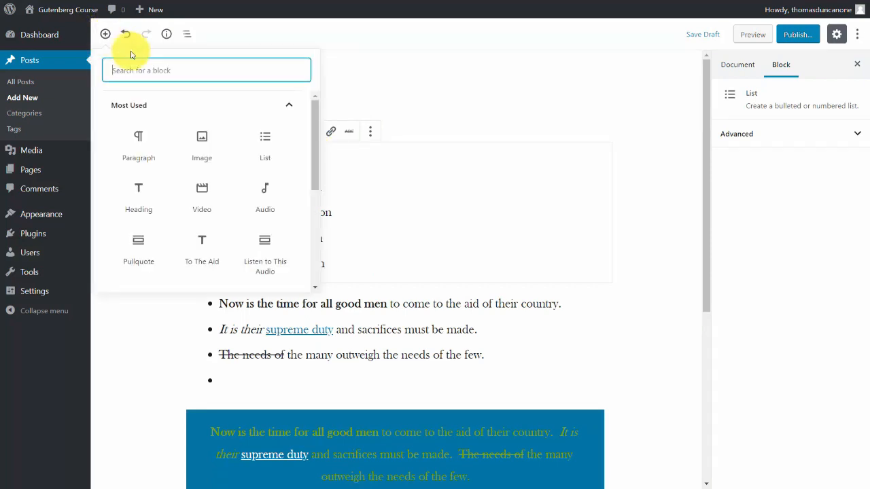
type("ht")
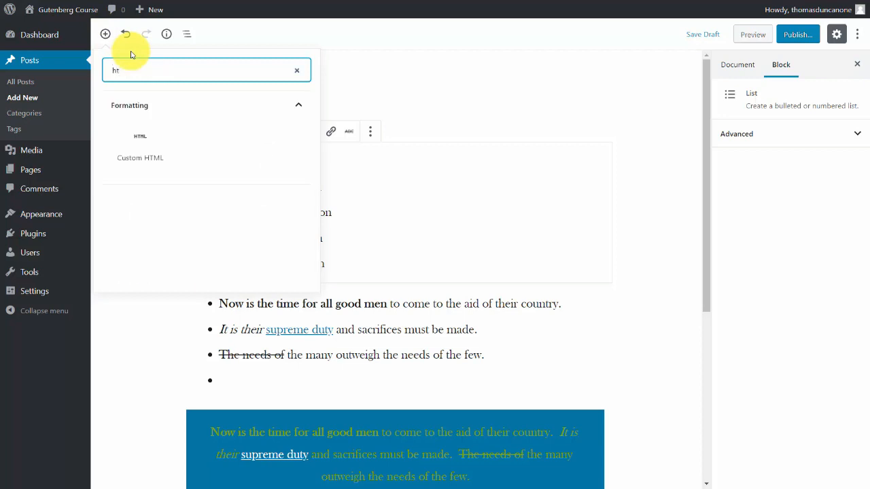
left_click(143, 138)
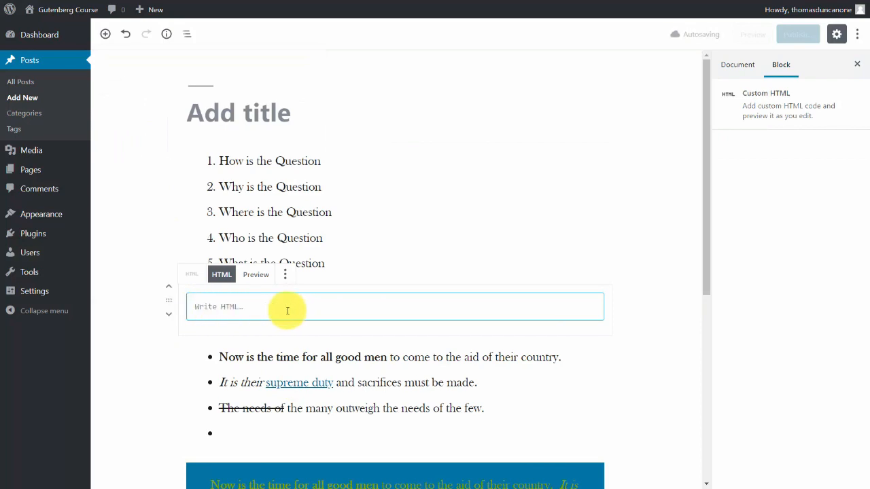
right_click(207, 305)
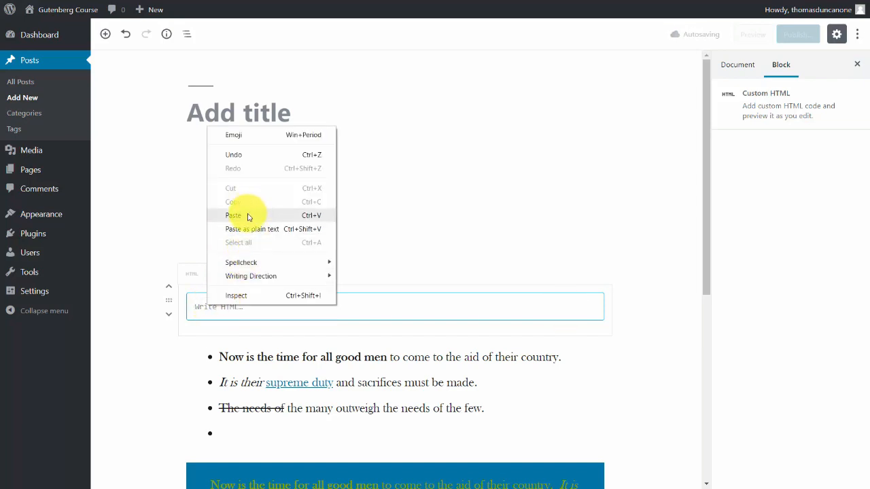
left_click(249, 215)
Preview the embedded YouTube video in the Custom HTML block, and deselect the block to check how it looks in the post.
left_click(219, 273)
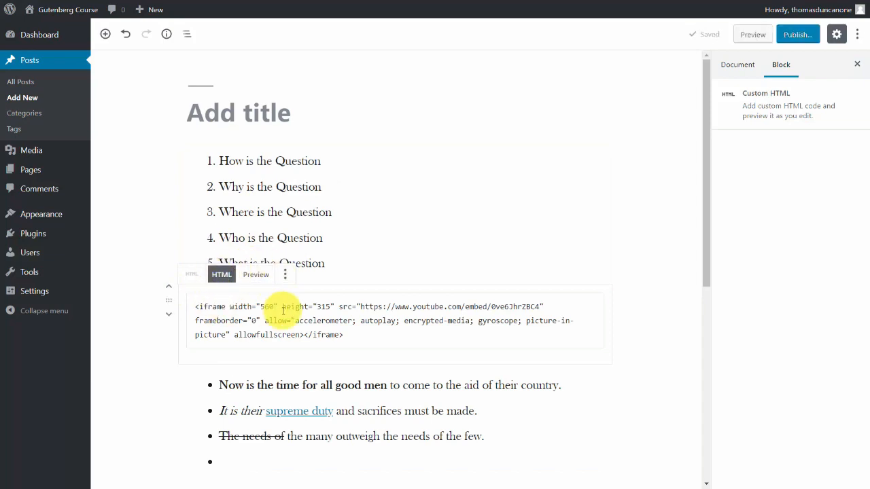
left_click(257, 277)
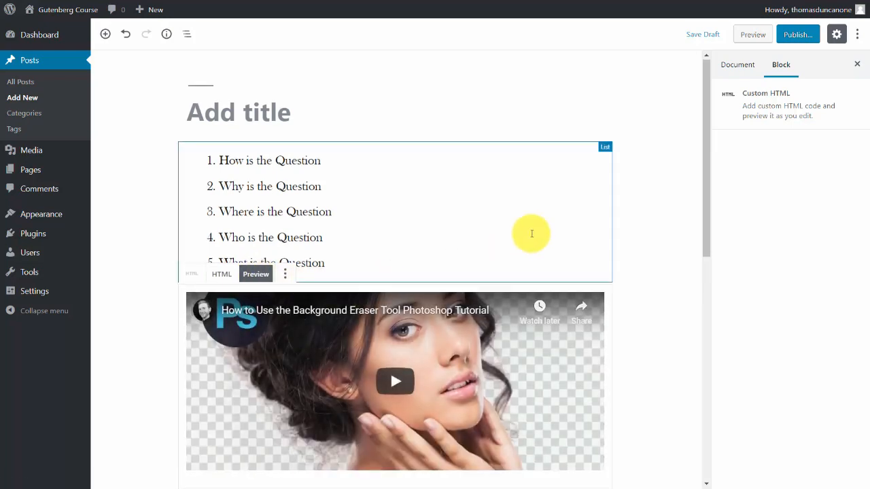
scroll(532, 234, "down", 2)
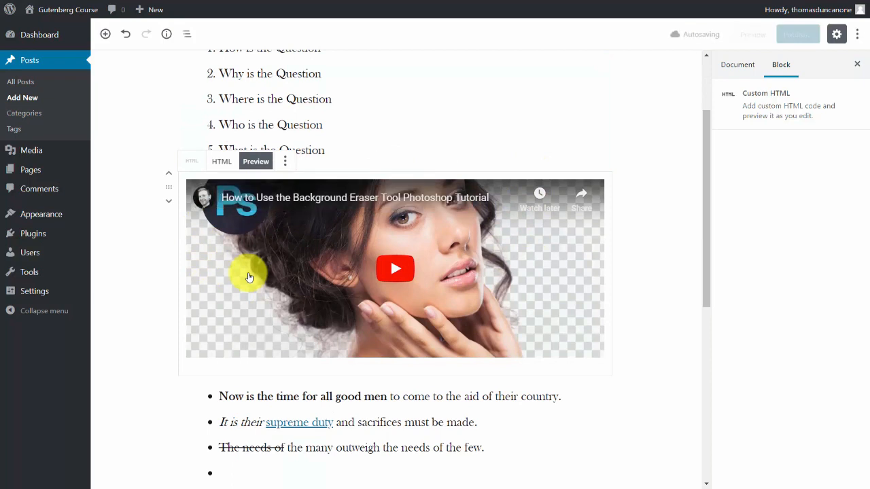
left_click(631, 241)
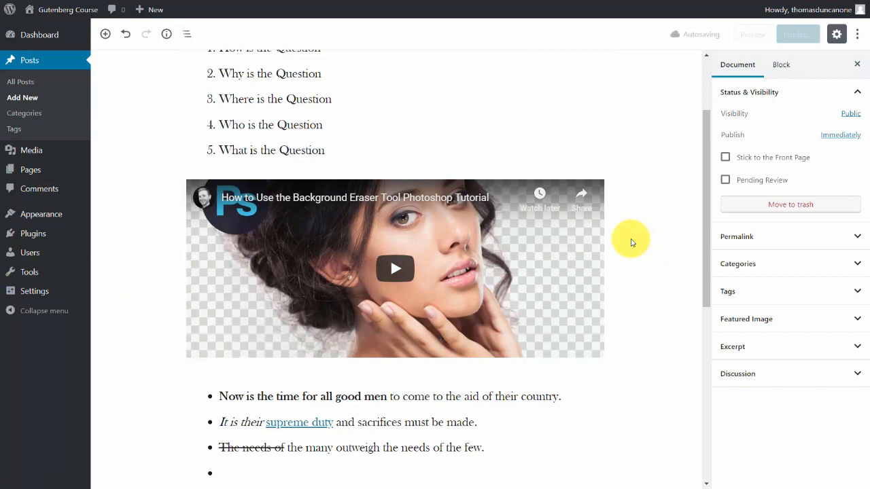
scroll(630, 242, "up", 1)
mouse_move(43, 216)
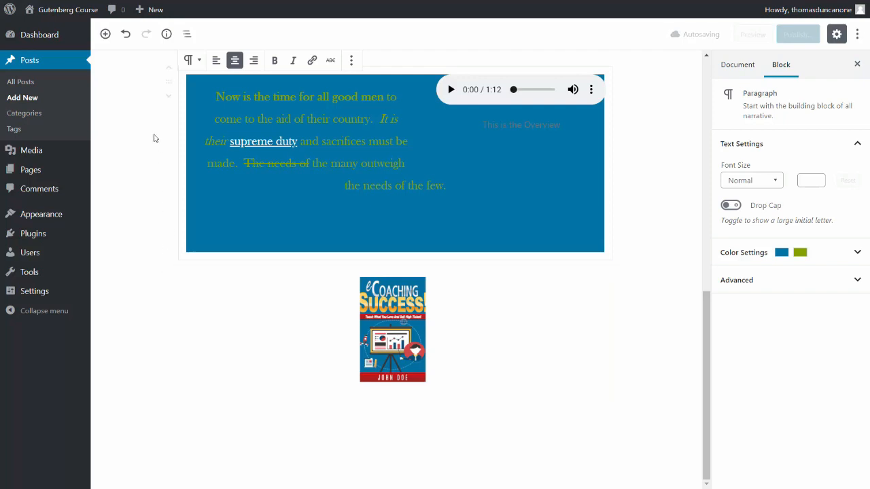
Insert a Cover block with the Mind Mapping image below the blue paragraph.
left_click(106, 35)
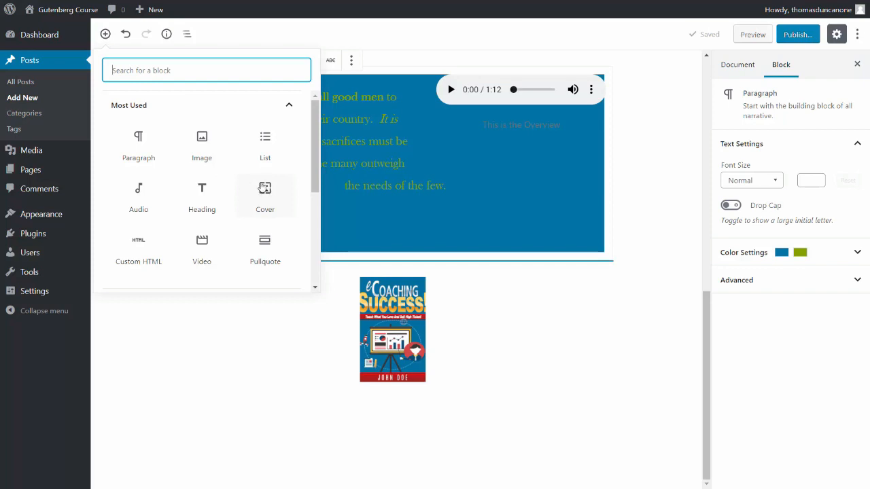
type("c")
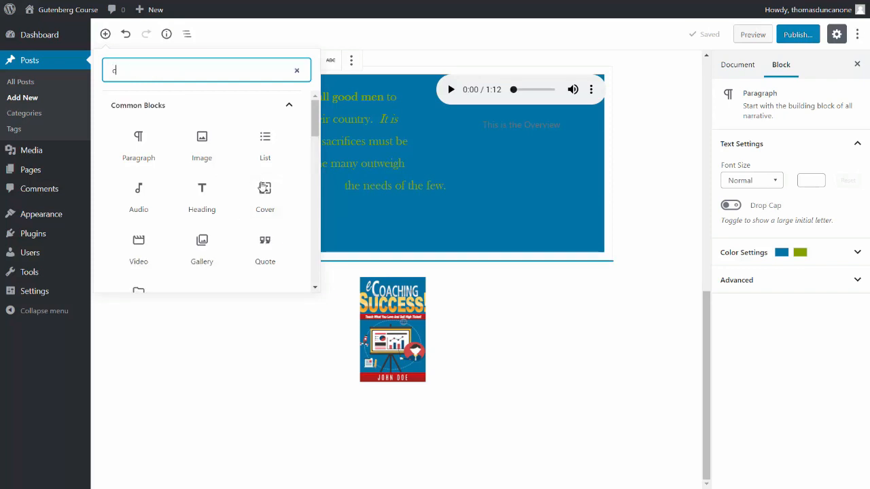
type("o")
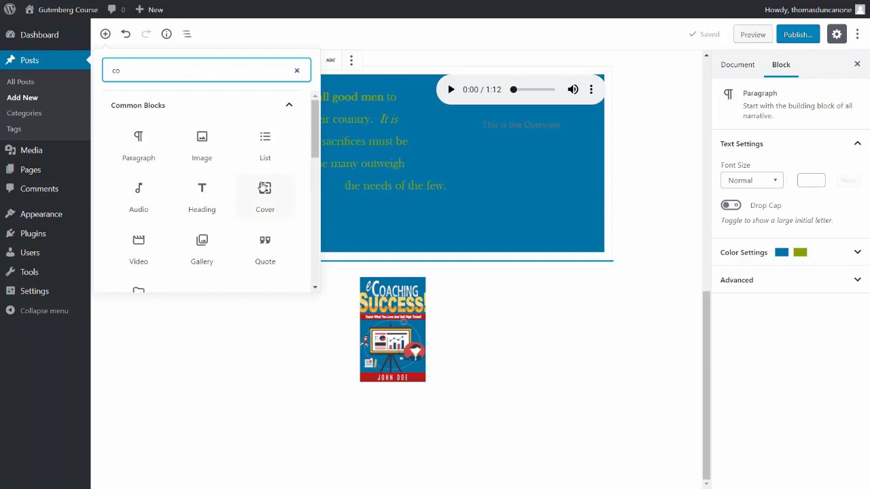
type("v")
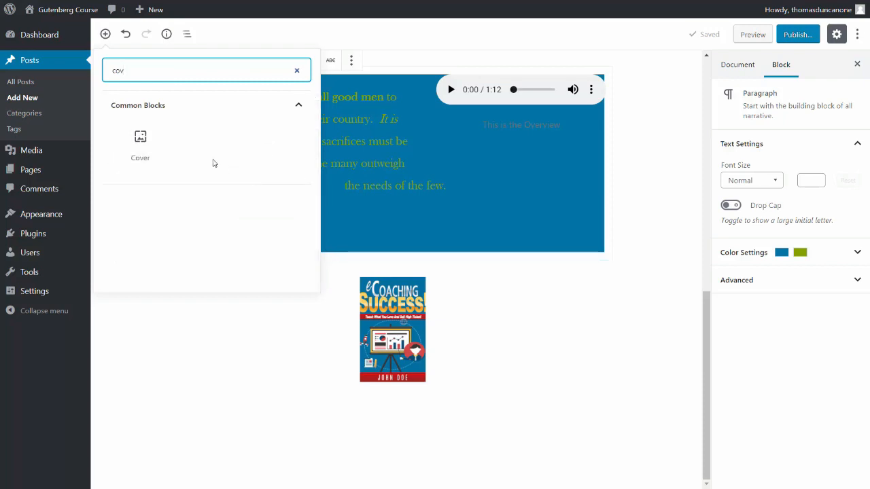
left_click(150, 147)
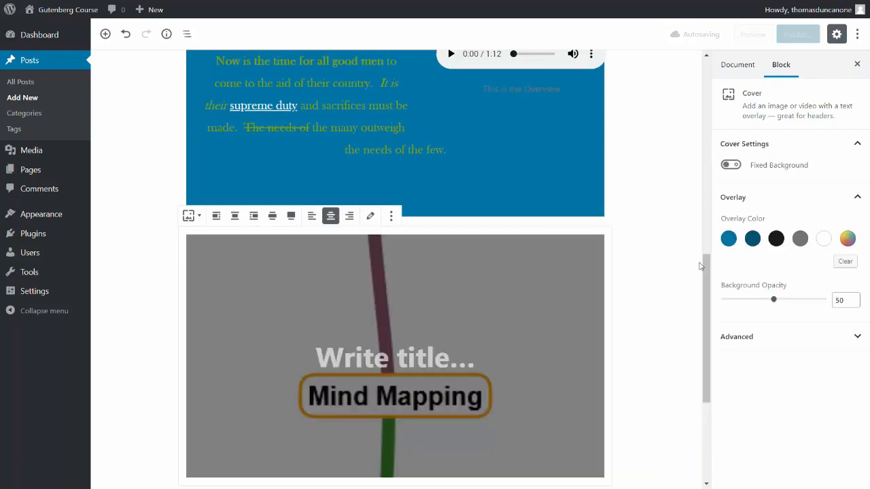
Give the Mind Mapping cover the title "What is the Question?".
scroll(344, 266, "down", 1)
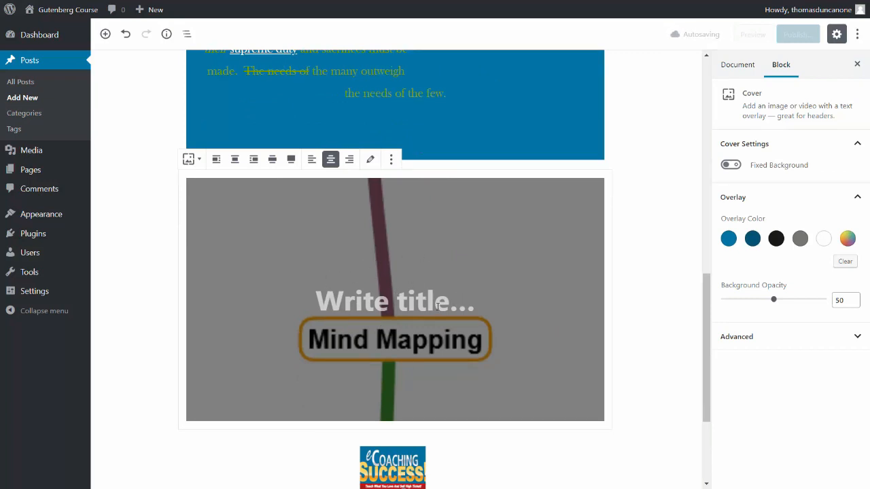
left_click(419, 302)
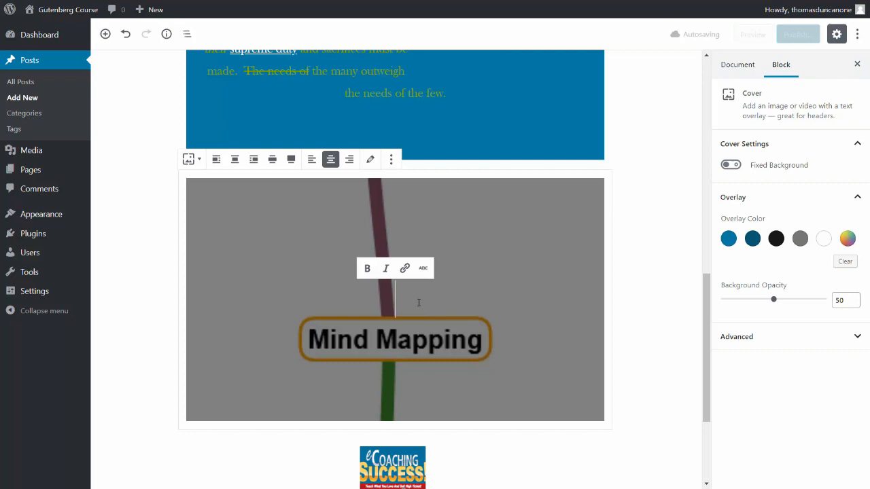
type("What is the Question?")
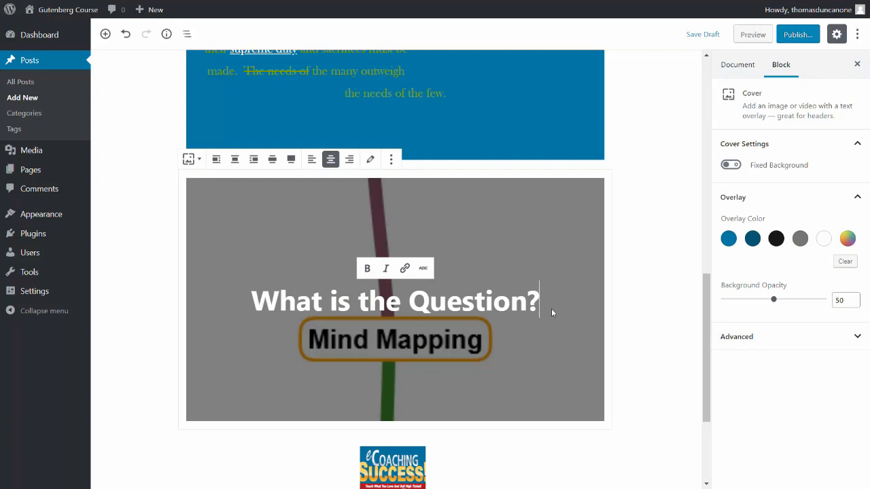
Try dark gray and blue overlay colors on the Mind Mapping cover at 50 opacity, and clear the overlay color.
mouse_move(773, 299)
left_mouse_down()
mouse_move(739, 308)
mouse_move(773, 305)
left_mouse_up()
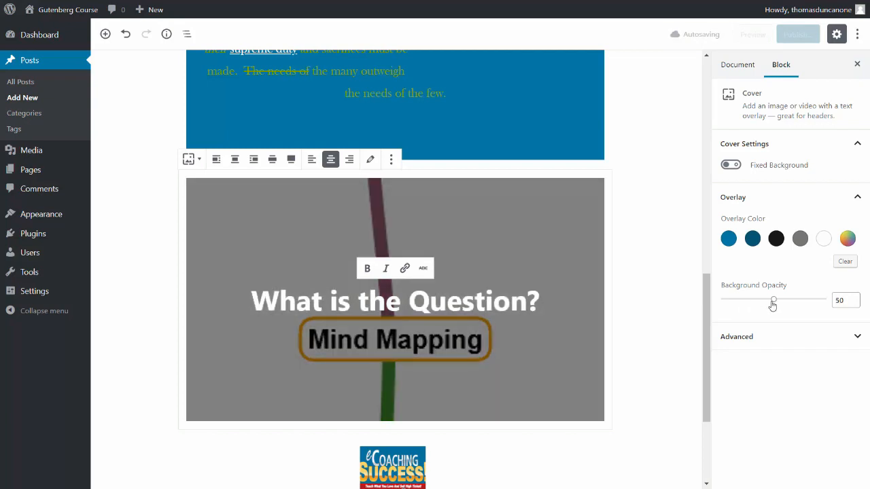
left_click(776, 238)
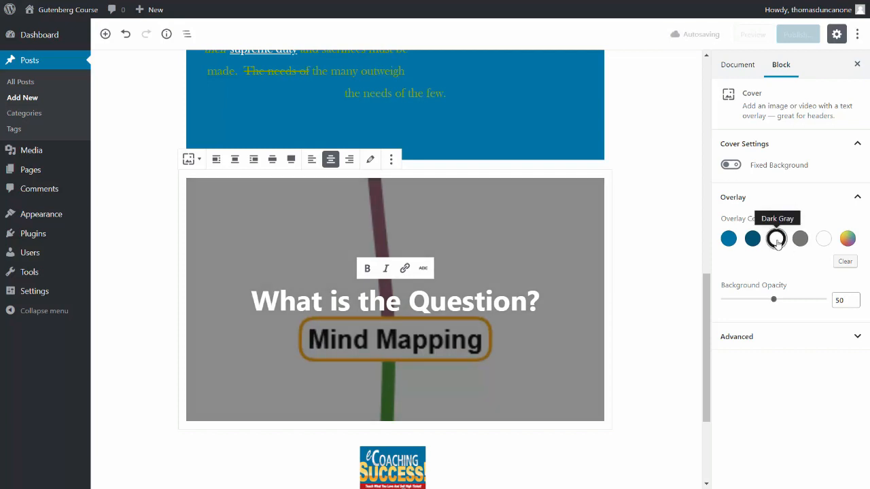
left_click(729, 240)
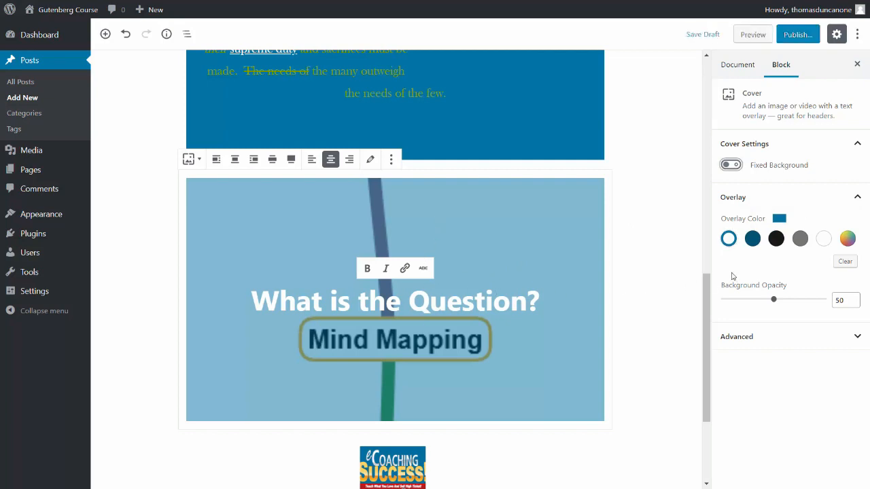
left_click(845, 261)
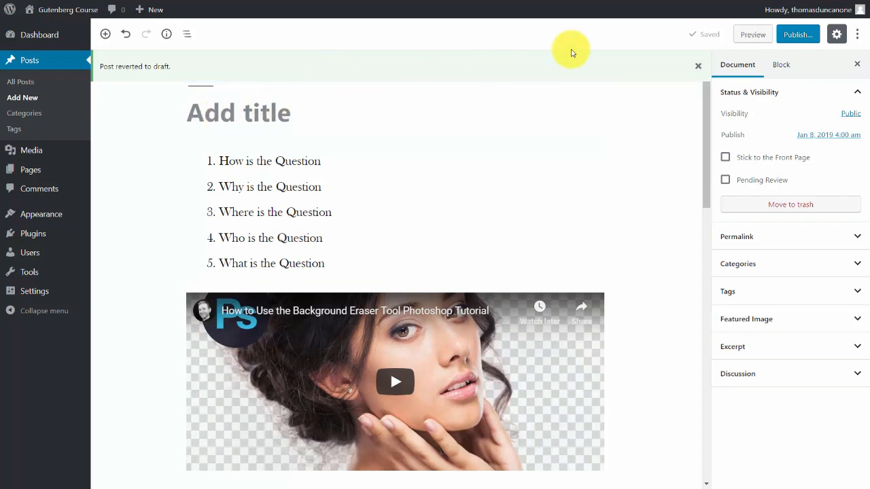
Preview the draft post on the site and look through the rendered page.
left_click(750, 36)
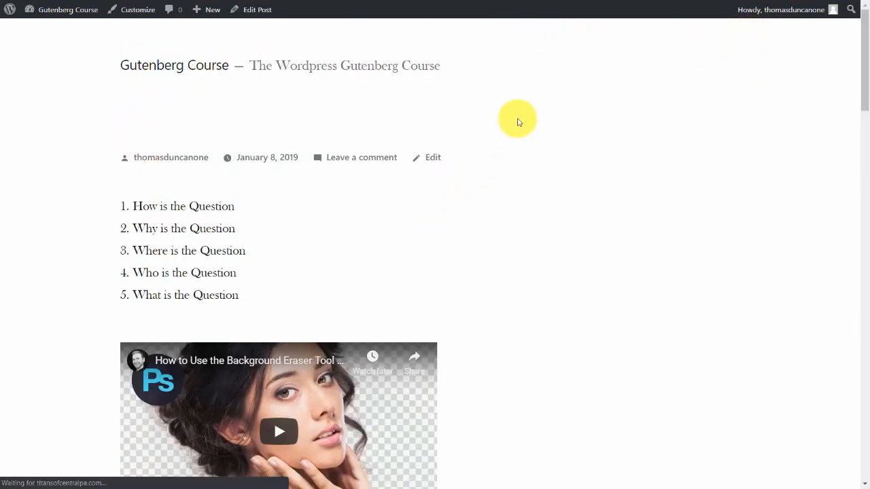
scroll(517, 122, "down", 10)
scroll(517, 122, "up", 10)
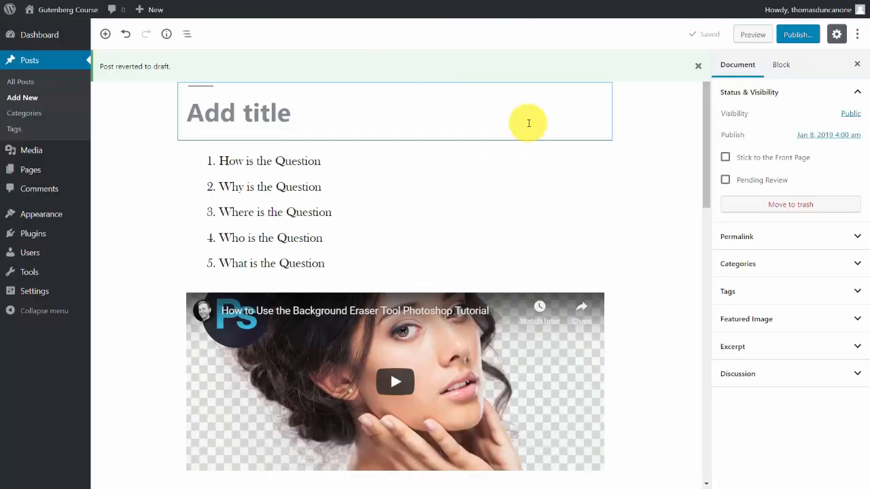
Publish the post, and close the block navigation list.
left_click(793, 37)
left_click(795, 36)
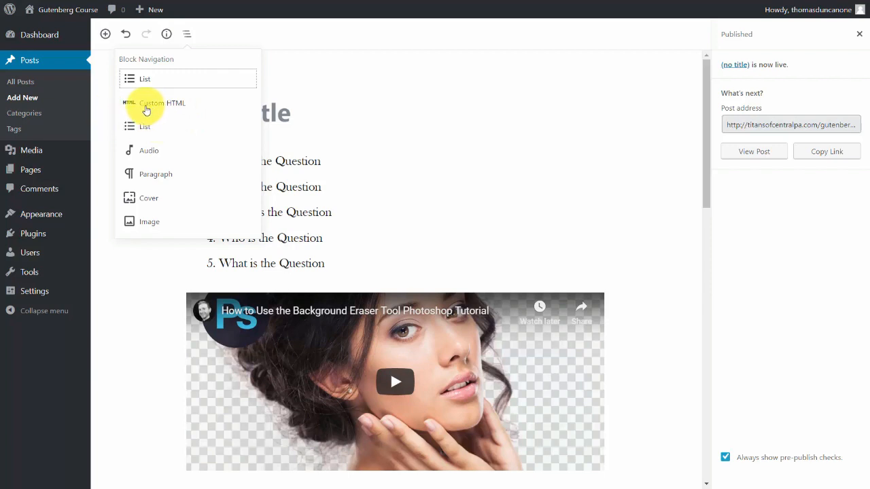
key("Escape")
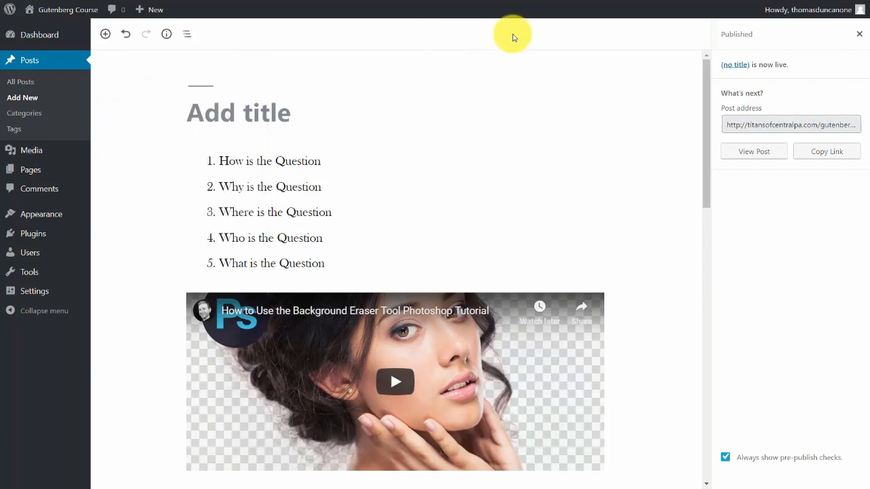
Browse the available blocks in the Widgets and Embeds categories.
left_click(105, 35)
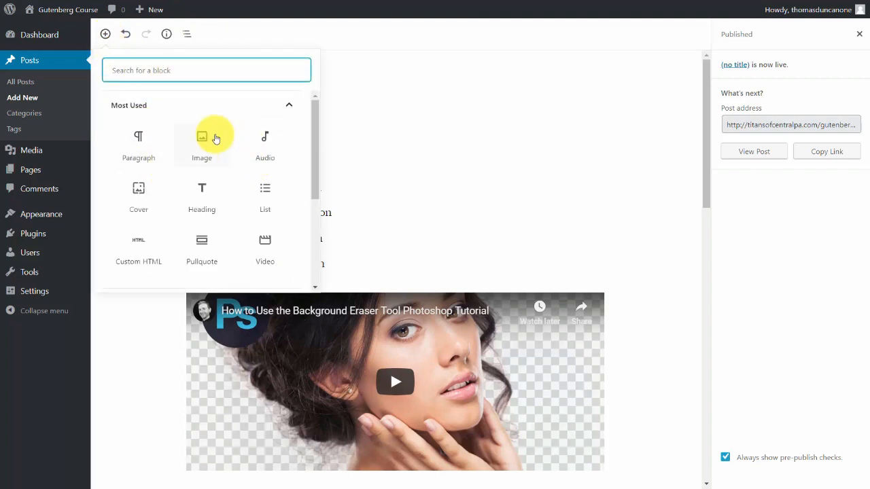
scroll(214, 138, "down", 3)
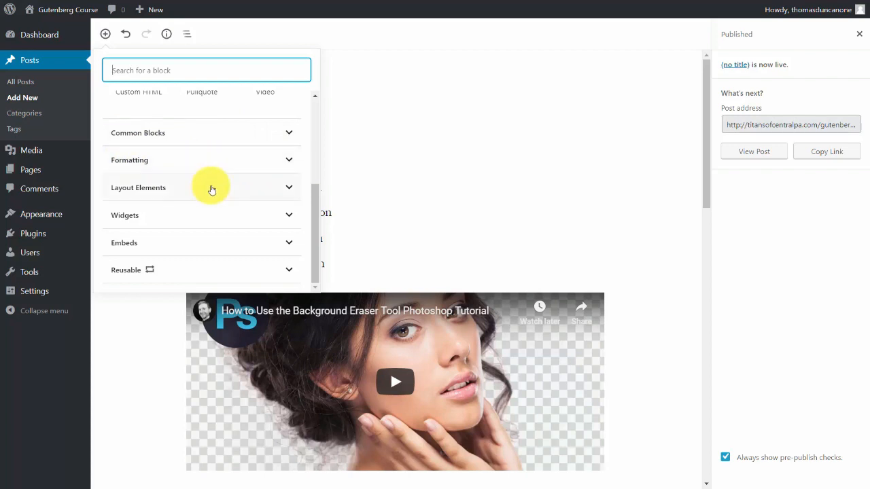
left_click(242, 216)
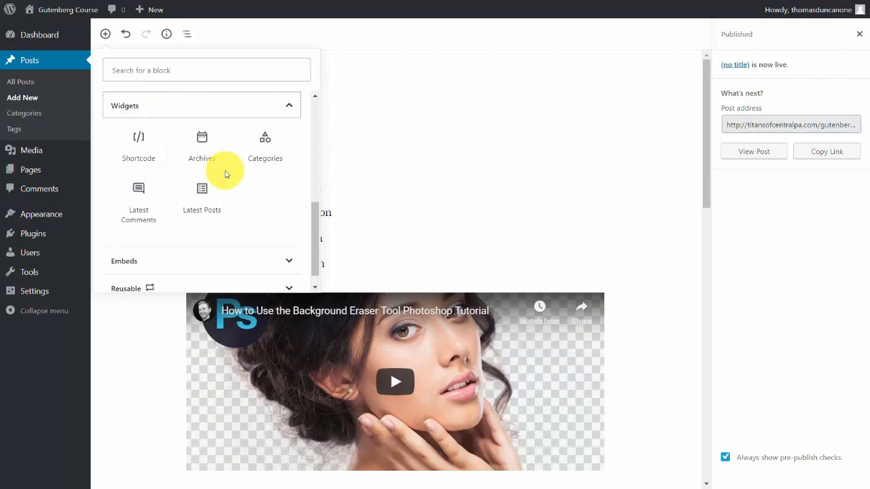
scroll(226, 173, "down", 1)
left_click(283, 246)
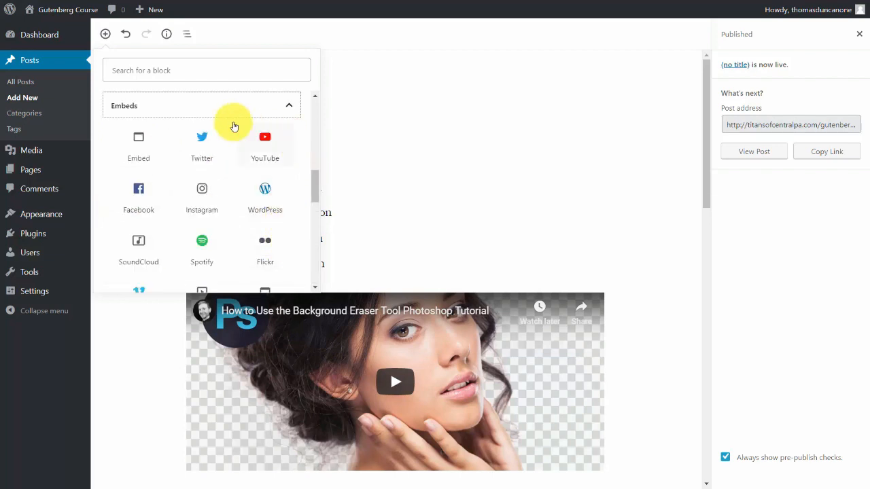